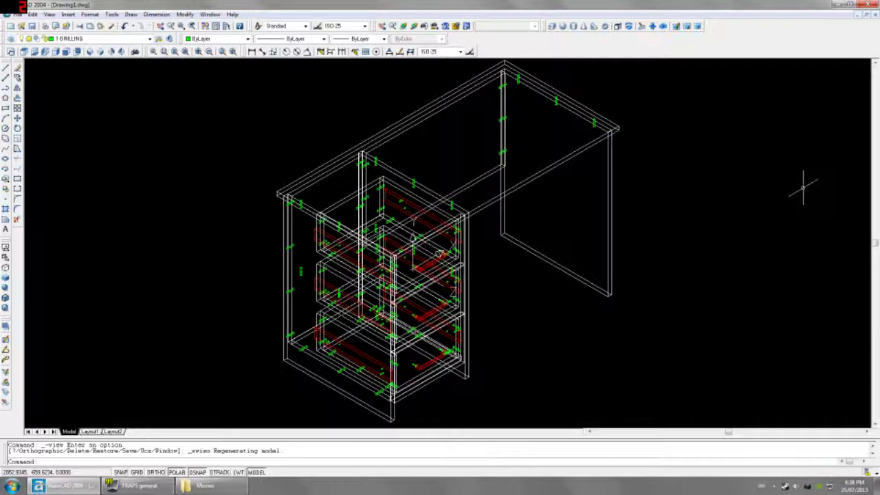
Step: In Front view, erase the 12 stray marks beside the drawer edge
click(44, 53)
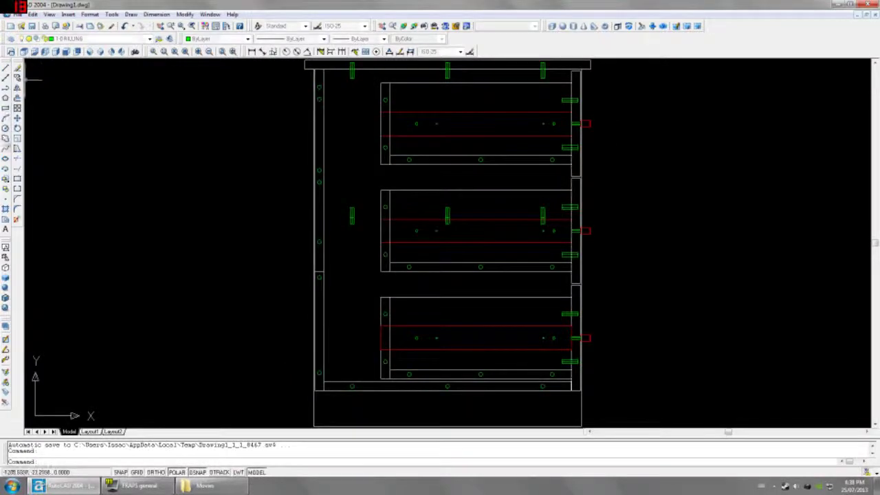
click(6, 108)
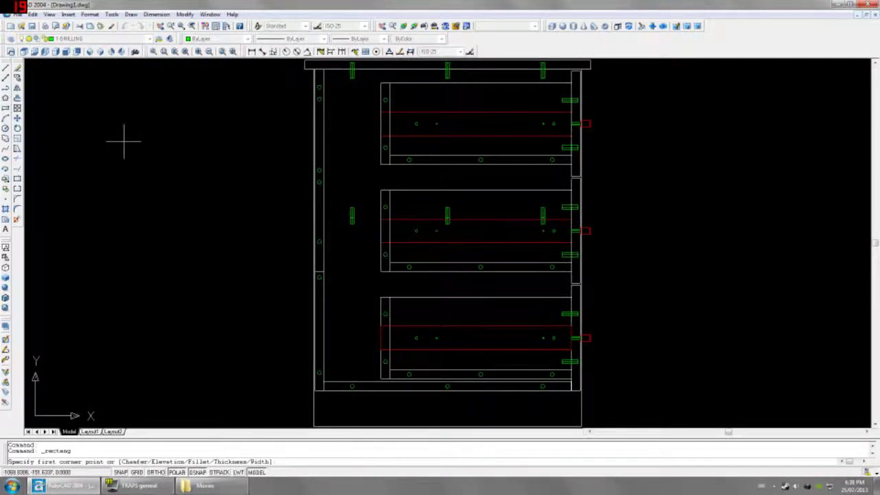
key(Escape)
click(66, 52)
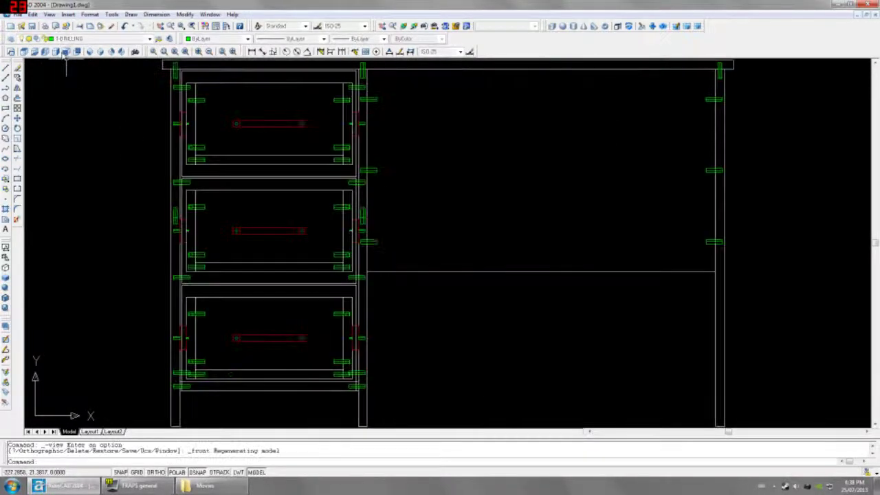
scroll(352, 216, up, 3)
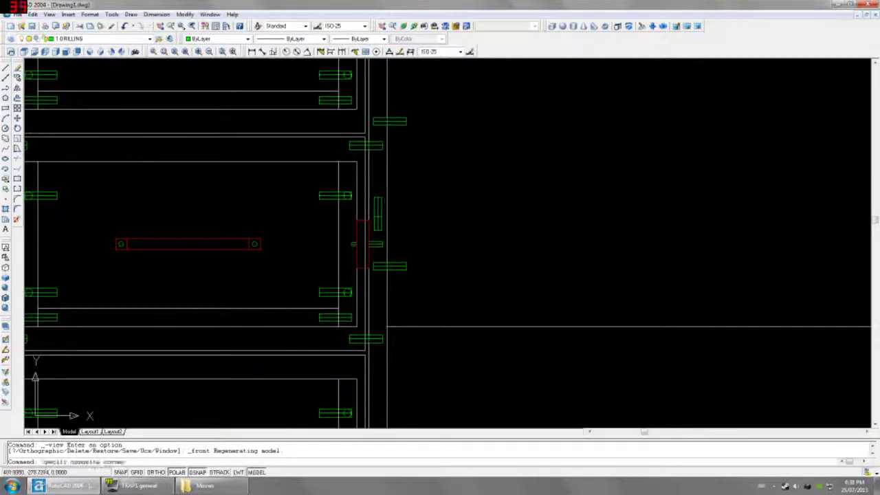
click(356, 246)
key(Delete)
scroll(373, 229, down, 4)
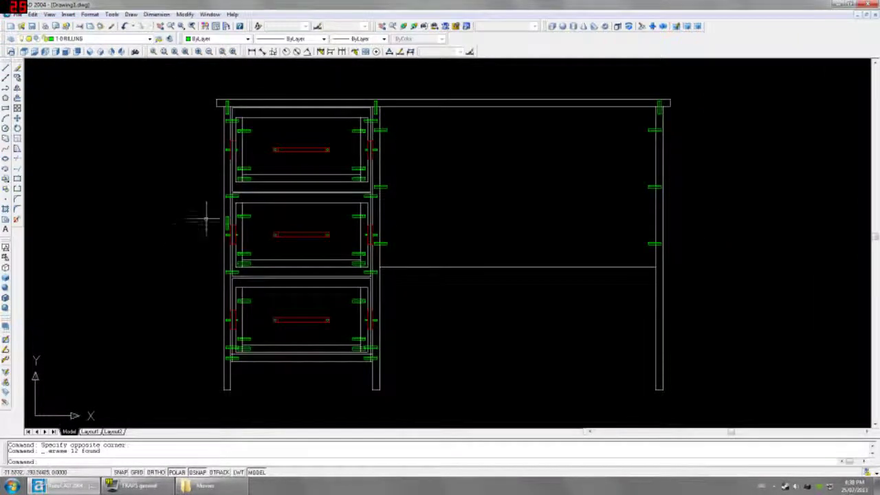
Step: Crossing-select and erase the 6 remaining marks by the drawer's left edge
scroll(206, 220, up, 5)
click(241, 196)
click(237, 244)
key(Delete)
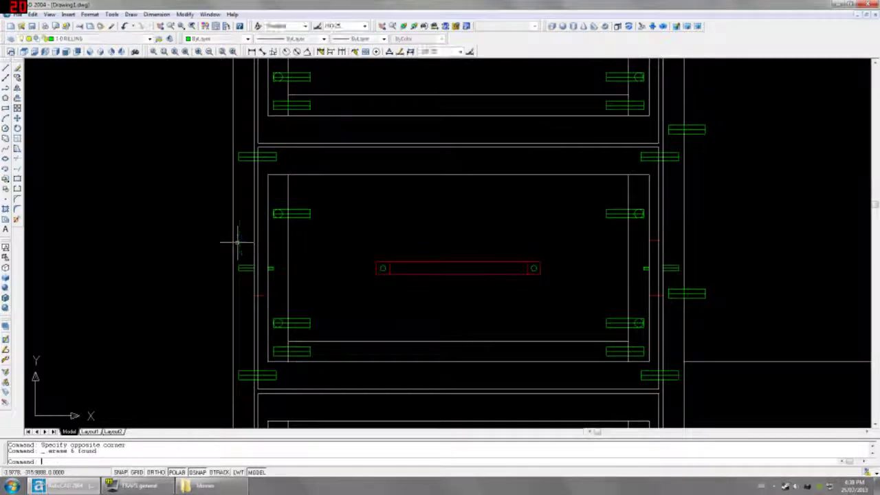
scroll(237, 244, down, 4)
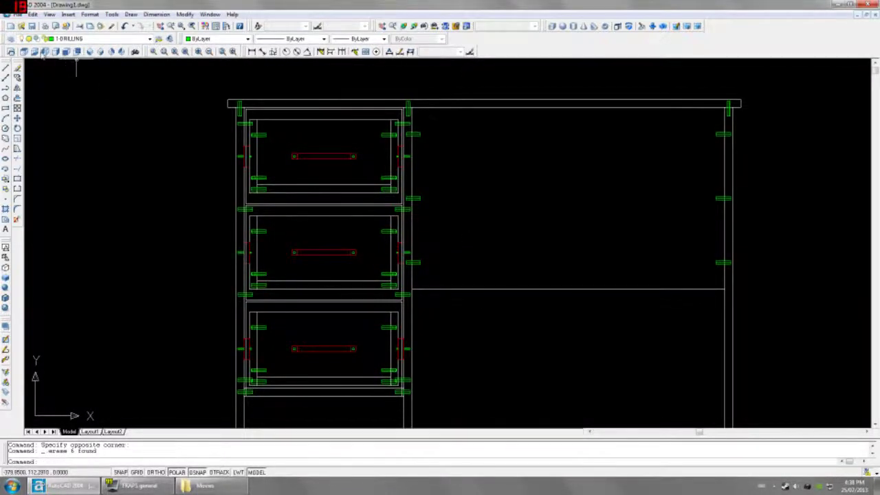
Step: Switch to Left view and pan the desk side into frame
click(44, 51)
scroll(349, 230, up, 1)
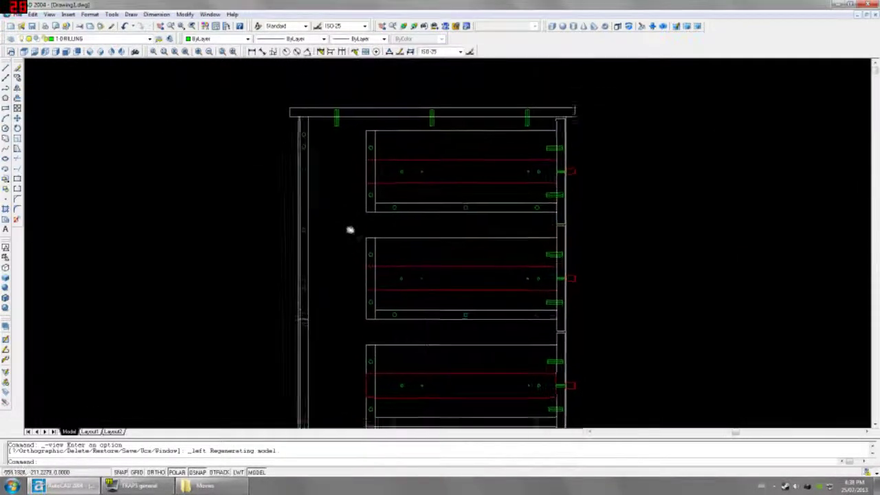
mouse_move(349, 230)
middle_down()
mouse_move(337, 239)
mouse_move(330, 279)
middle_up()
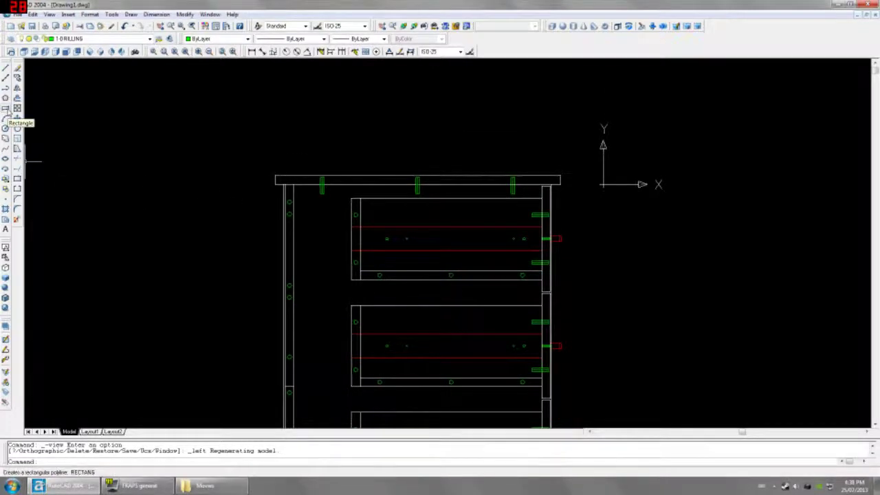
Step: Make layer 0 the current layer
click(5, 109)
middle_drag(294, 153, 294, 183)
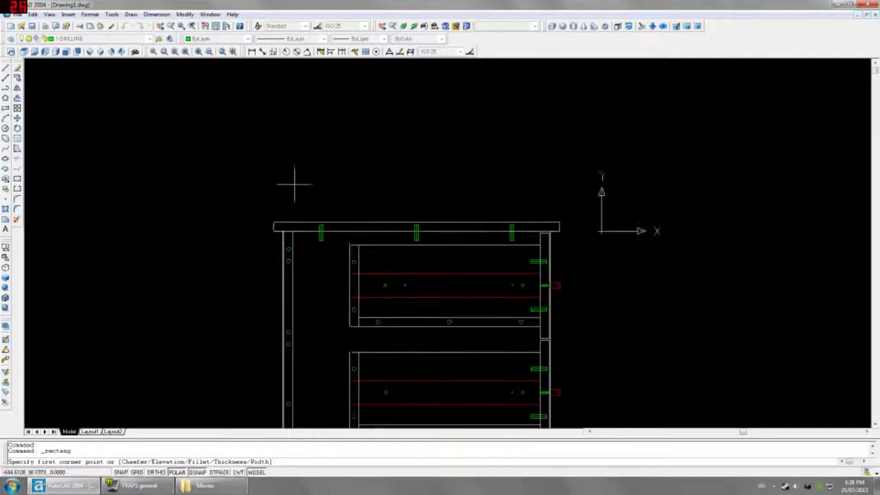
click(273, 223)
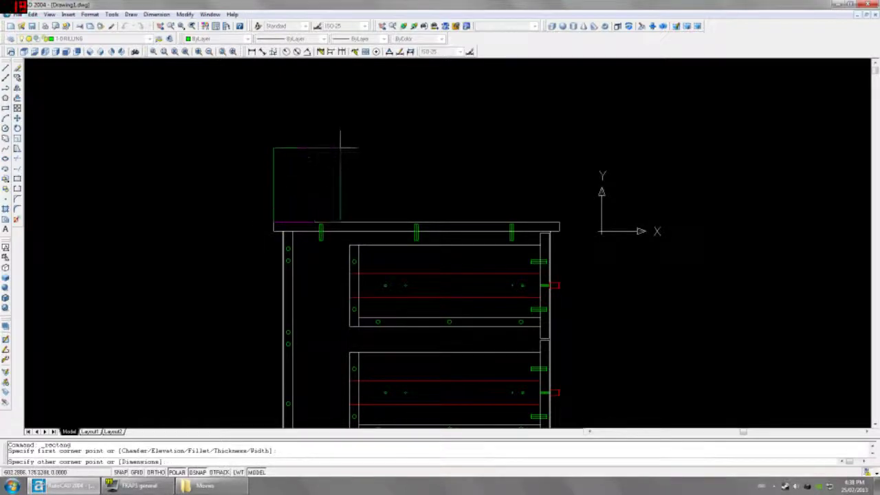
key(Escape)
click(103, 39)
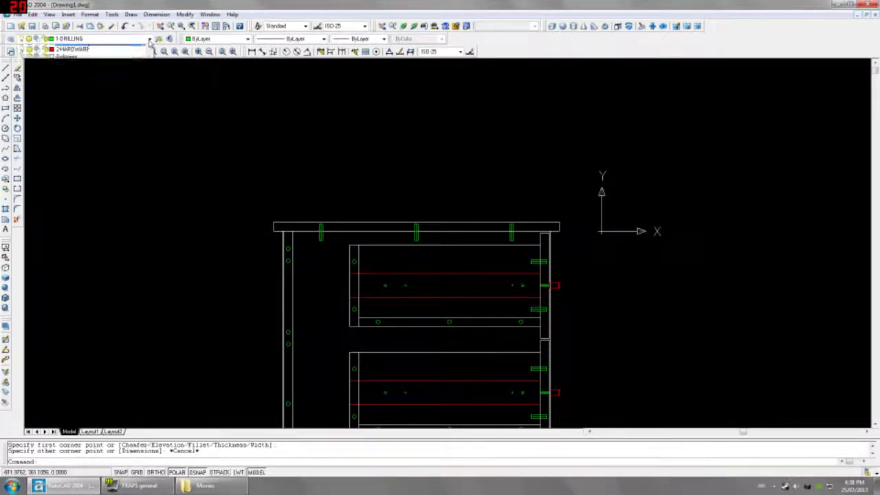
click(75, 48)
Step: Draw a 300 by 600 rectangle from the desk-top corner
click(6, 108)
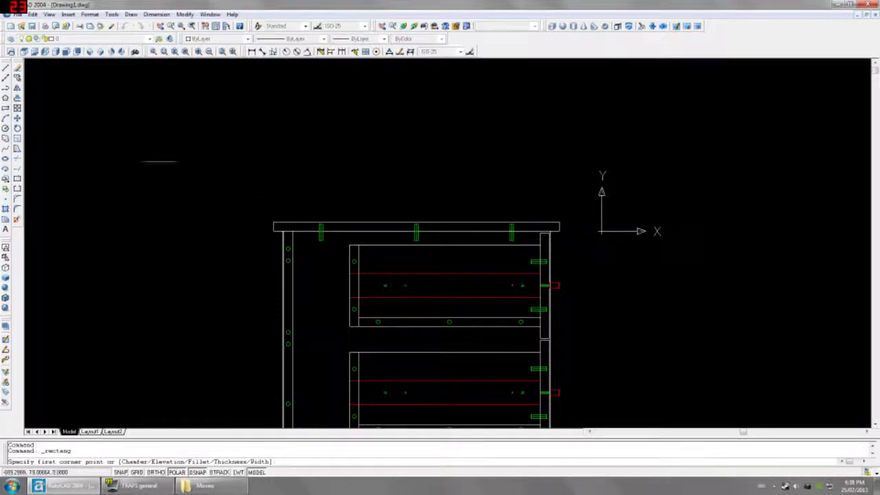
click(273, 230)
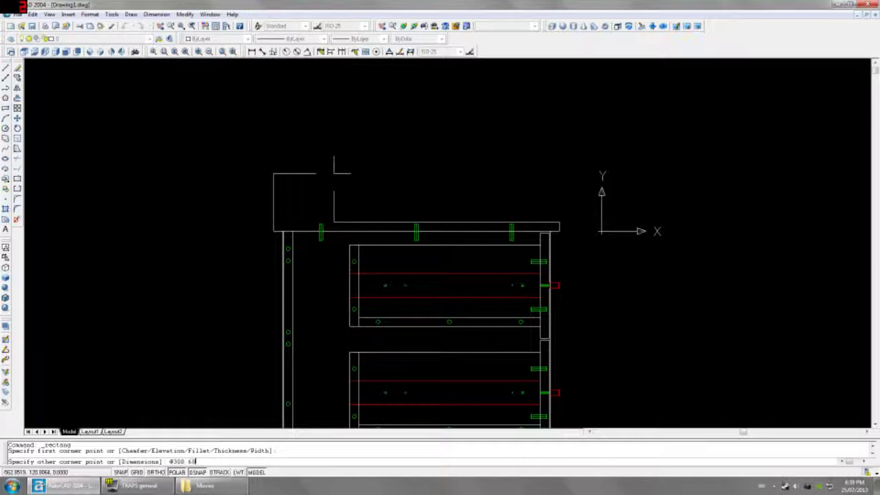
key(Return)
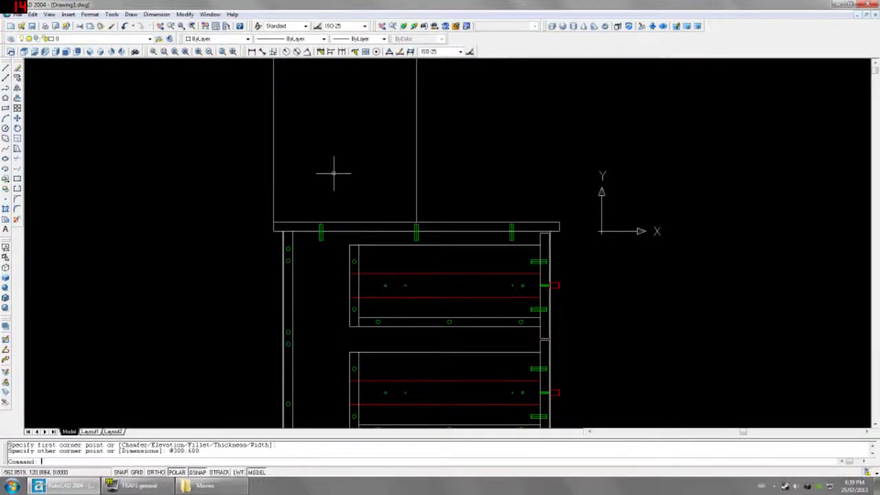
scroll(334, 173, down, 4)
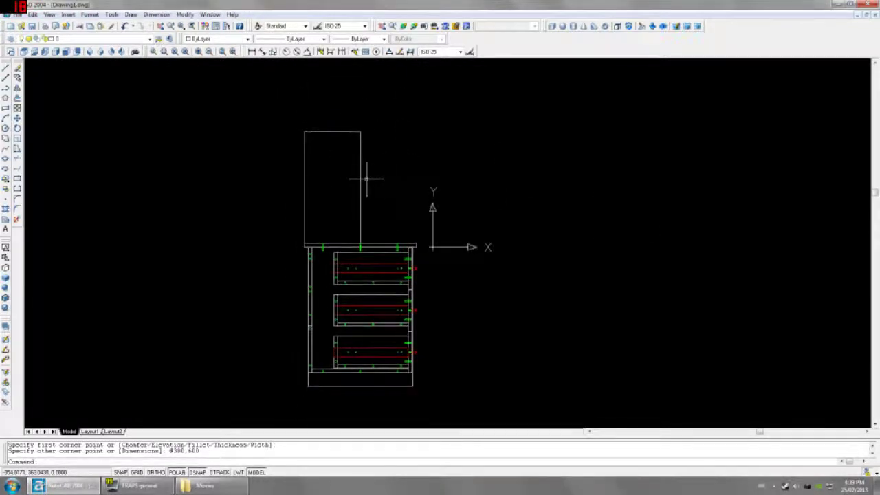
Step: Extrude the rectangle 19 with 0 taper into a solid panel
text(ext)
key(Return)
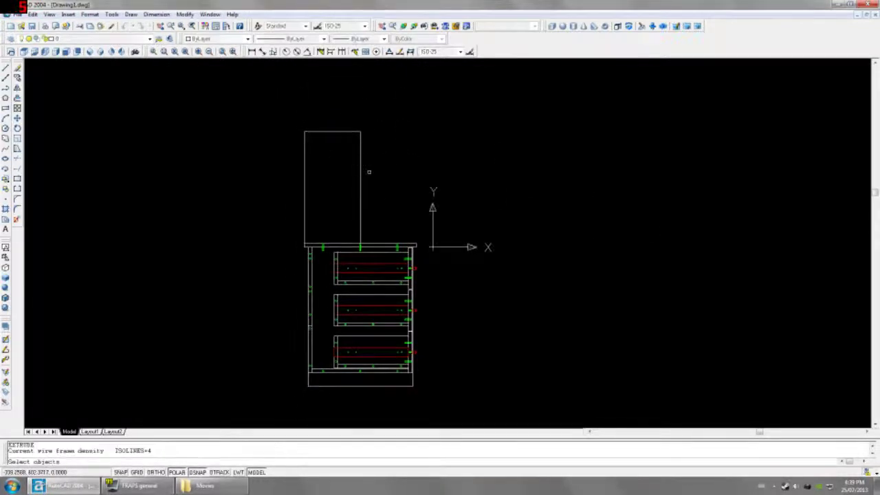
click(373, 168)
click(318, 177)
key(Return)
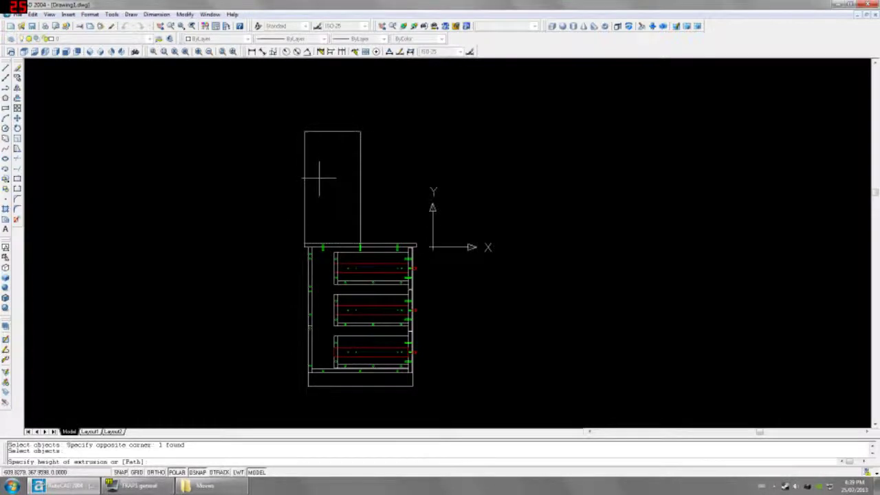
text(19)
key(Return)
key(Return)
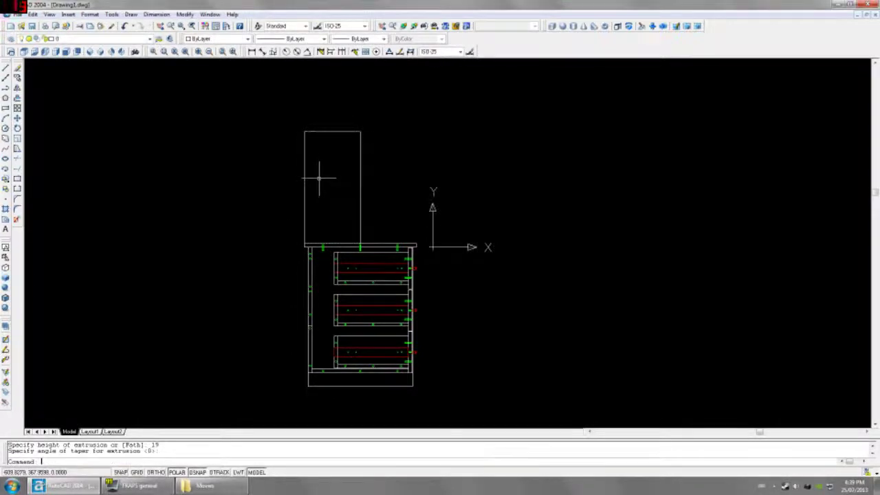
Step: In Front view, measure the 38 offset with a linear dimension, then cancel it
click(75, 52)
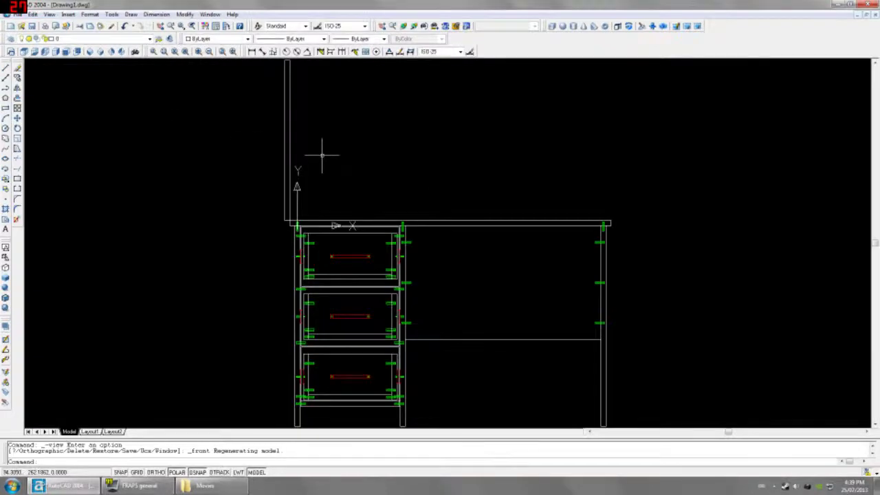
click(253, 52)
scroll(316, 227, up, 5)
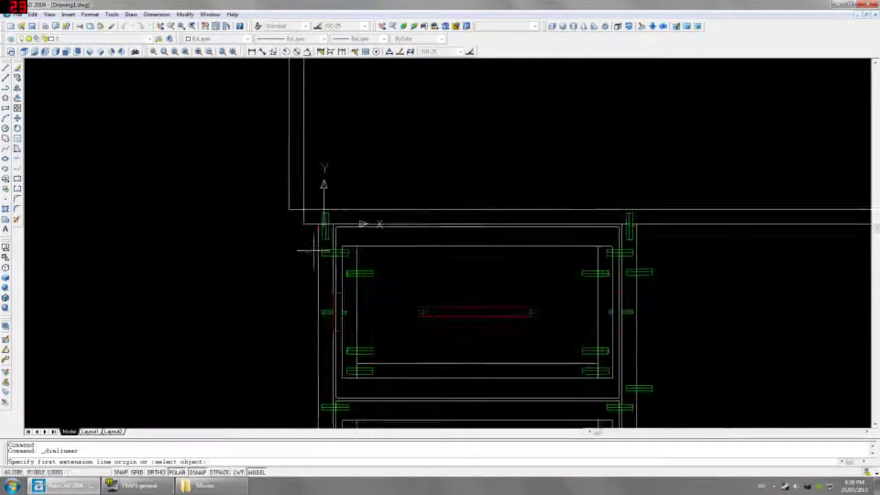
click(316, 195)
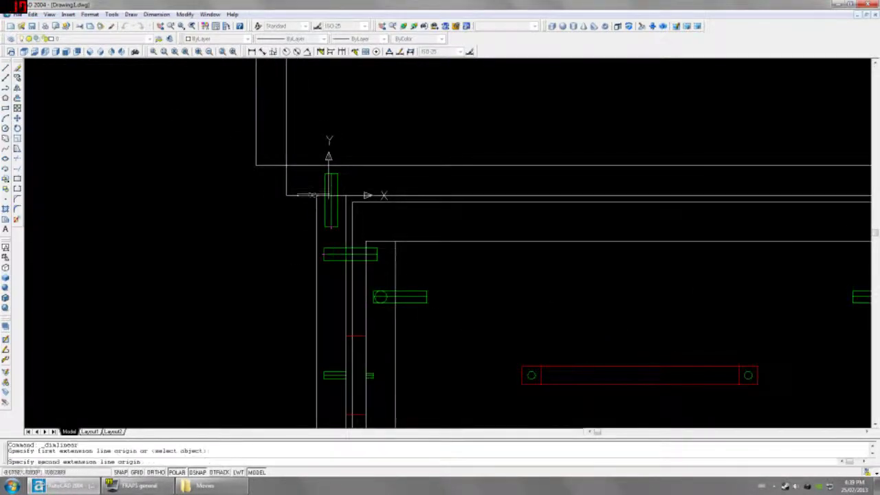
click(256, 165)
scroll(264, 247, down, 3)
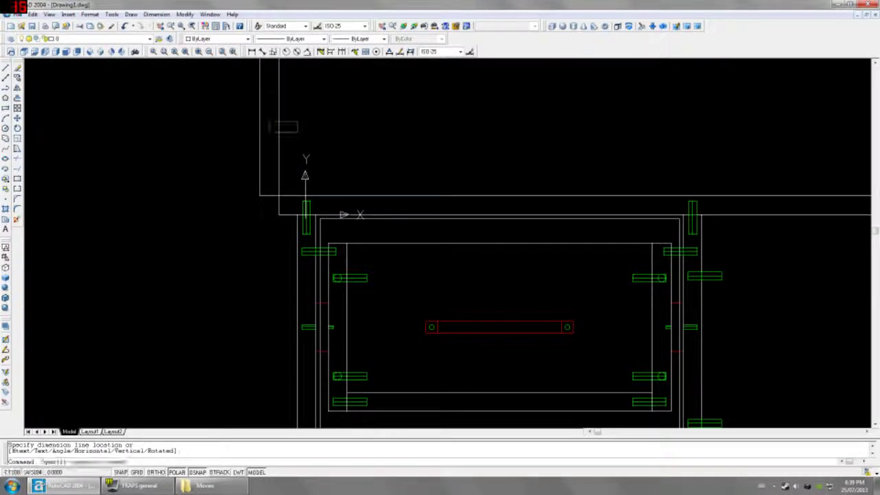
key(Escape)
click(257, 195)
click(227, 145)
text(m)
key(Return)
click(228, 145)
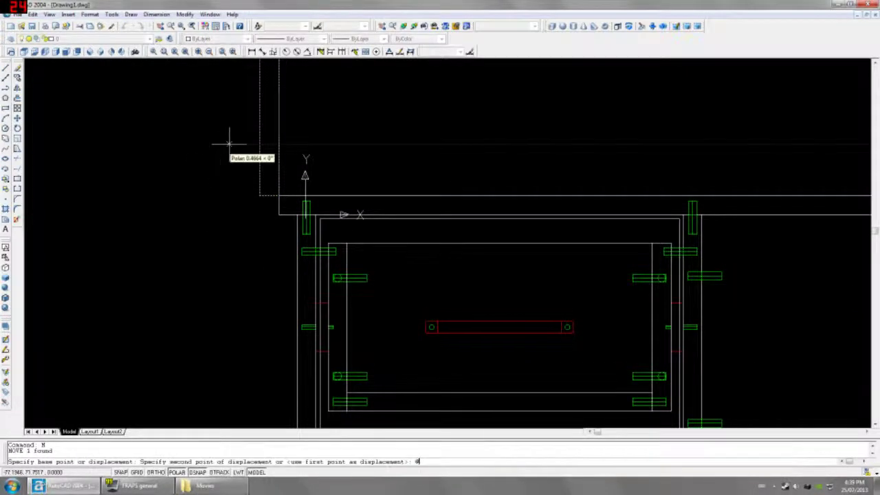
text(@38,0)
key(Return)
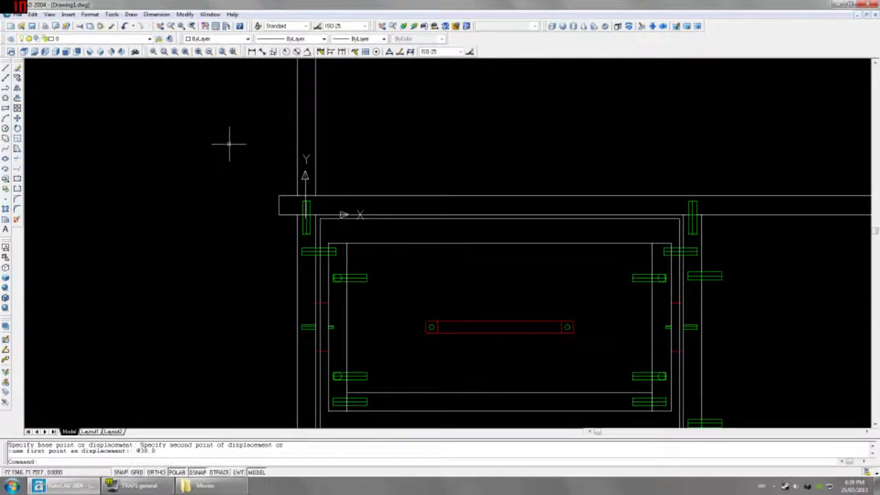
scroll(254, 148, down, 3)
middle_drag(279, 186, 270, 279)
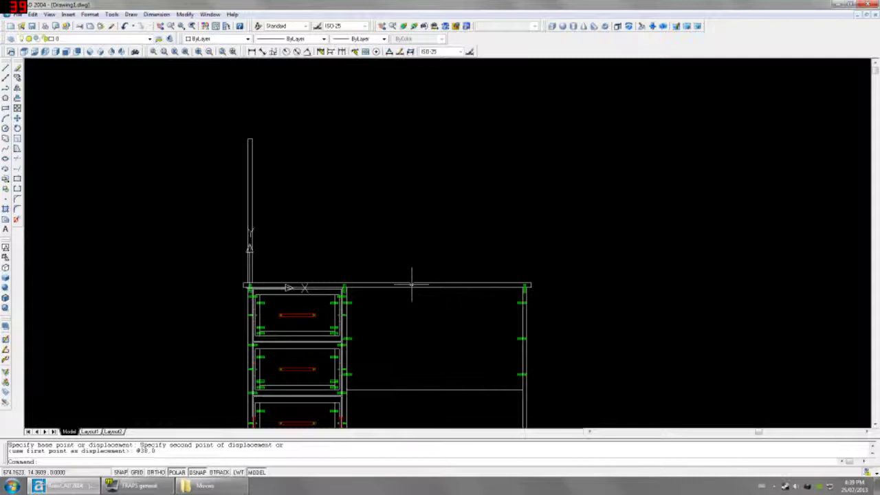
click(252, 52)
click(244, 283)
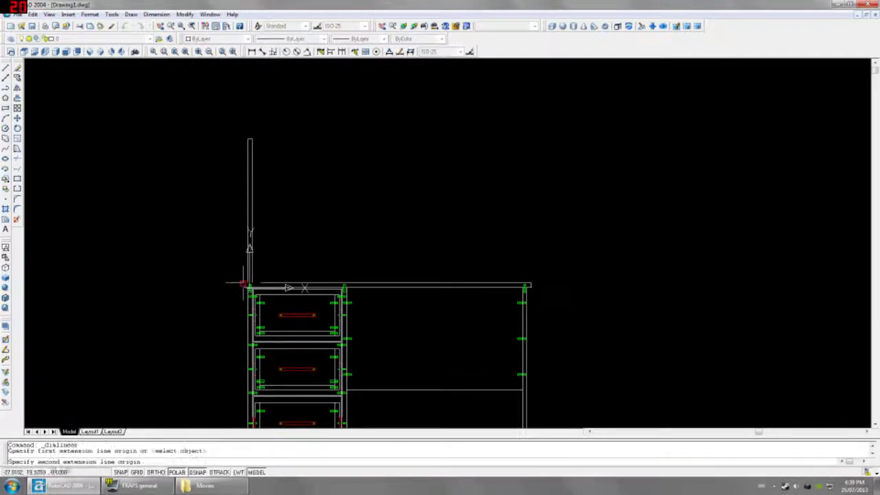
click(530, 283)
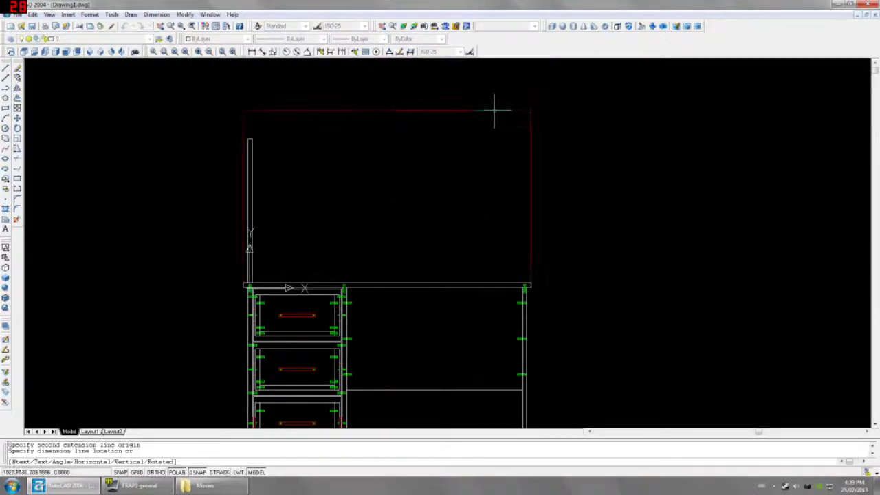
click(481, 108)
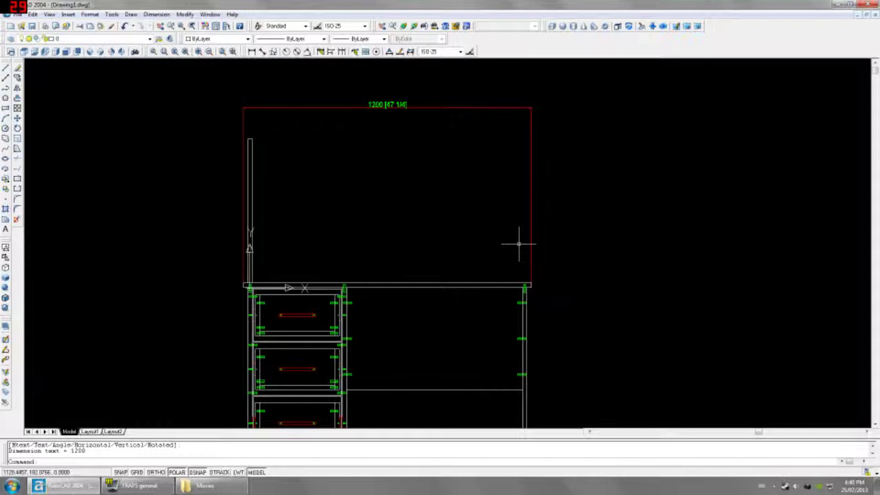
key(Escape)
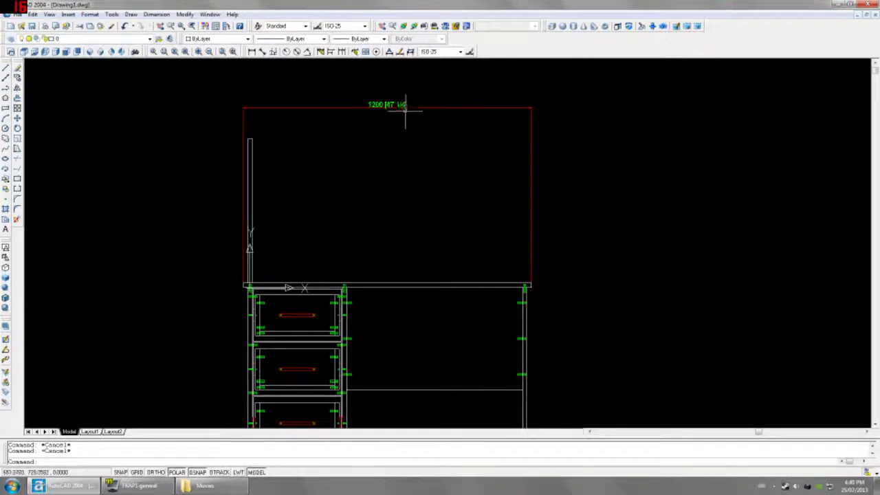
click(406, 110)
key(Delete)
click(261, 172)
Step: Copy the upright hutch panel 250 to the right
click(235, 165)
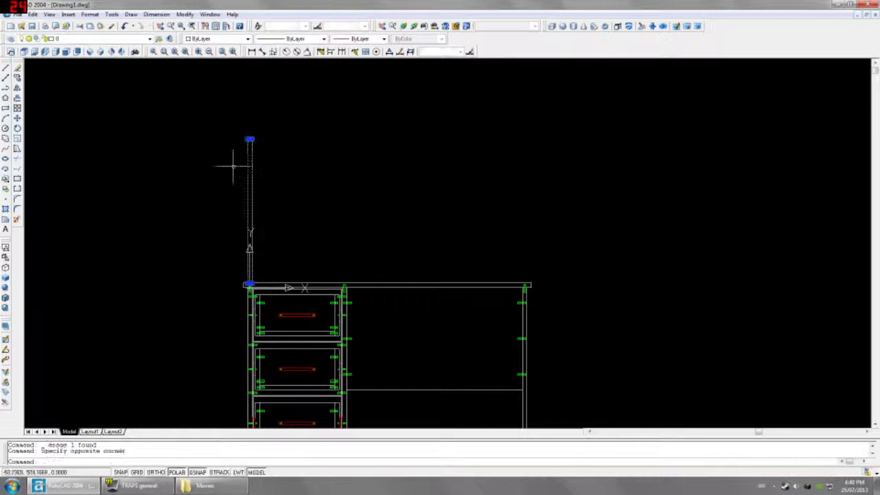
scroll(270, 259, up, 2)
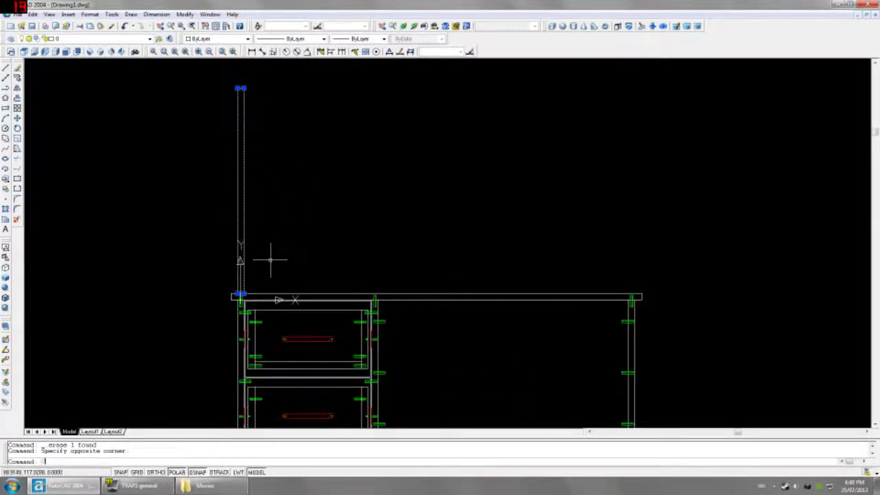
key(Return)
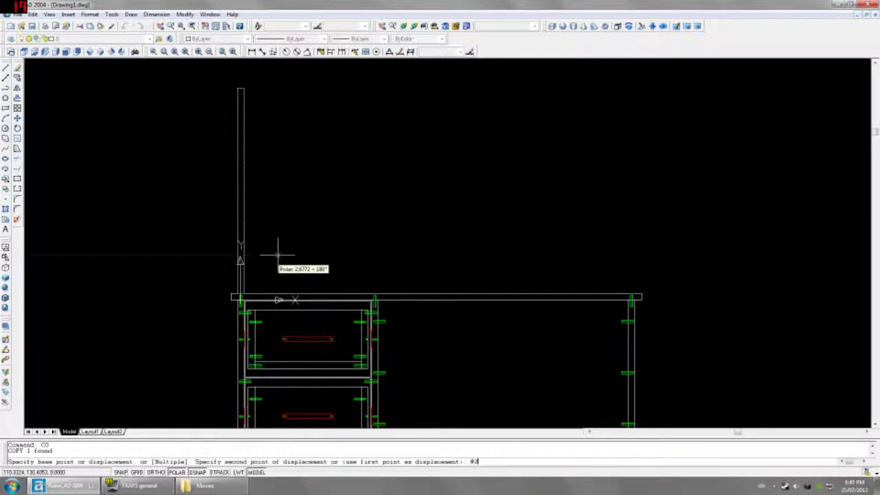
key(Return)
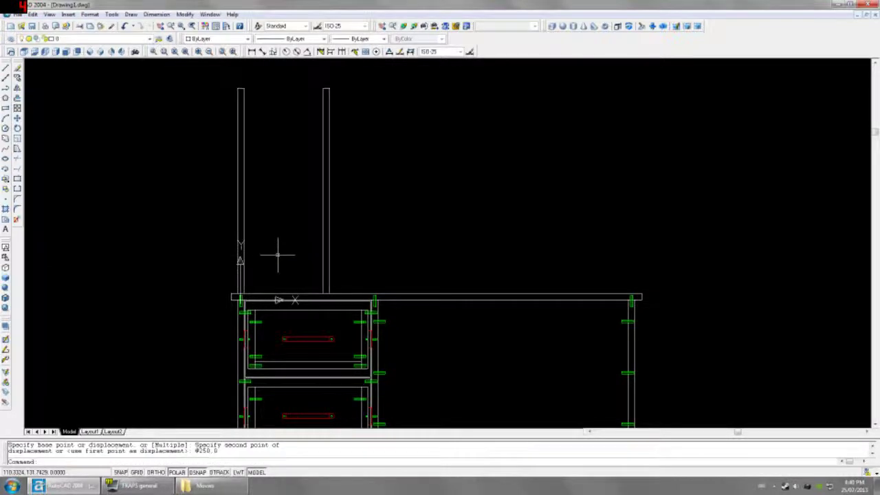
click(252, 52)
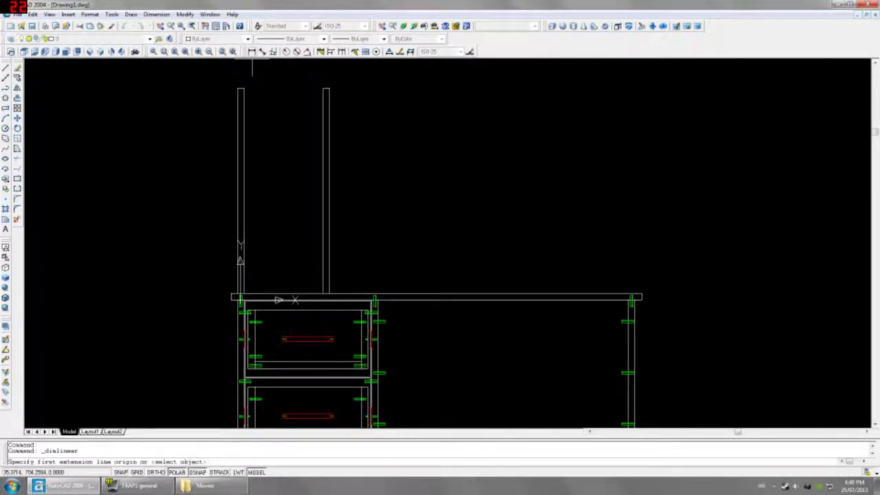
click(326, 89)
click(244, 89)
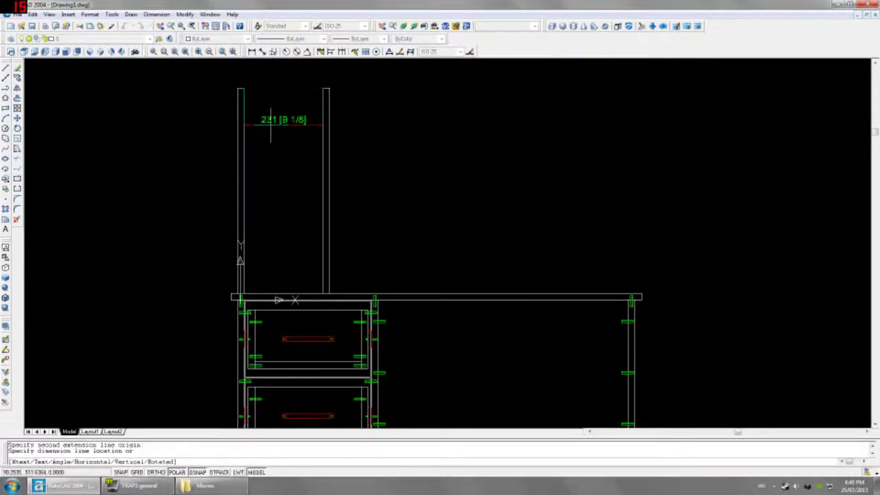
click(284, 124)
click(326, 93)
text(m)
key(Return)
click(379, 134)
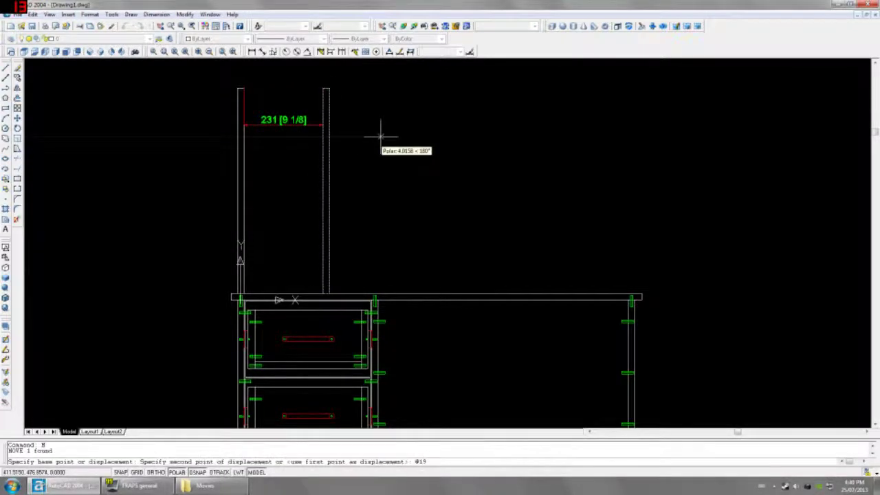
text(@19,0)
key(Return)
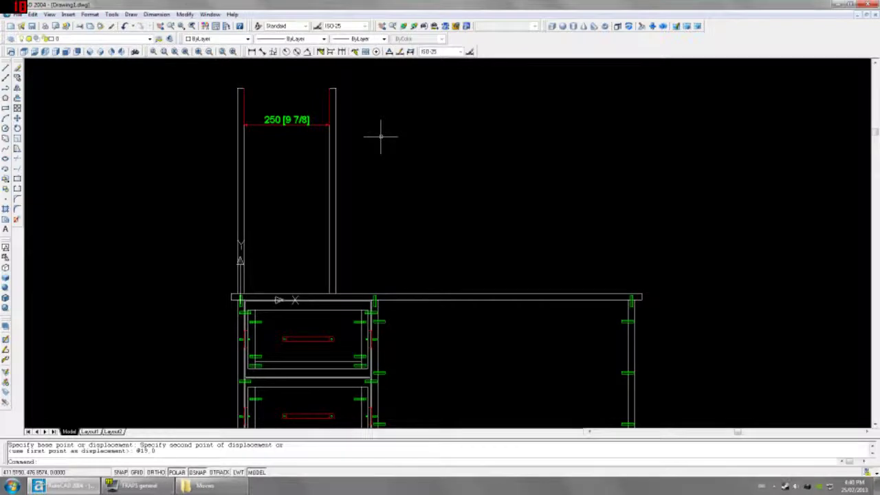
Step: Erase the temporary 250 dimension and select both uprights
key(Escape)
click(290, 121)
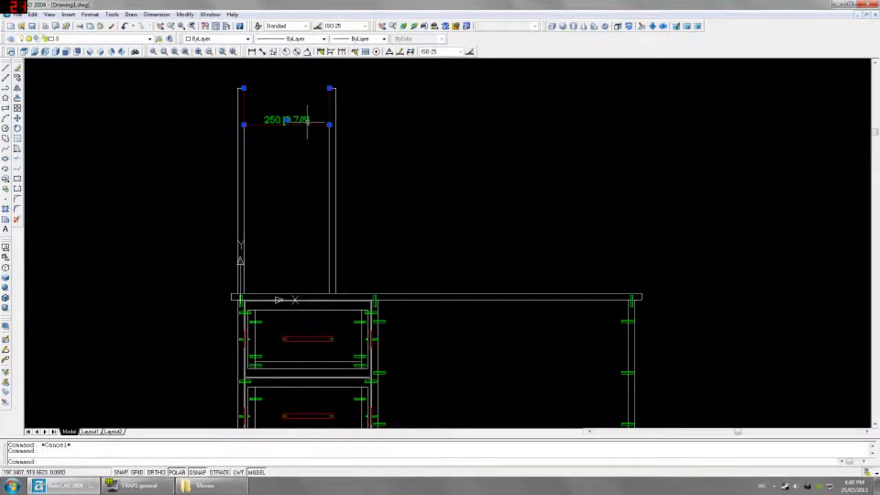
key(Delete)
click(347, 173)
click(215, 149)
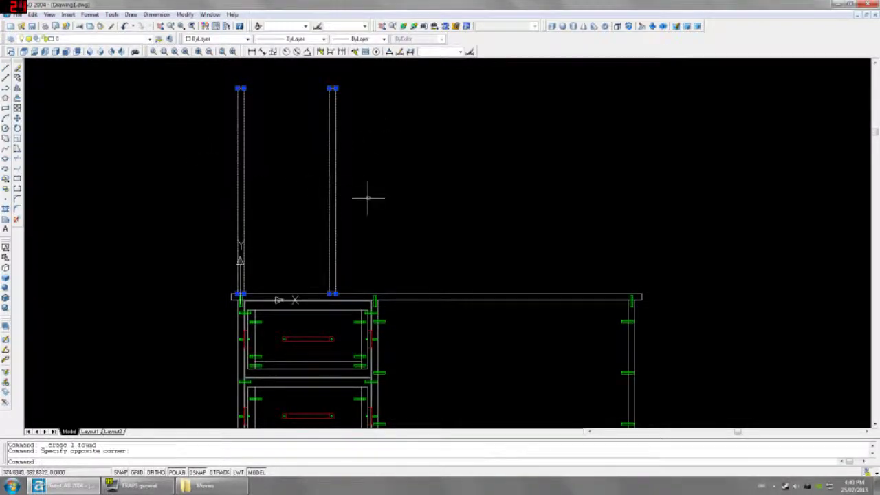
Step: Abandon the mirror and switch to Left view framing the desk side
text(mi)
key(Return)
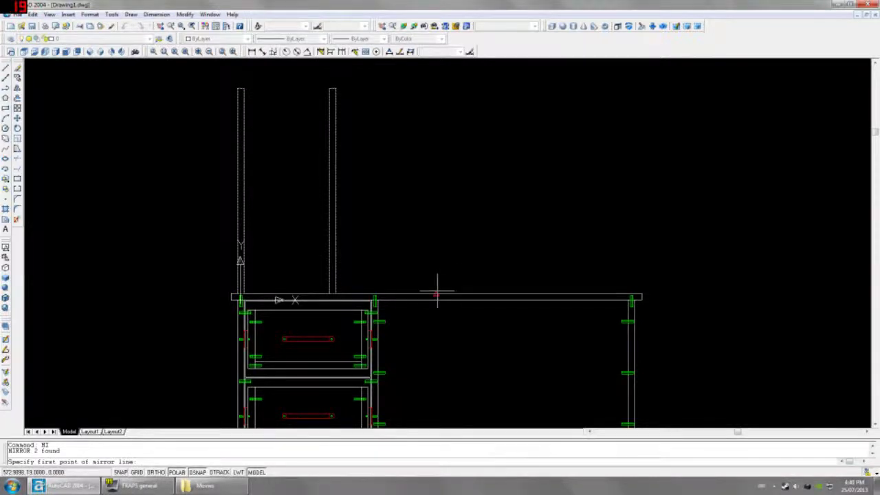
click(436, 295)
key(Escape)
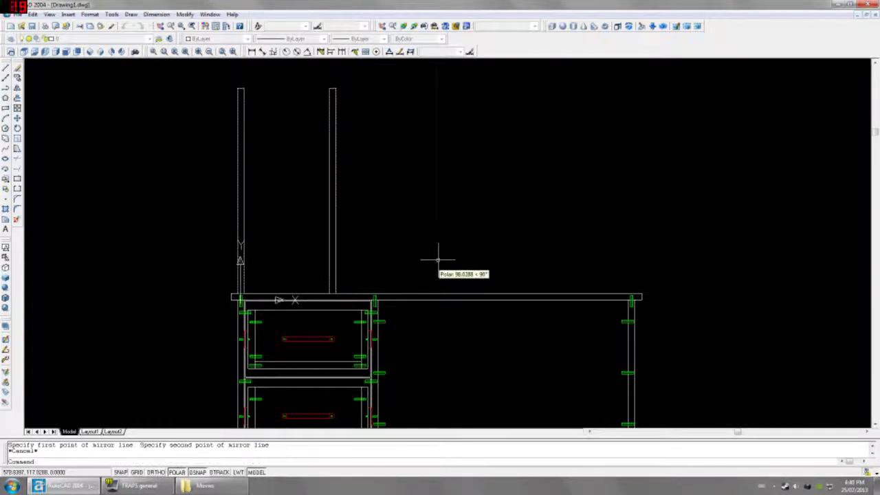
mouse_move(45, 52)
mouse_down()
mouse_move(57, 67)
mouse_move(45, 52)
mouse_up()
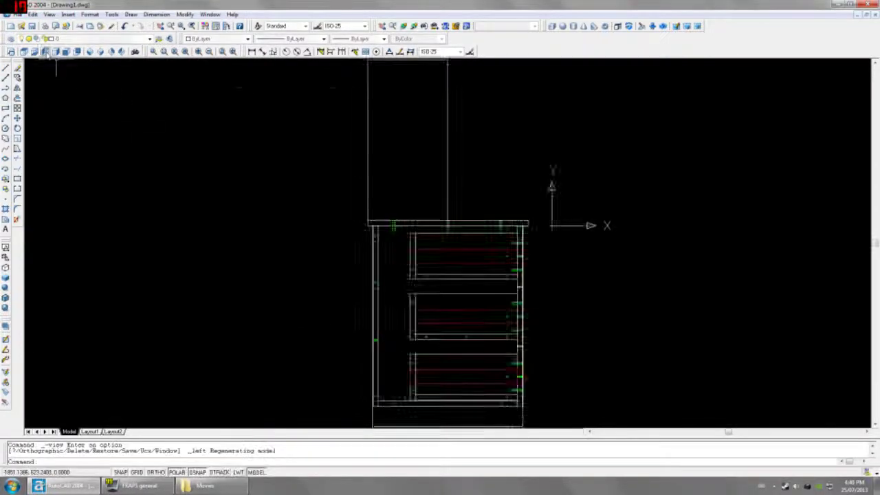
middle_drag(364, 135, 337, 157)
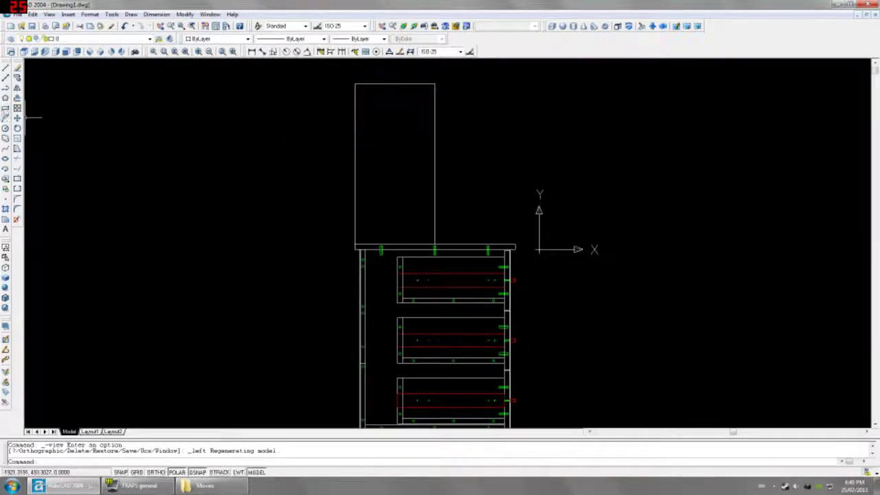
click(5, 108)
click(355, 246)
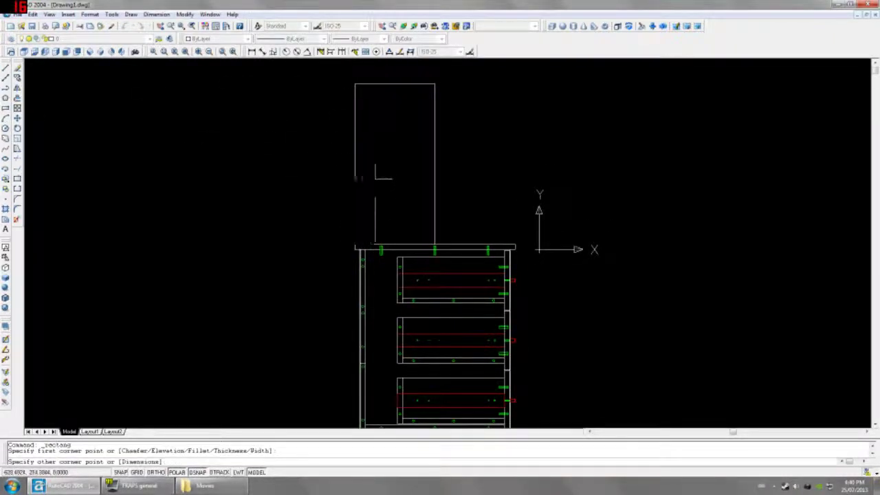
text(FROM)
key(Return)
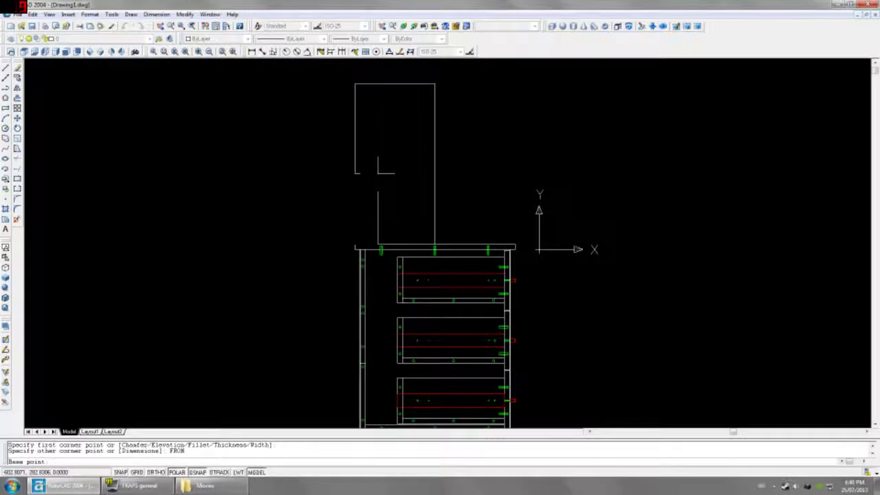
click(354, 83)
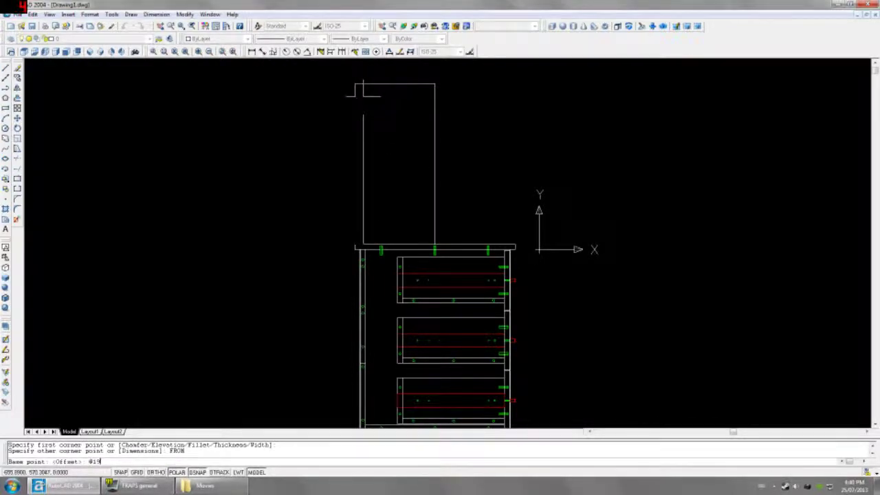
key(Return)
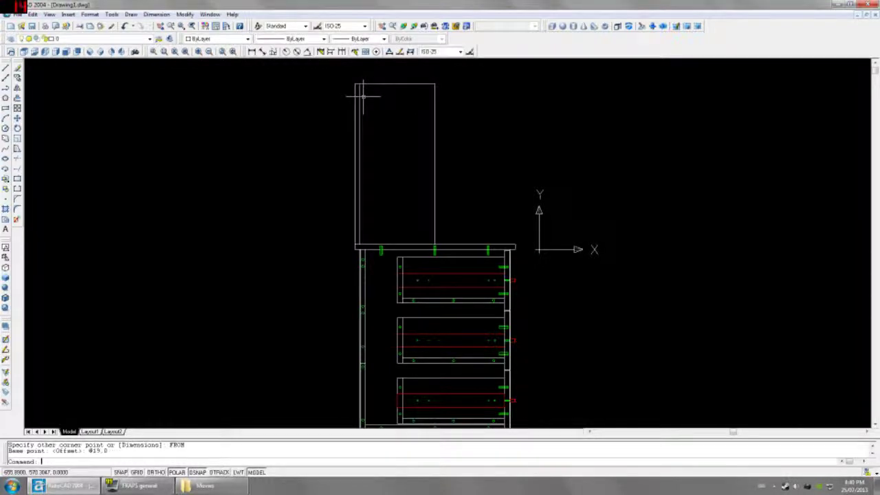
Step: Extrude the thin rectangle 250 with 0 taper, then view it from the front
text(EXT)
key(Return)
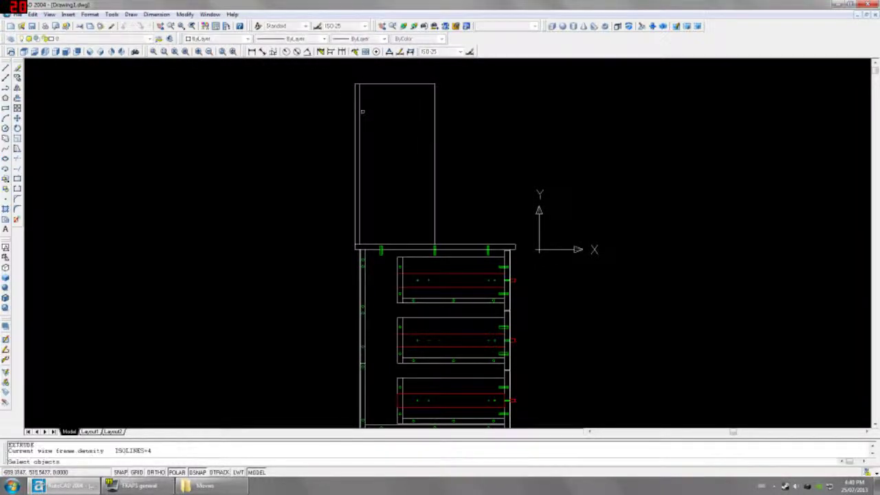
click(359, 110)
key(Return)
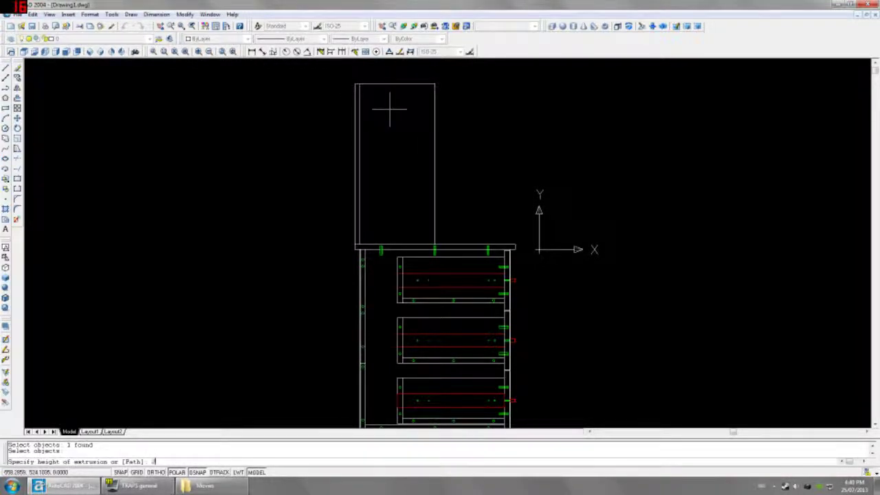
text(250)
key(Return)
key(Return)
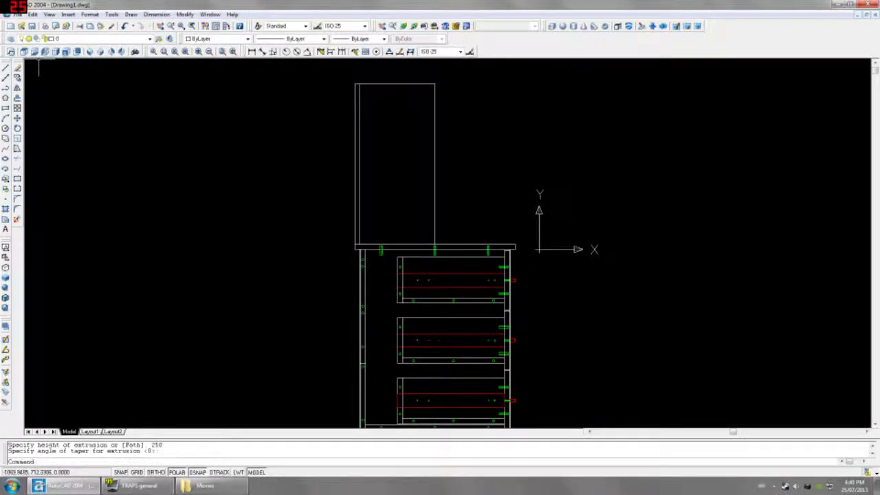
click(66, 52)
middle_drag(295, 82, 288, 137)
Step: Mirror the tall side panel about its top corner, keeping the original
click(289, 137)
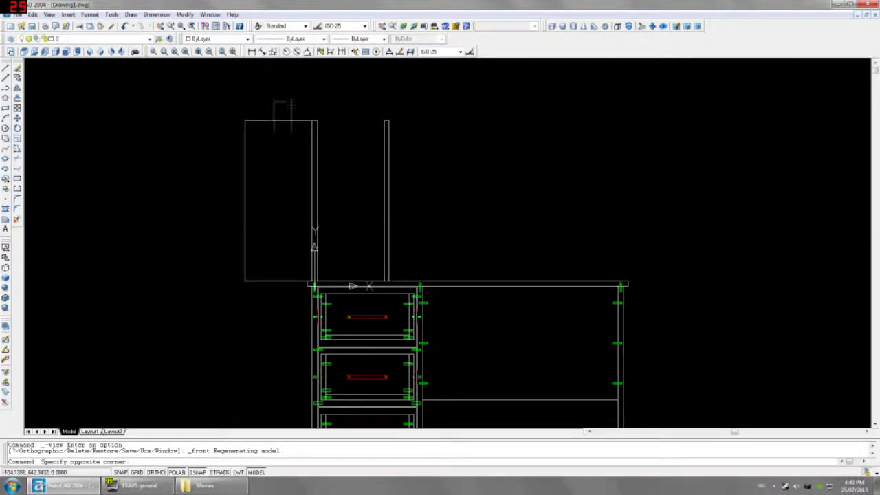
click(287, 104)
scroll(296, 111, up, 3)
text(mi)
key(Return)
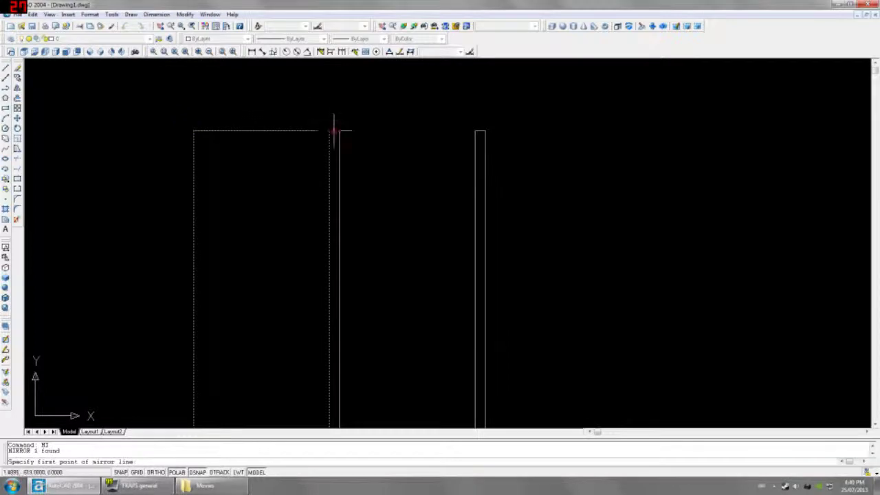
click(334, 130)
click(335, 123)
key(Return)
Step: Check the hutch in SE Isometric, then return to Front view
click(295, 142)
click(266, 124)
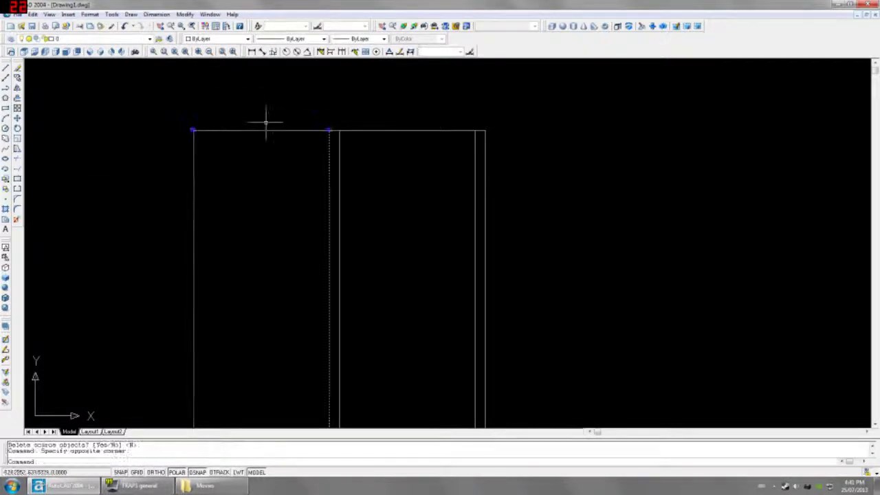
scroll(266, 124, down, 5)
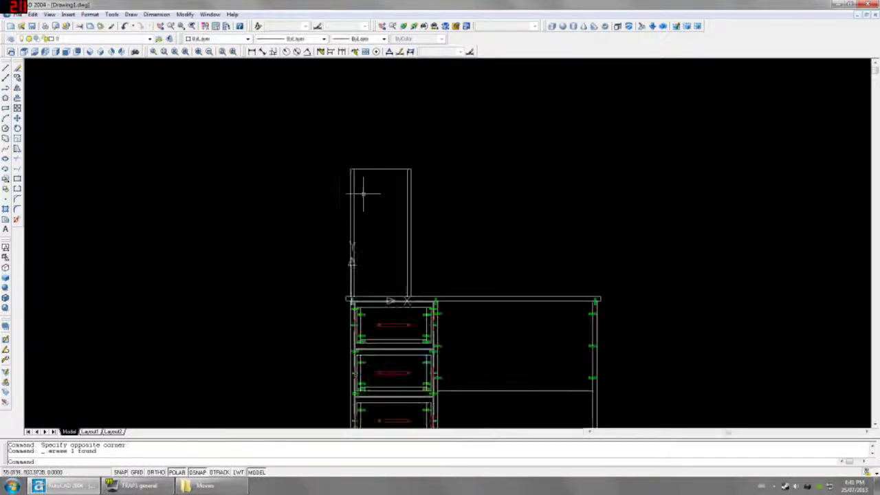
click(90, 52)
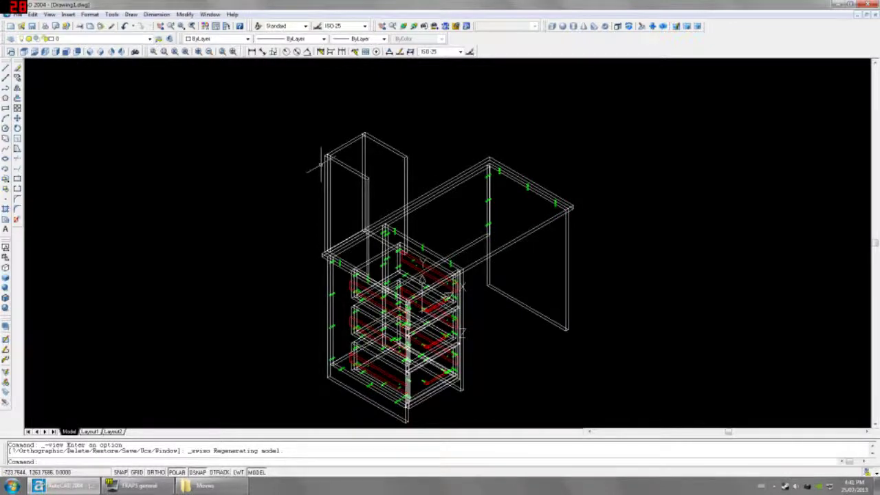
click(67, 51)
middle_drag(408, 147, 395, 194)
Step: Mirror the whole hutch about the desktop midpoint, keeping the source, then go to Top view
click(404, 81)
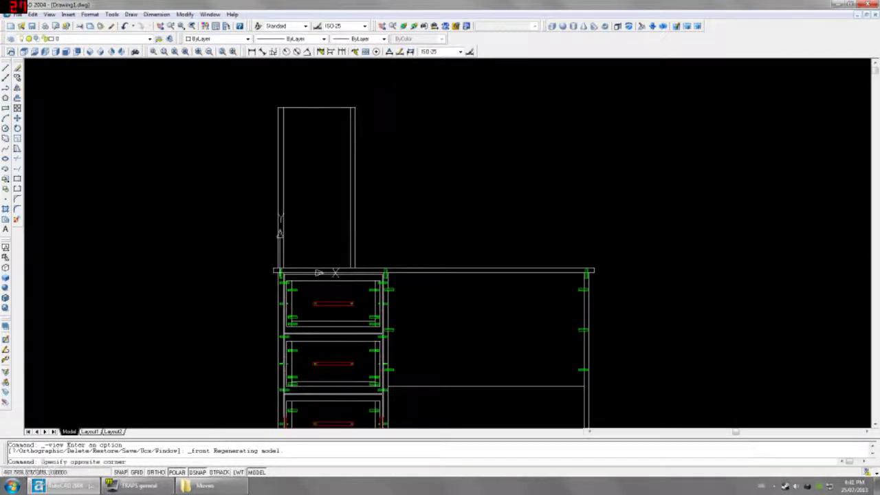
click(228, 144)
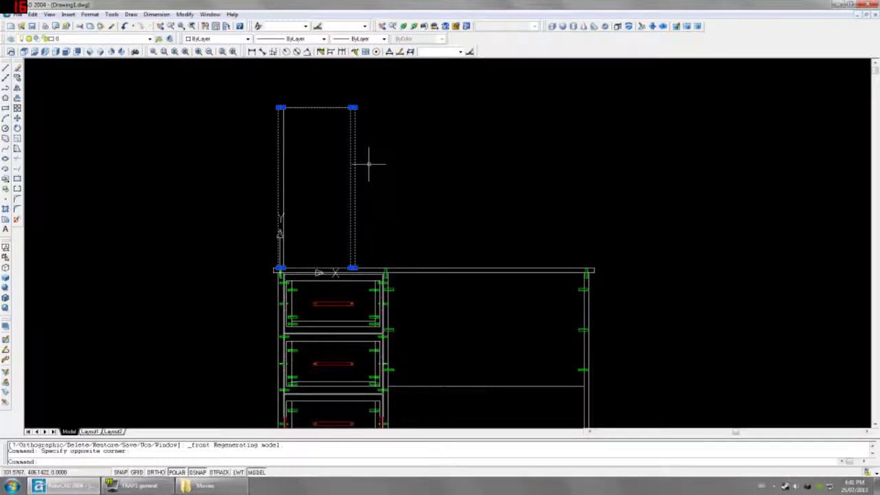
text(mi)
key(Return)
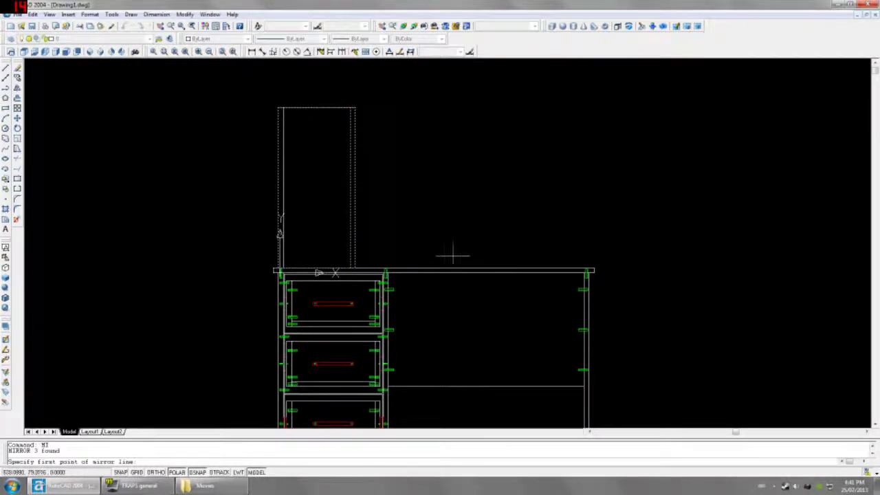
click(434, 268)
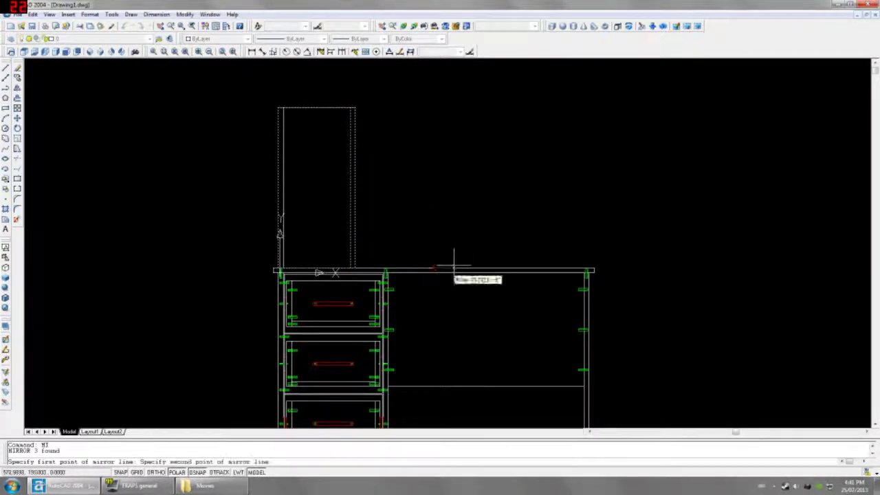
click(433, 180)
key(Return)
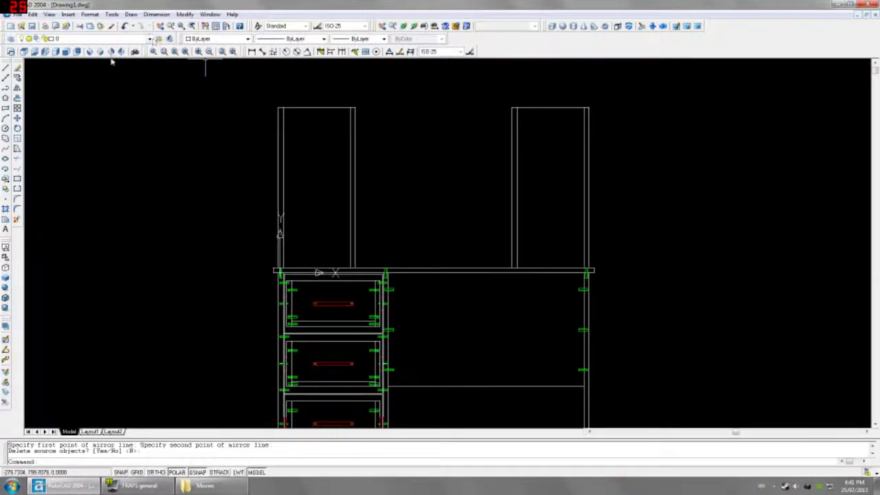
click(89, 53)
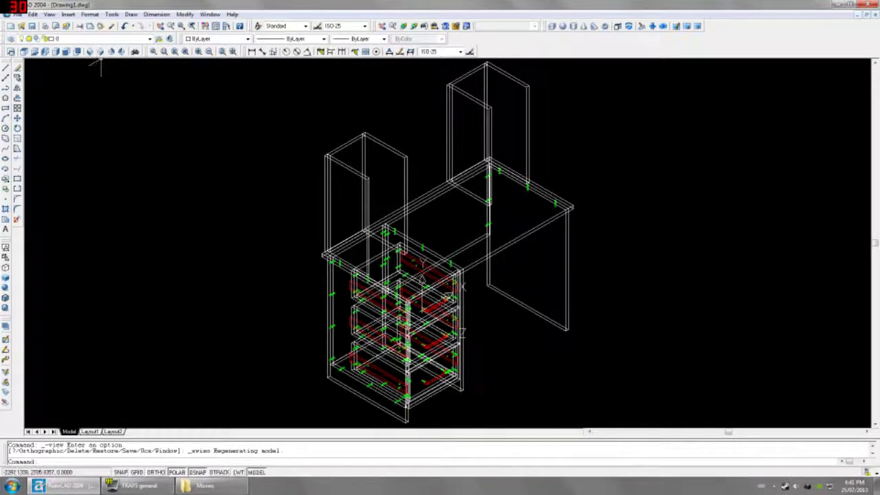
click(24, 53)
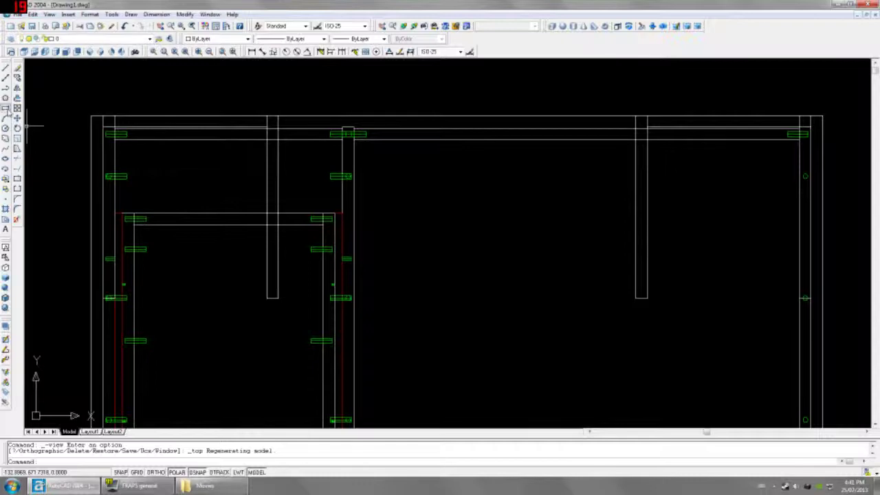
Step: Take a quick linear measurement beside the column, then cancel it
click(6, 108)
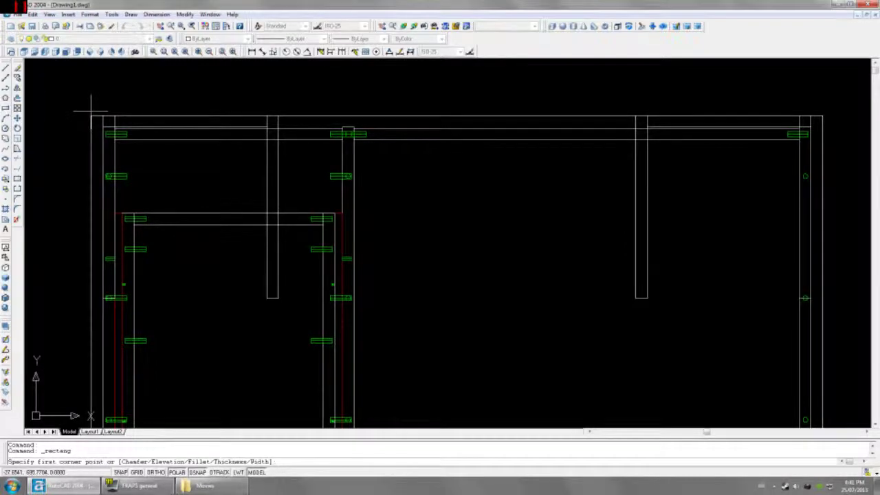
click(251, 52)
key(Return)
click(267, 185)
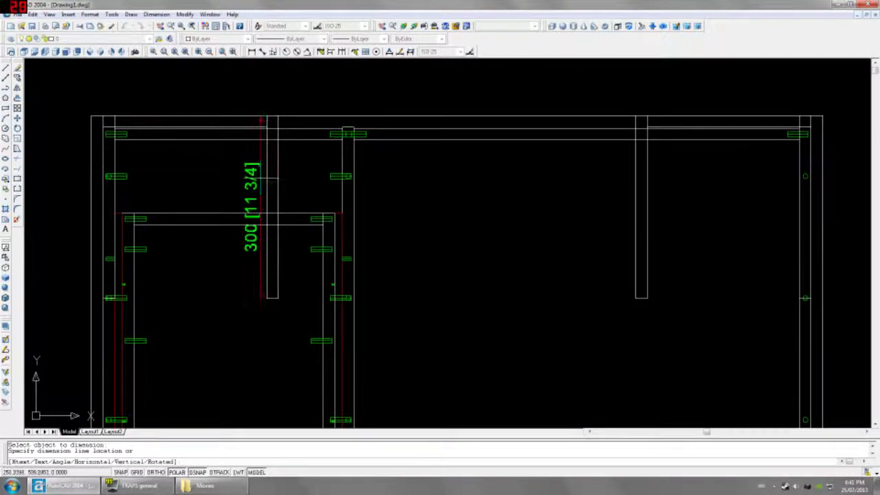
key(Escape)
Step: Draw a rectangle from the frame corner to FROM the top-right corner @-319,0
click(6, 108)
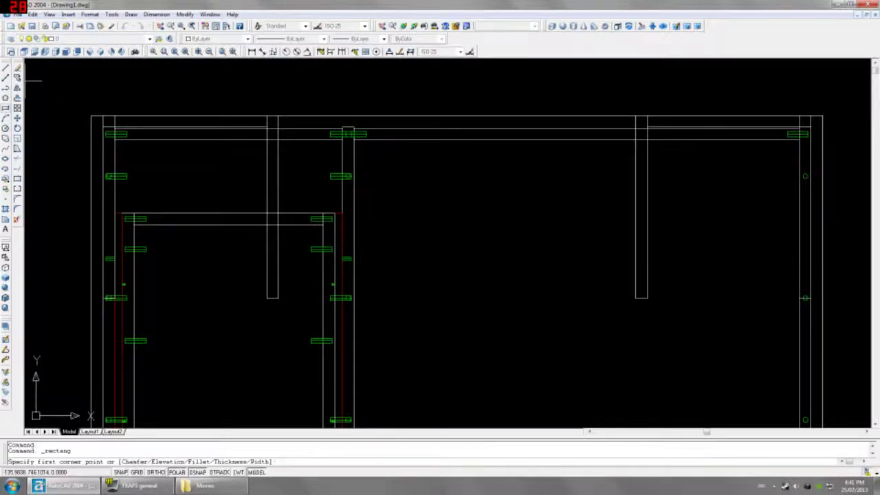
click(95, 116)
scroll(98, 123, down, 2)
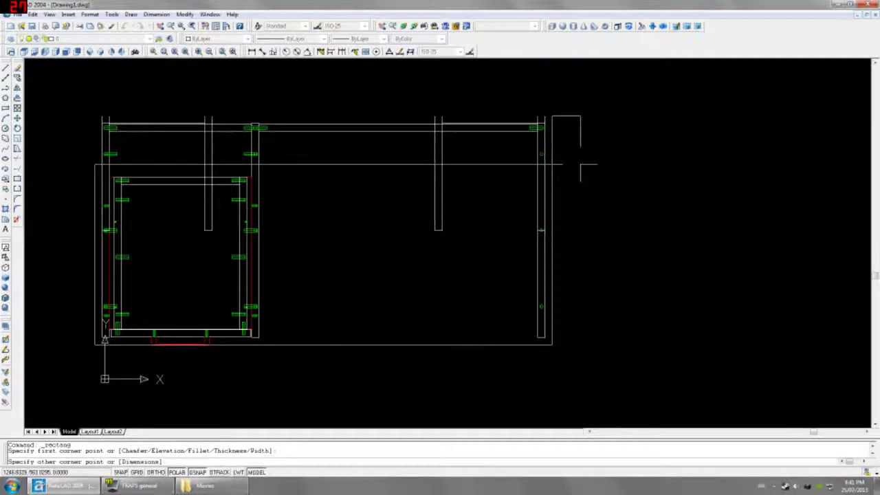
text(FROM)
key(Return)
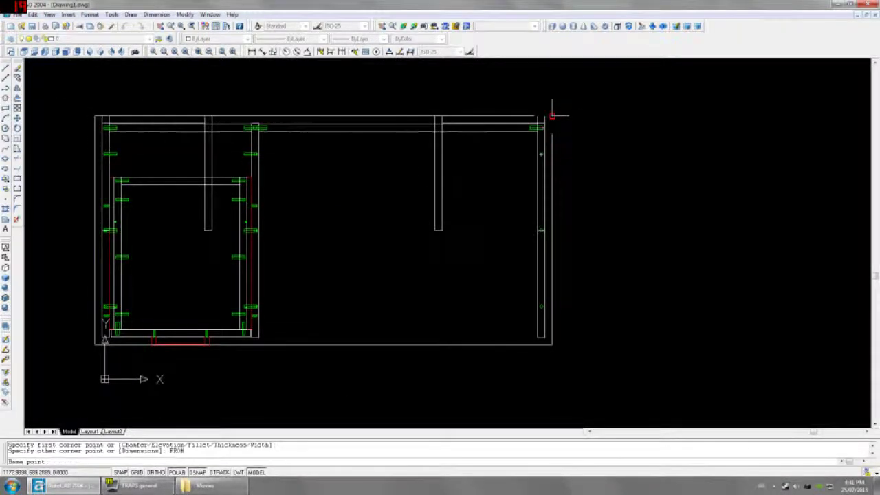
click(551, 115)
text(@)
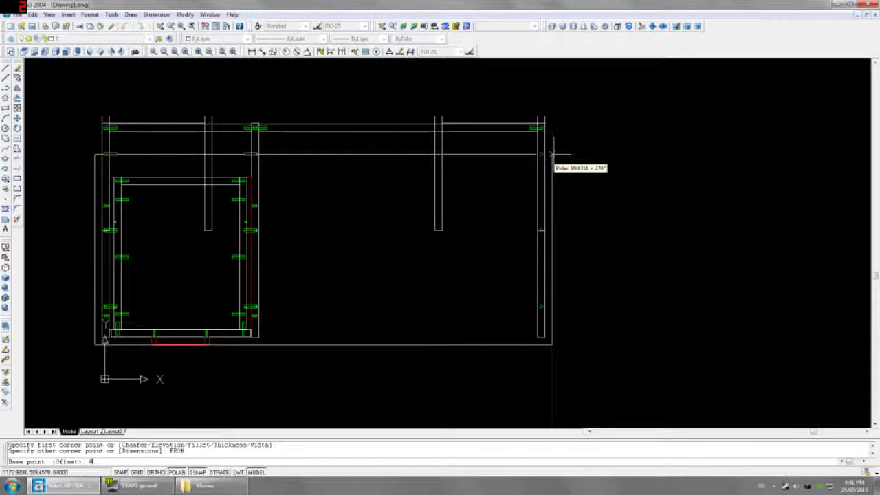
text(-319,0)
key(Return)
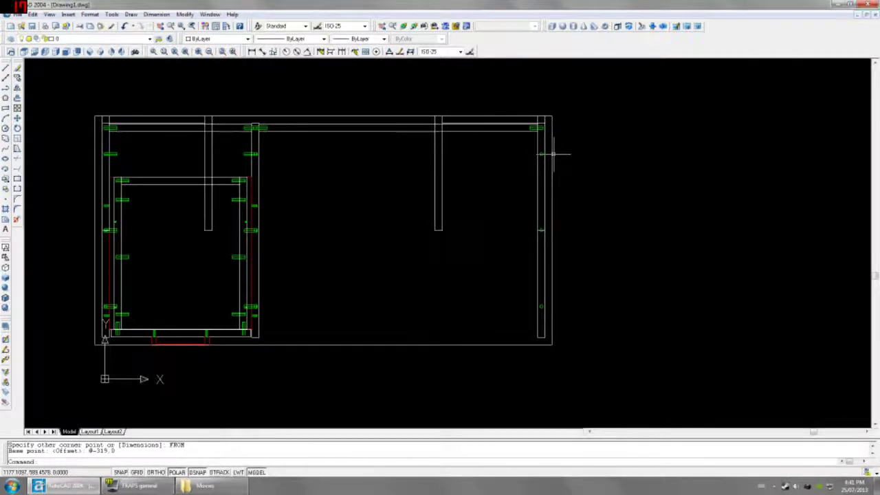
Step: Draw a full-width rectangle from the back-left corner, 319 down from the back-right corner
scroll(553, 154, up, 2)
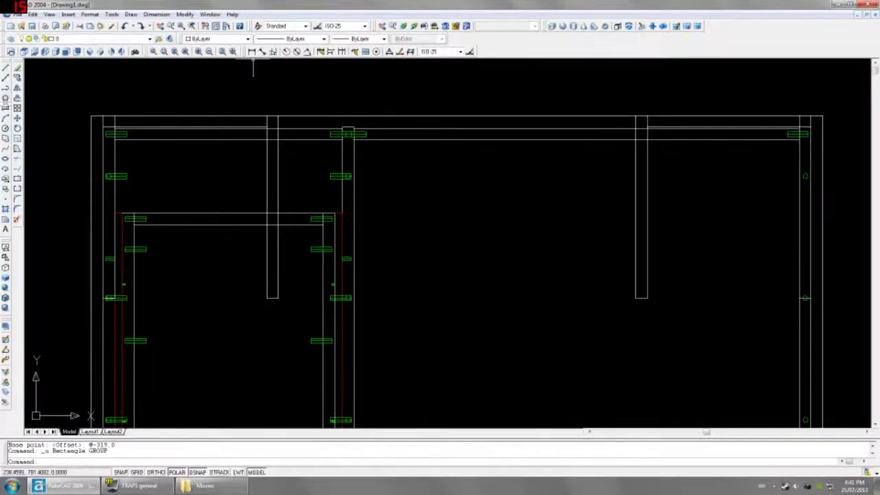
key(Return)
click(81, 222)
scroll(481, 217, down, 2)
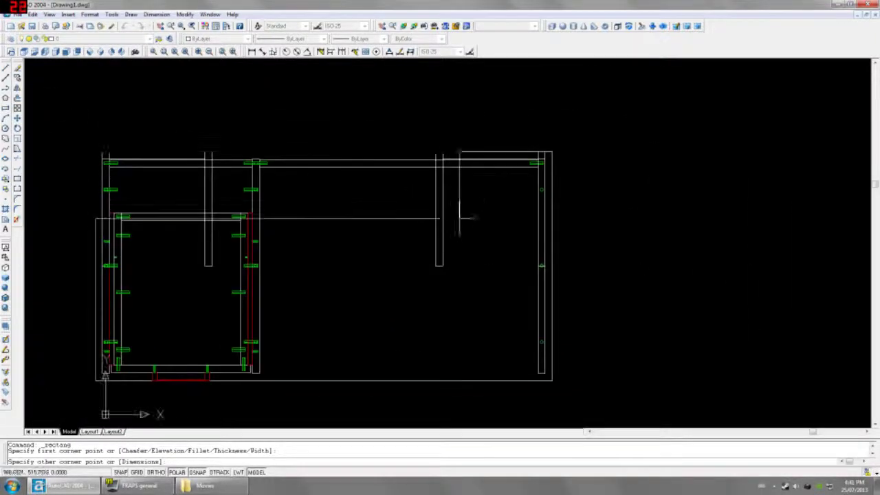
text(FROM)
key(Return)
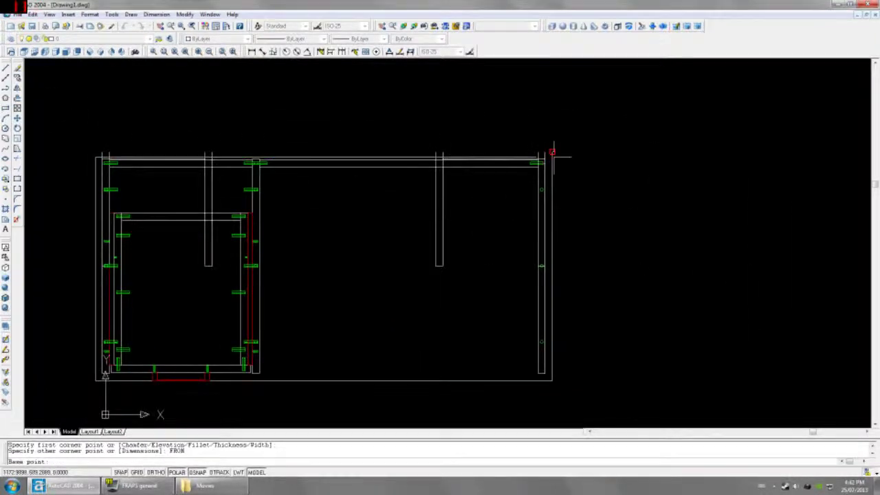
click(554, 154)
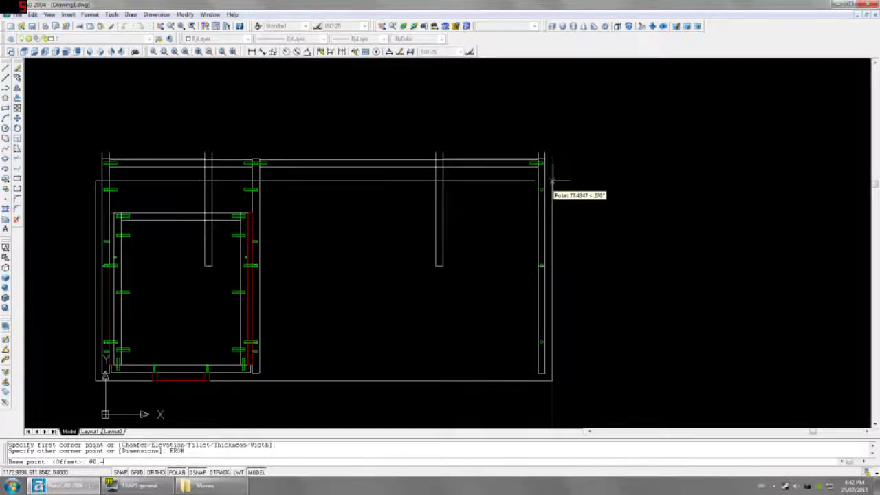
key(Return)
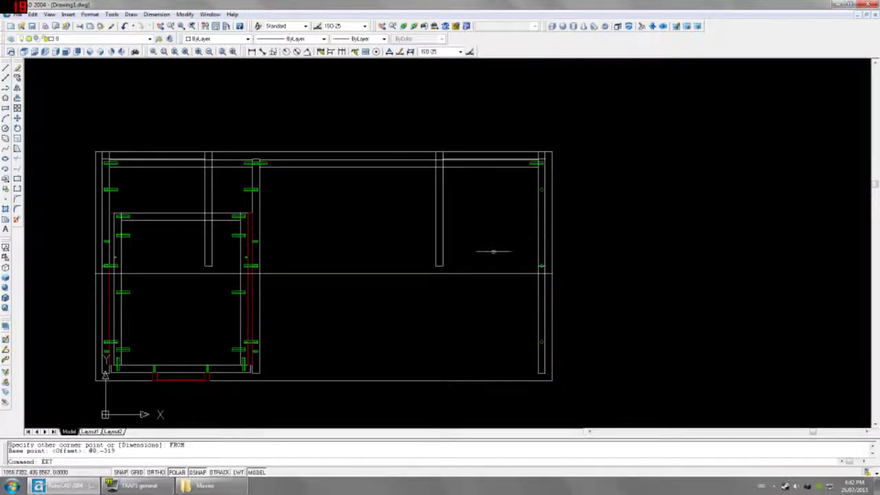
Step: Extrude the new rectangle 19 with 0 taper into a board
text(ext)
key(Return)
click(480, 272)
key(Return)
text(19)
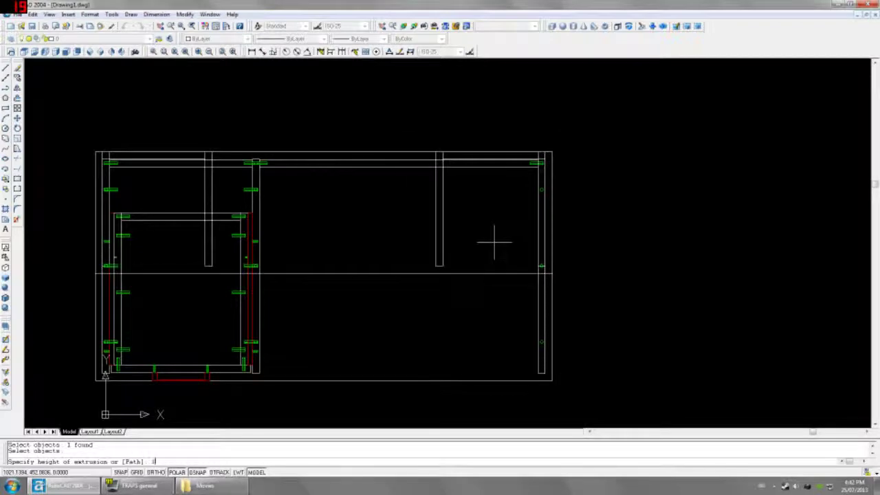
key(Return)
key(Return)
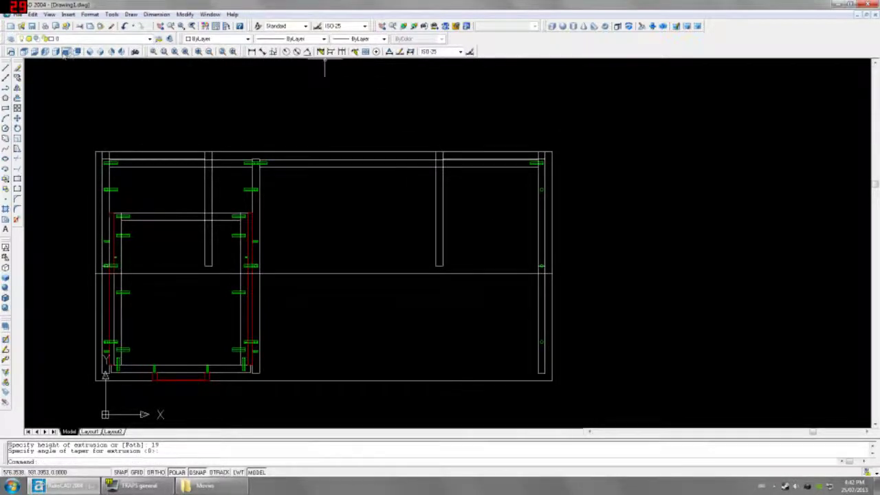
click(68, 52)
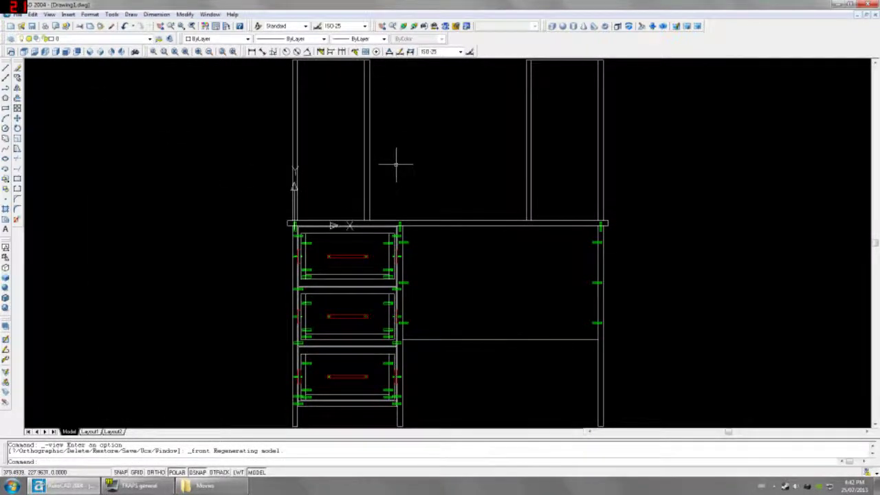
Step: In Left view, dimension the 619 gap from the new board to the tall side panel's top
click(44, 53)
scroll(447, 217, up, 3)
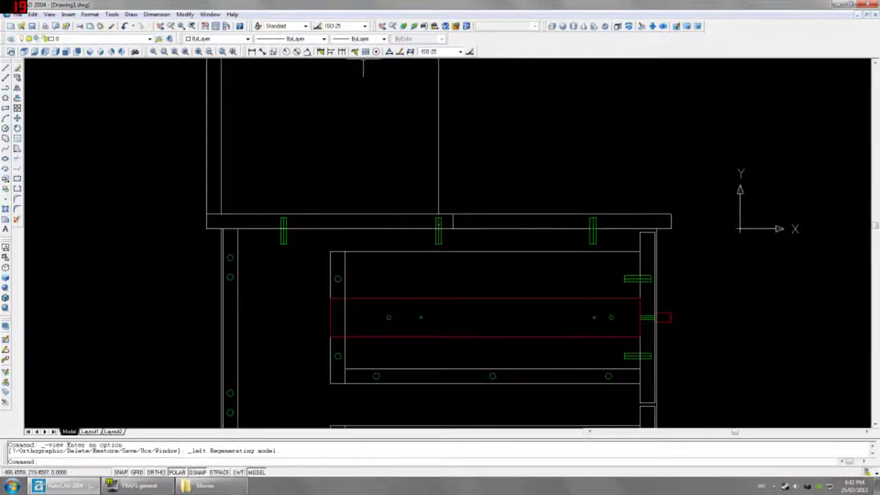
click(252, 51)
click(452, 228)
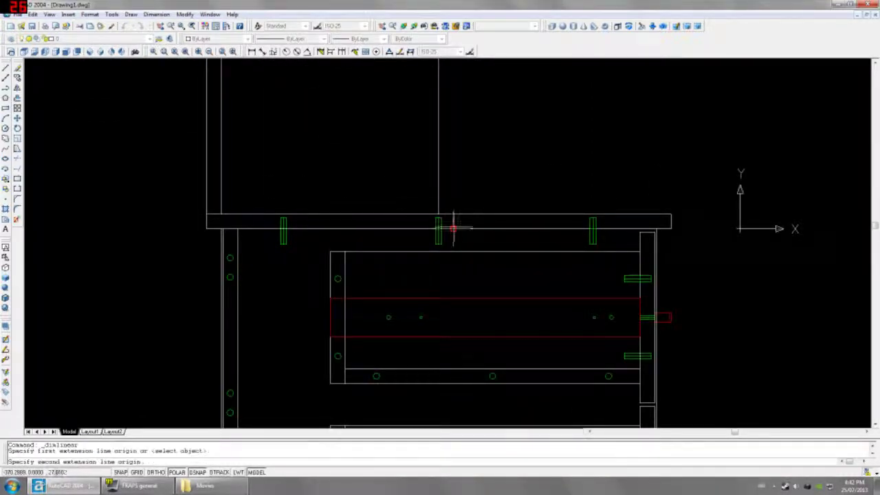
scroll(453, 228, down, 4)
middle_drag(453, 228, 455, 342)
click(445, 155)
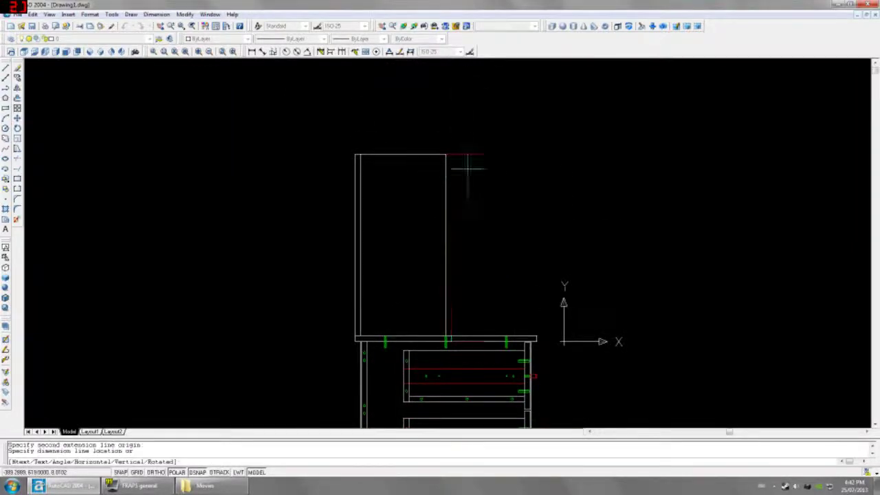
click(516, 180)
scroll(481, 334, up, 5)
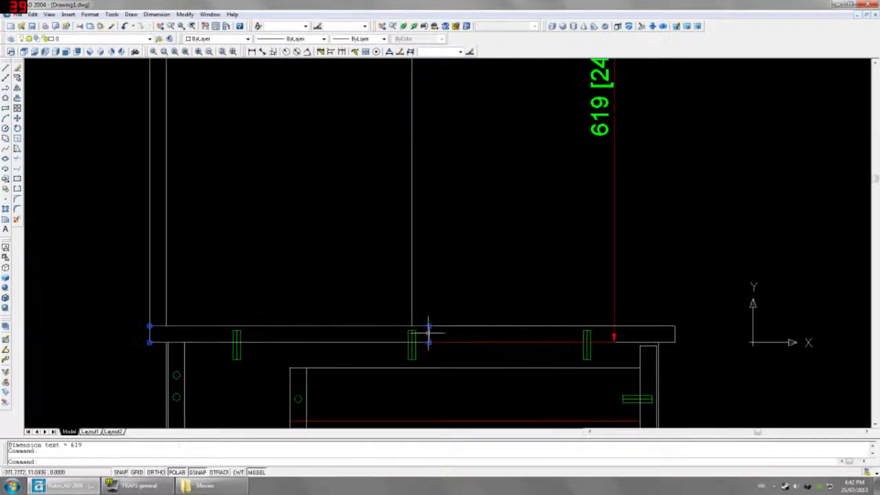
scroll(428, 334, down, 2)
Step: Move the board up @0,619 so it caps the hutch top
text(m)
key(Return)
click(466, 257)
text(@0,619)
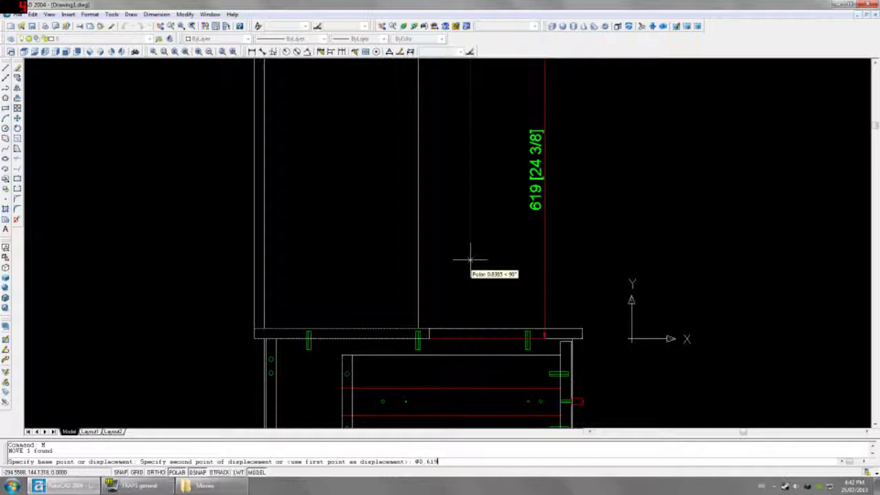
key(Return)
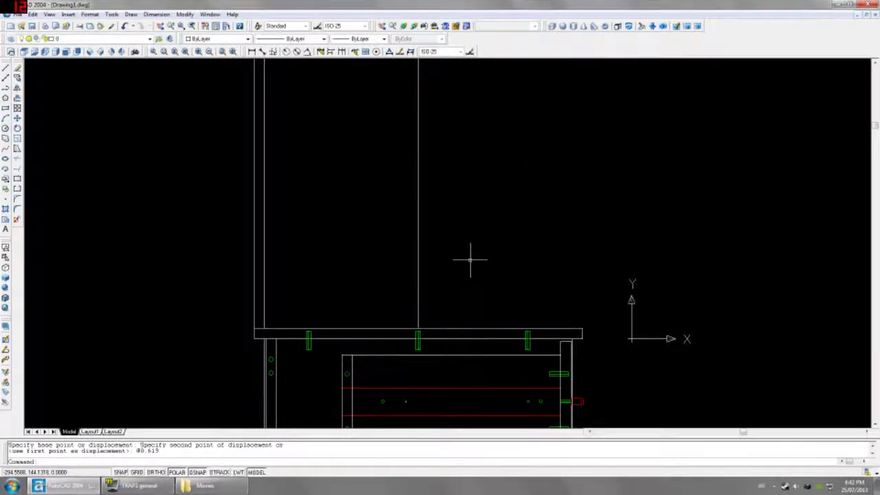
Step: Erase the leftover line at the cabinet top and switch to SE Isometric view
scroll(470, 260, down, 2)
drag(511, 112, 495, 83)
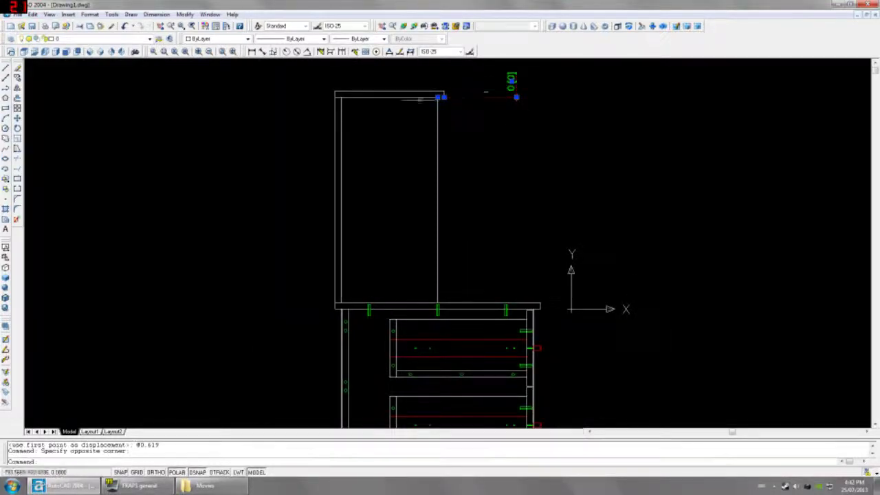
key(Delete)
click(122, 52)
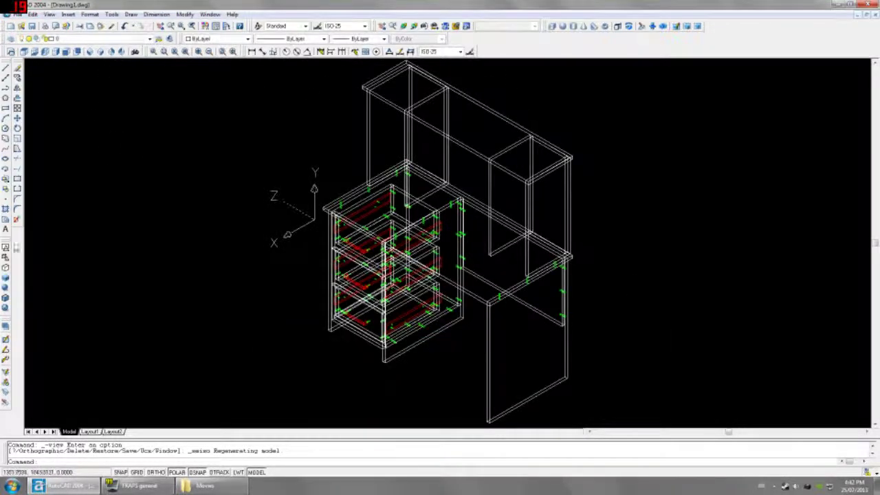
Step: Inspect the desk hidden-line from SW Isometric, then go back to 2D Wireframe Front view
click(5, 268)
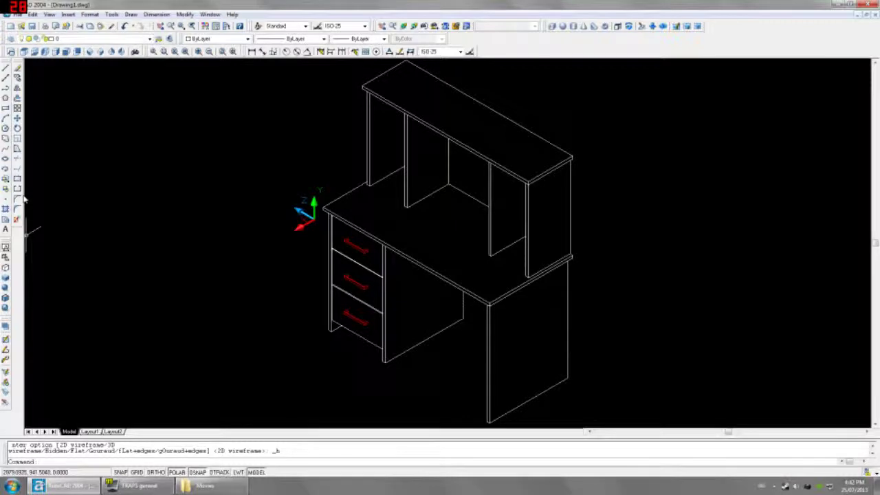
click(89, 52)
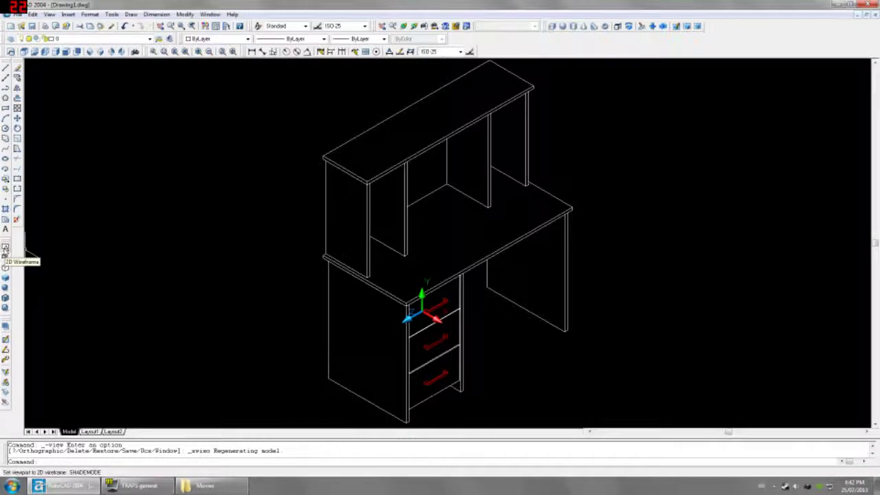
click(5, 249)
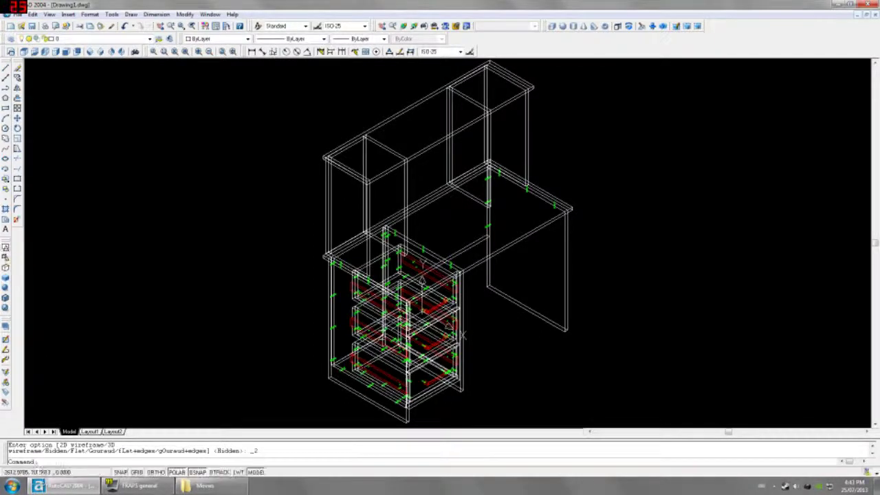
click(67, 52)
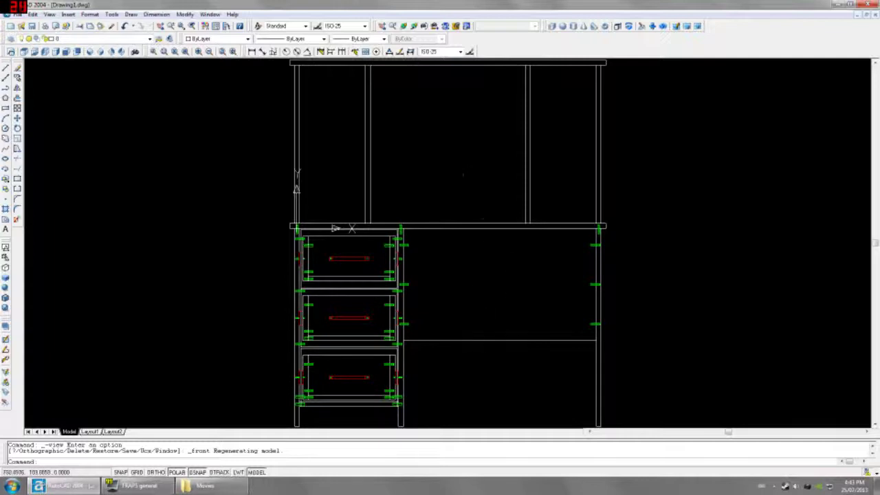
Step: Delete the two stray vertical lines in the hutch
click(530, 178)
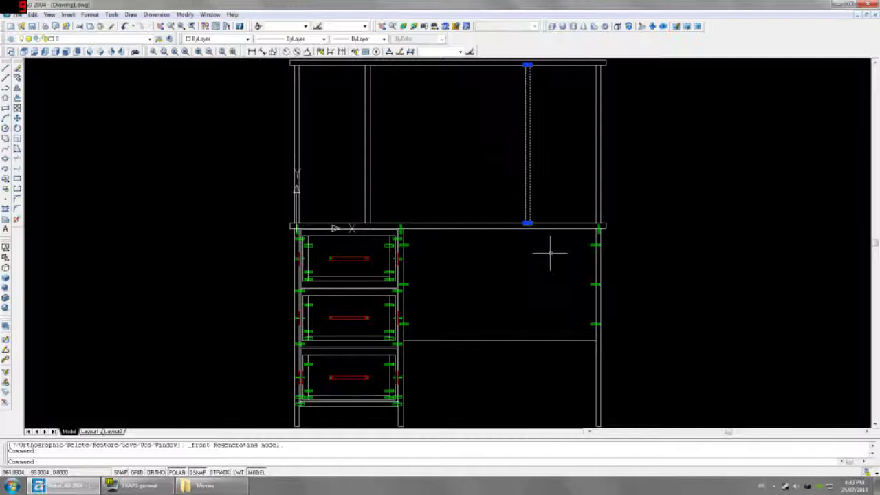
key(Delete)
click(527, 120)
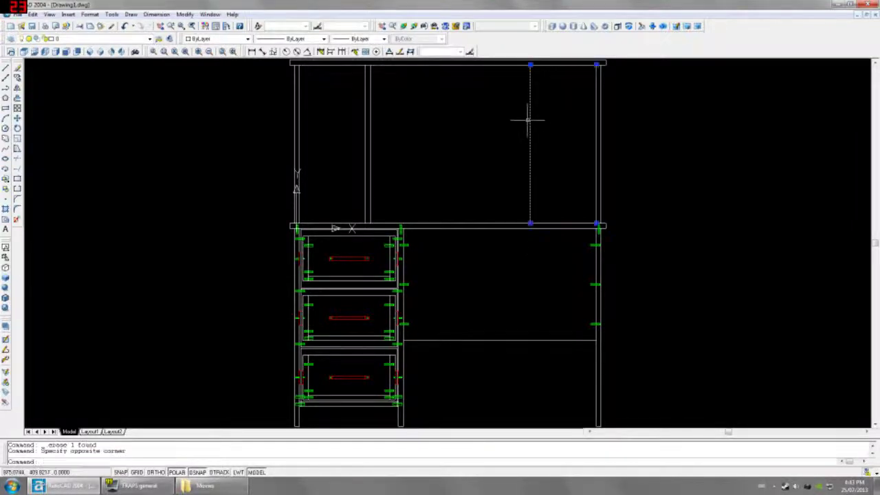
key(Delete)
Step: Dimension the 124 horizontal distance from the hutch side
click(251, 51)
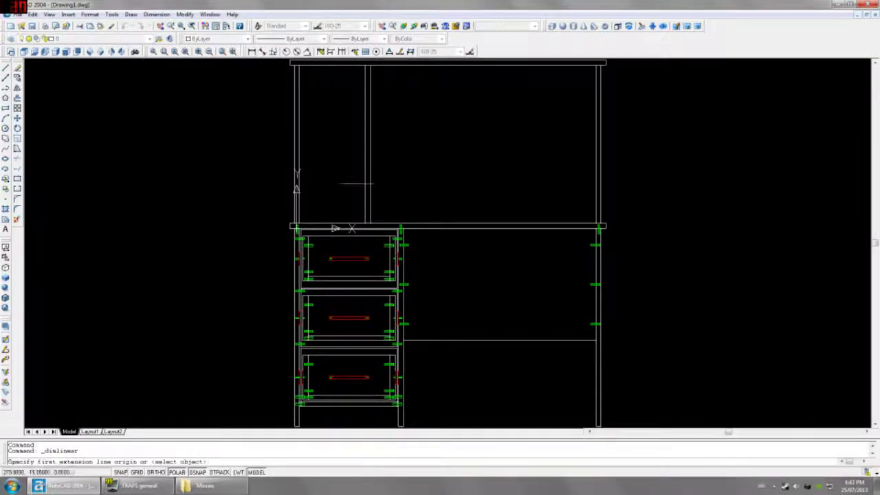
scroll(383, 216, up, 2)
click(402, 227)
scroll(400, 224, up, 3)
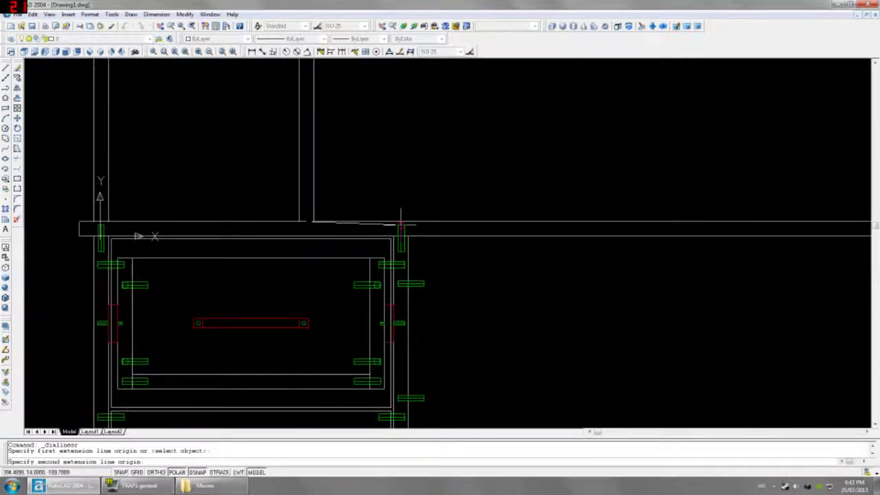
click(401, 221)
click(373, 158)
click(314, 96)
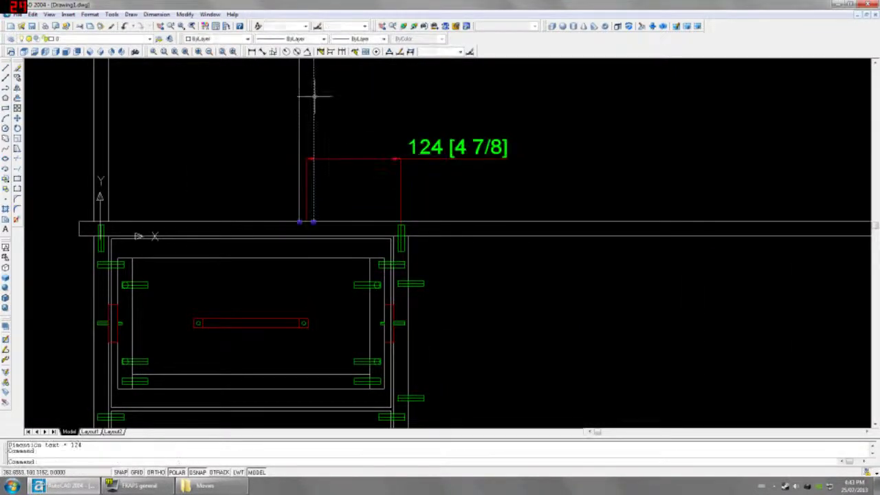
text(M)
key(Return)
click(263, 123)
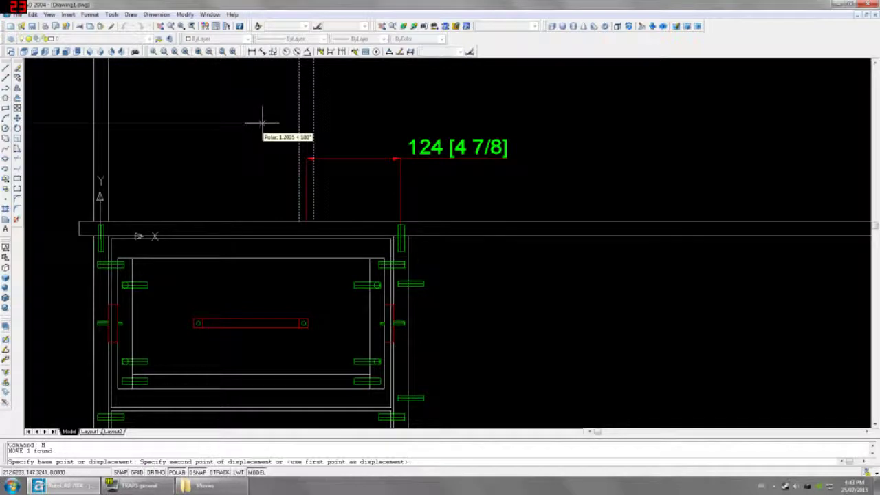
text(@124,0)
key(Return)
Step: Delete the leftover 0 dimension and pan to see the whole desk
click(373, 133)
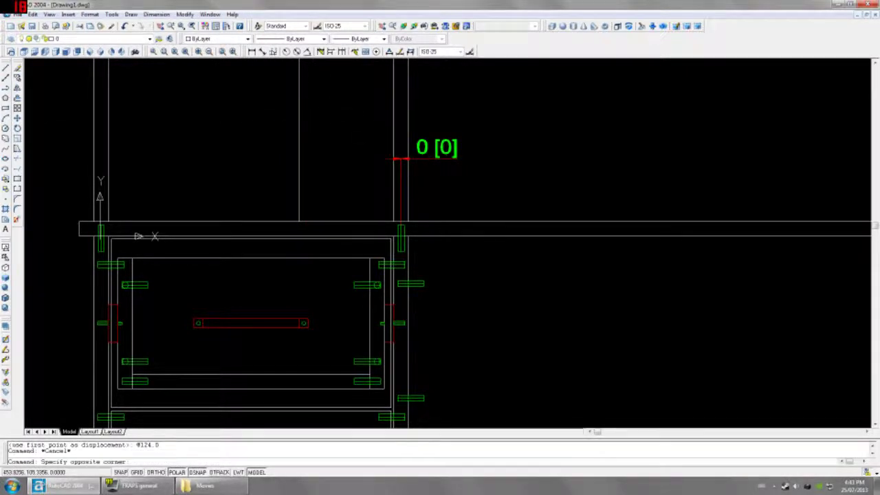
click(428, 165)
key(Delete)
scroll(433, 167, down, 5)
middle_drag(456, 134, 460, 157)
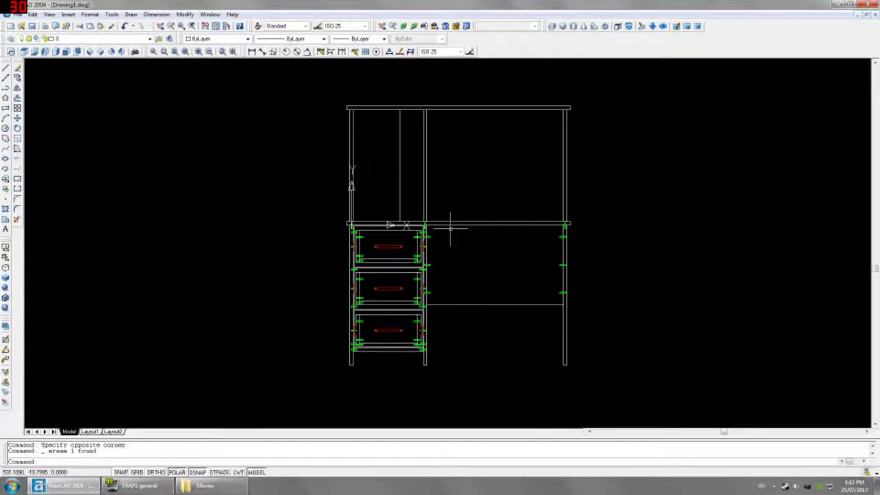
Step: Check the 124 spacing with a trial dimension, then cancel it
click(252, 51)
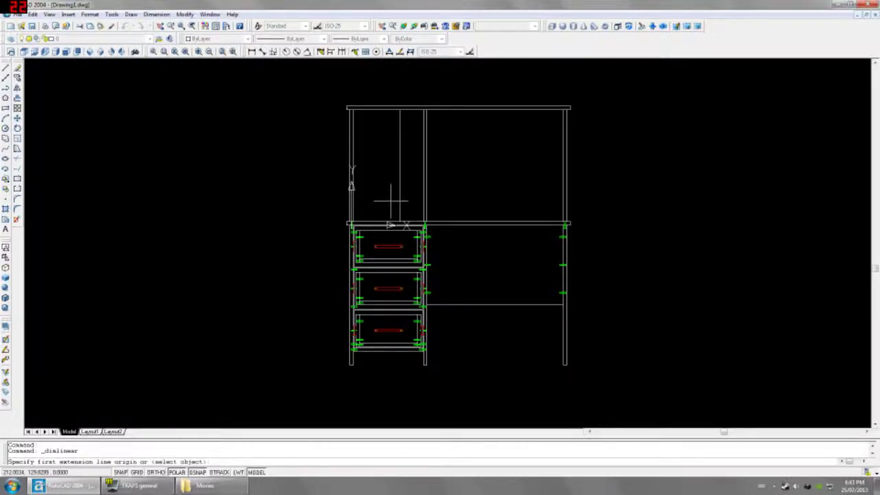
scroll(411, 223, up, 5)
click(448, 220)
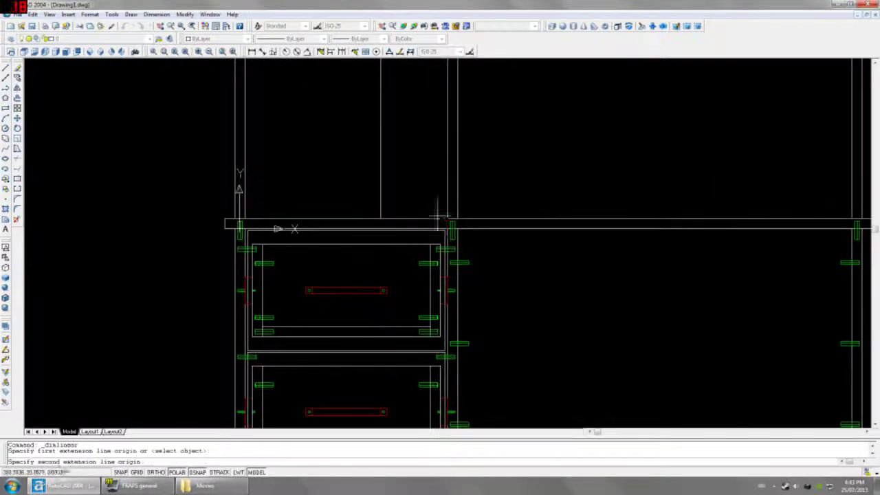
click(380, 218)
key(Escape)
click(392, 176)
click(349, 157)
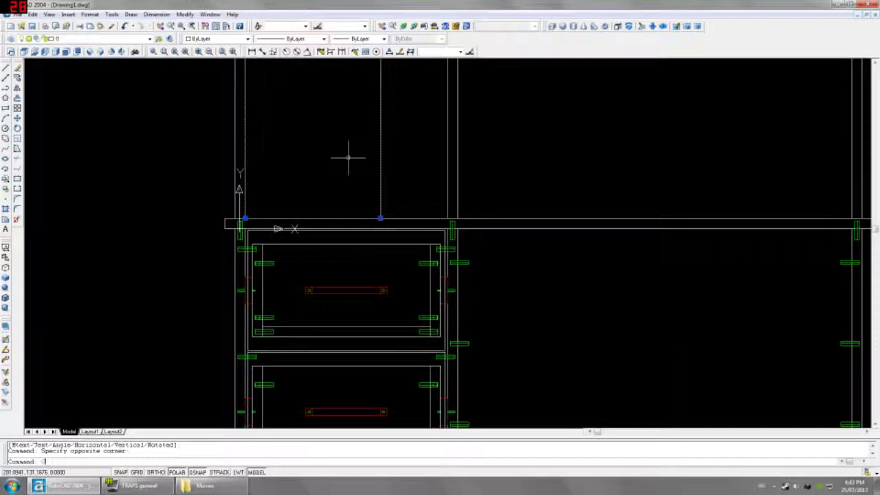
text(CO)
key(Return)
click(353, 151)
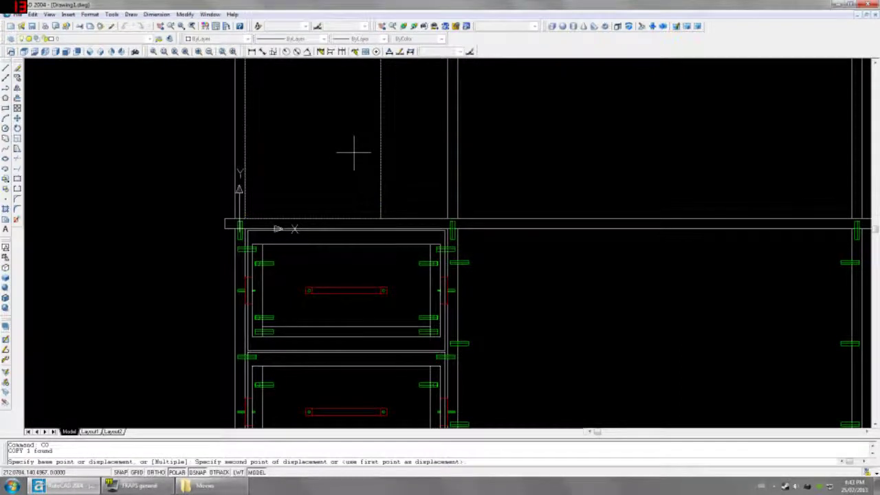
text(@124,0)
key(Return)
Step: Union the two window-selected pieces into a single solid
text(UNION)
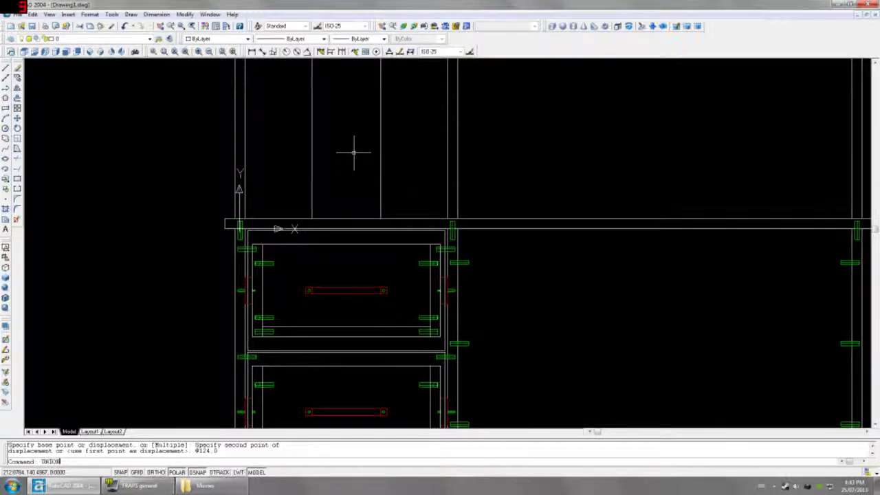
key(Return)
click(382, 141)
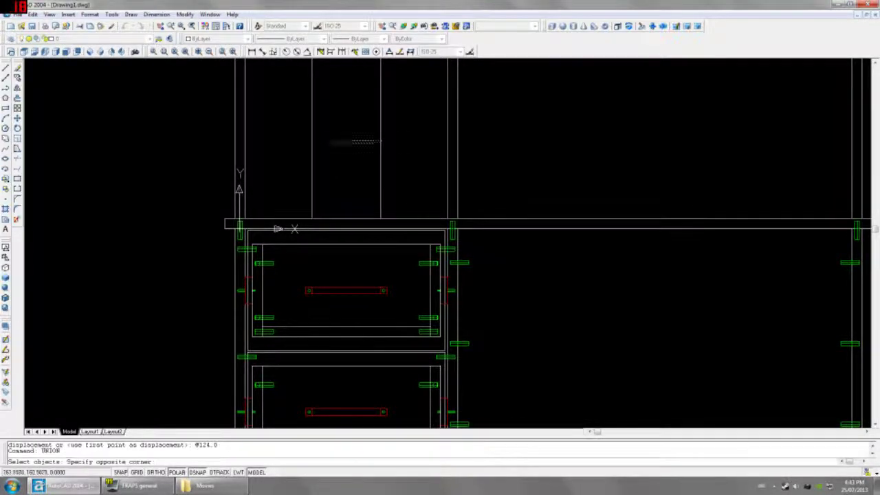
click(289, 142)
key(Return)
scroll(390, 157, down, 8)
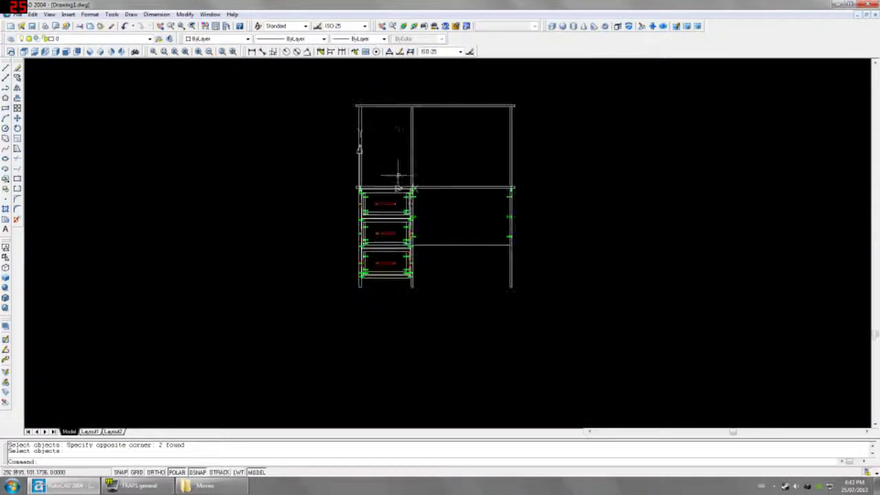
scroll(406, 124, up, 2)
Step: Review the desk hidden-line, alternating SE Isometric and Front views, ending on Front
click(89, 52)
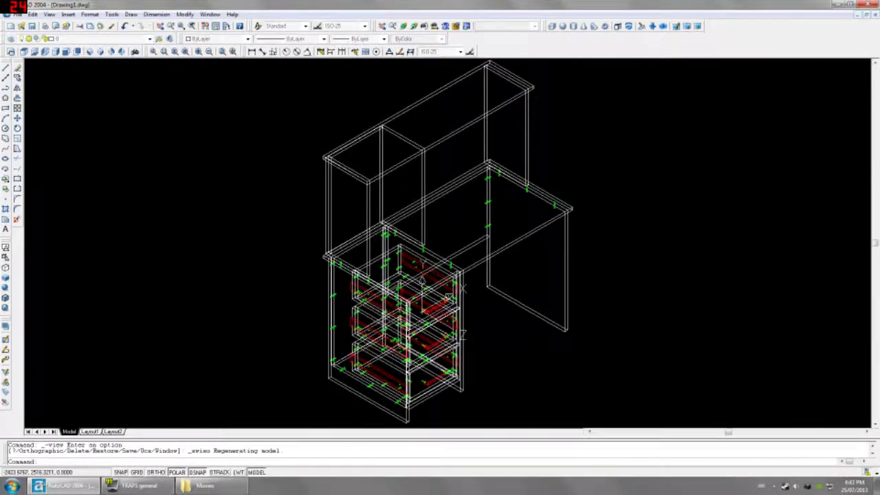
click(5, 256)
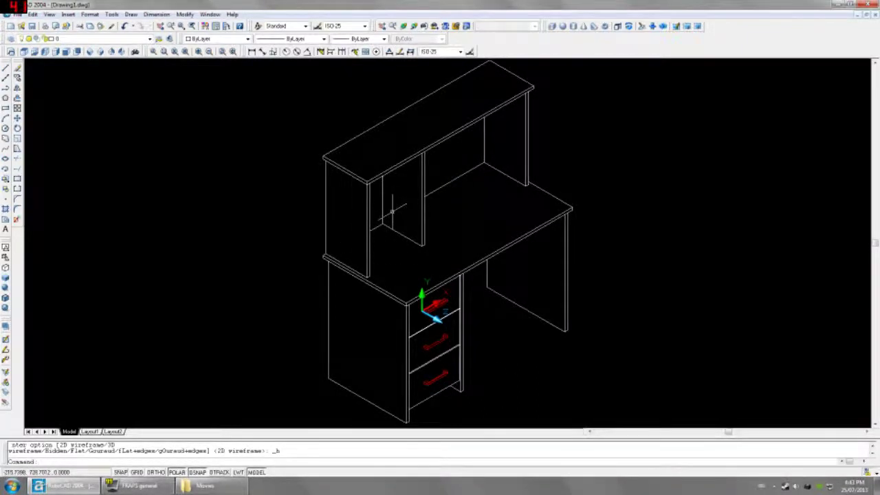
click(66, 52)
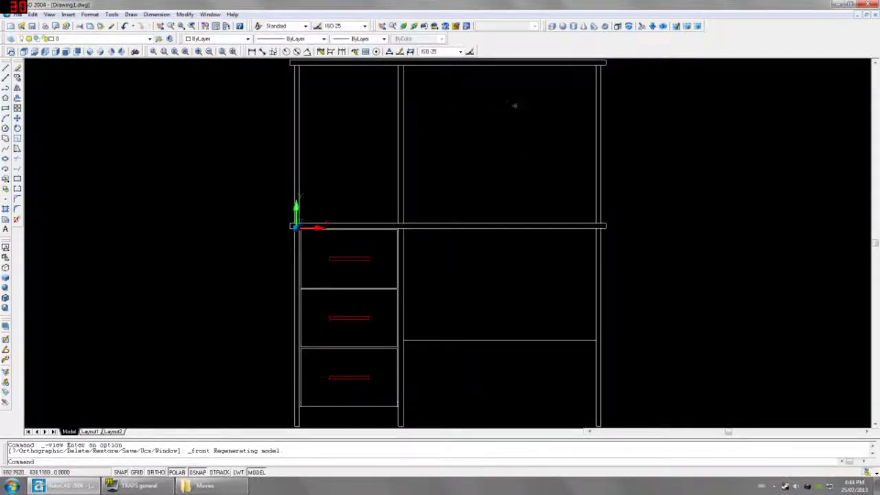
click(88, 52)
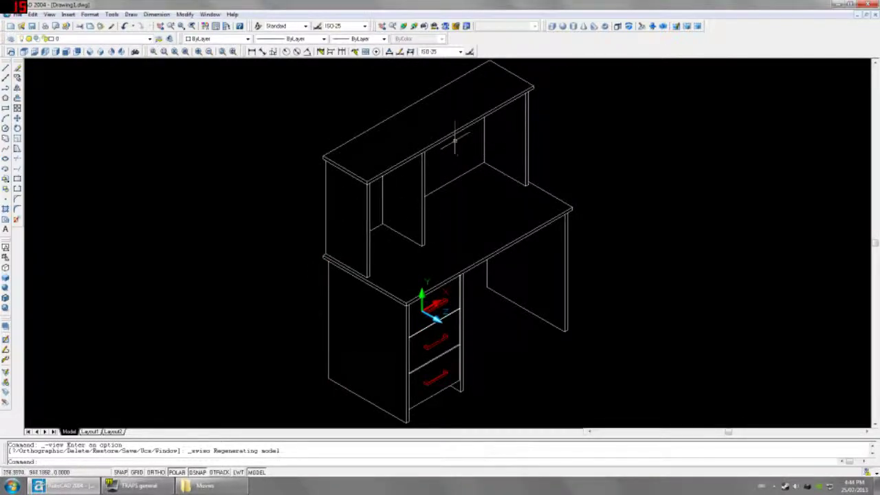
click(66, 52)
Step: Measure the hutch cubby width as 731, then cancel the dimension
click(253, 53)
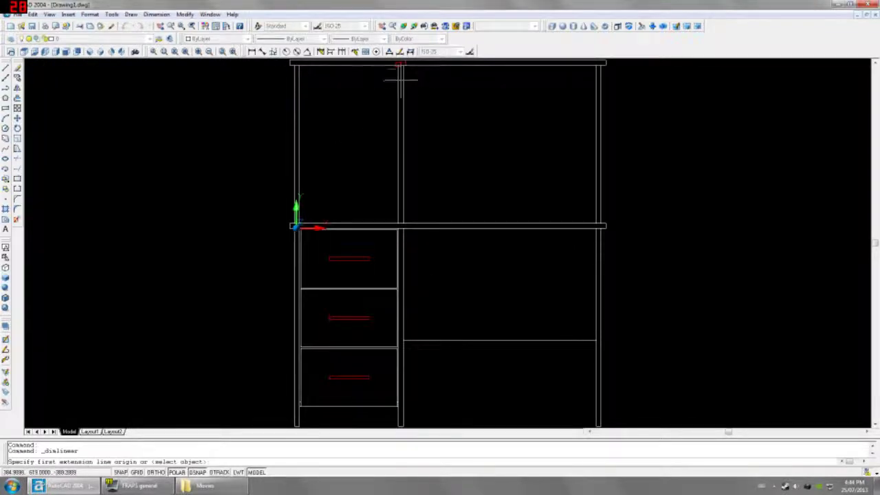
click(403, 64)
click(596, 64)
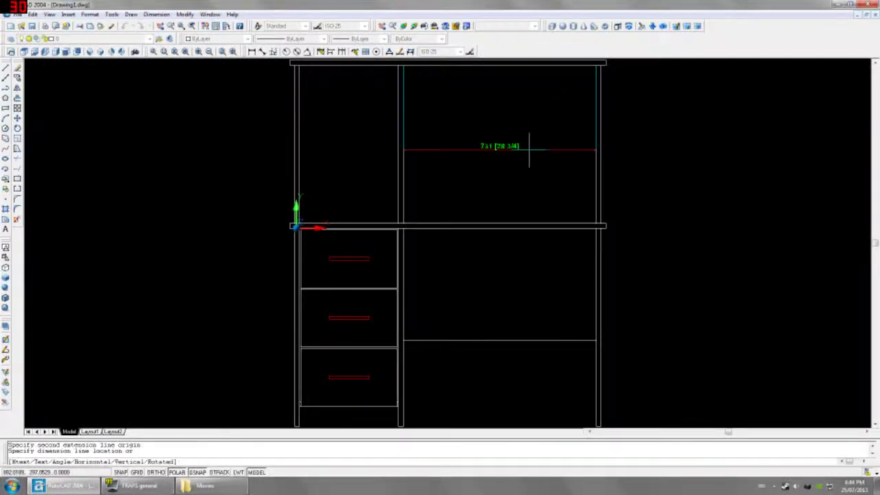
scroll(509, 151, up, 4)
scroll(502, 165, down, 4)
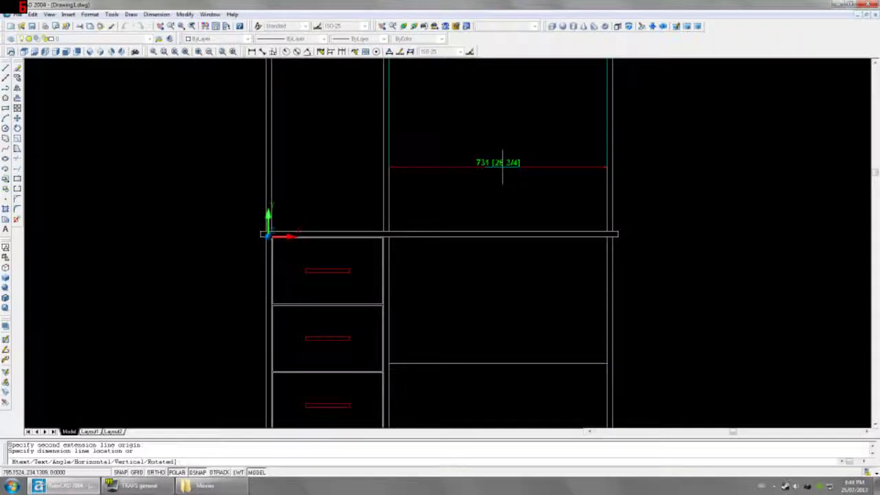
key(Escape)
Step: Measure the cubby height as 600, cancel it, and nudge the drawing right and down
key(Return)
click(439, 232)
middle_drag(484, 201, 469, 289)
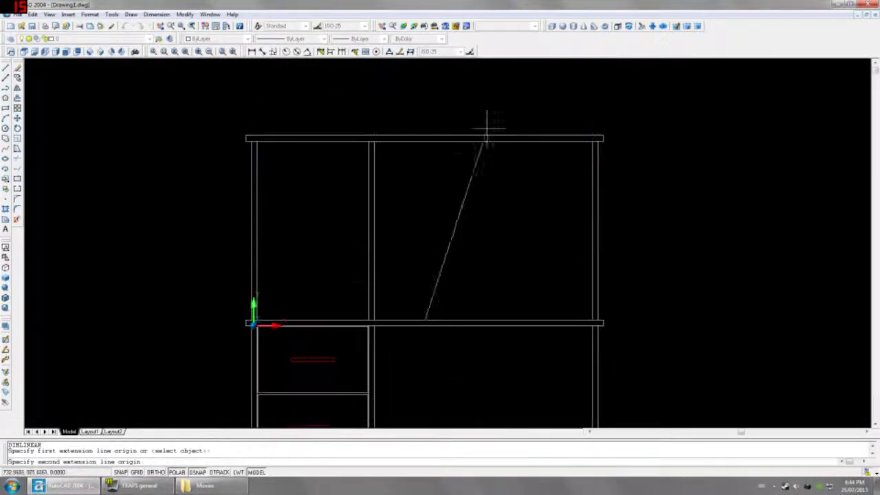
click(471, 139)
scroll(550, 218, up, 3)
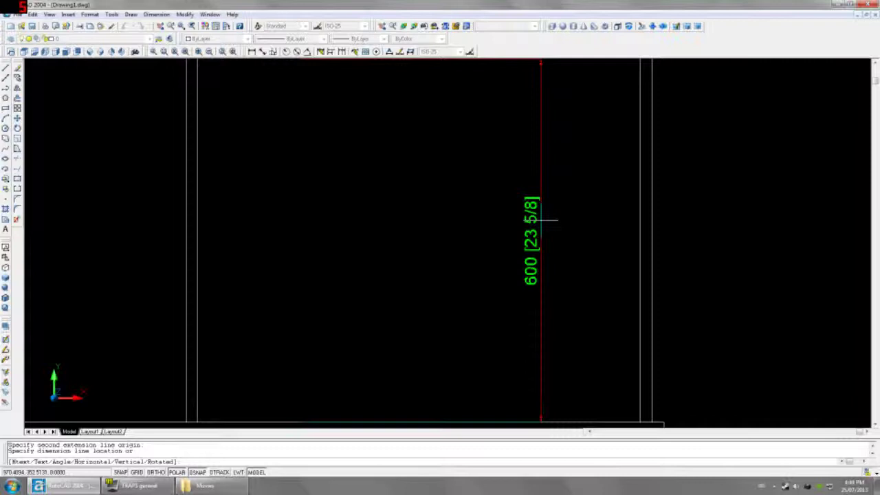
key(Escape)
scroll(243, 124, down, 2)
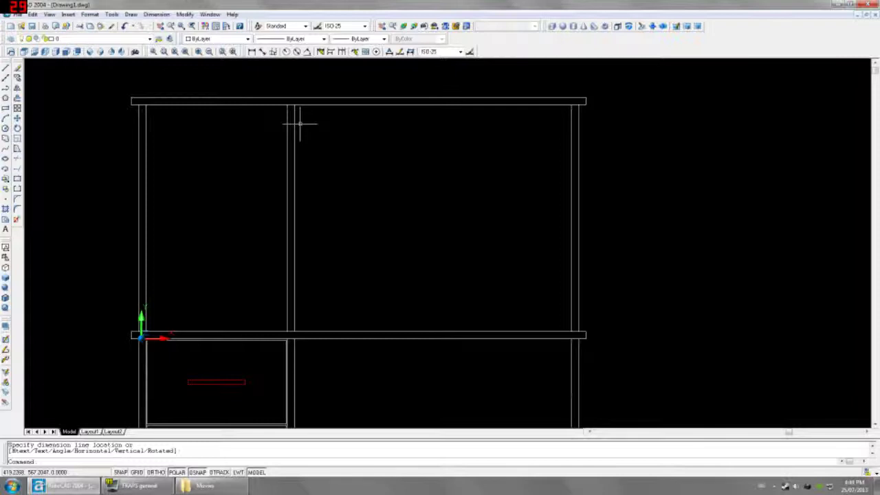
middle_drag(154, 224, 193, 197)
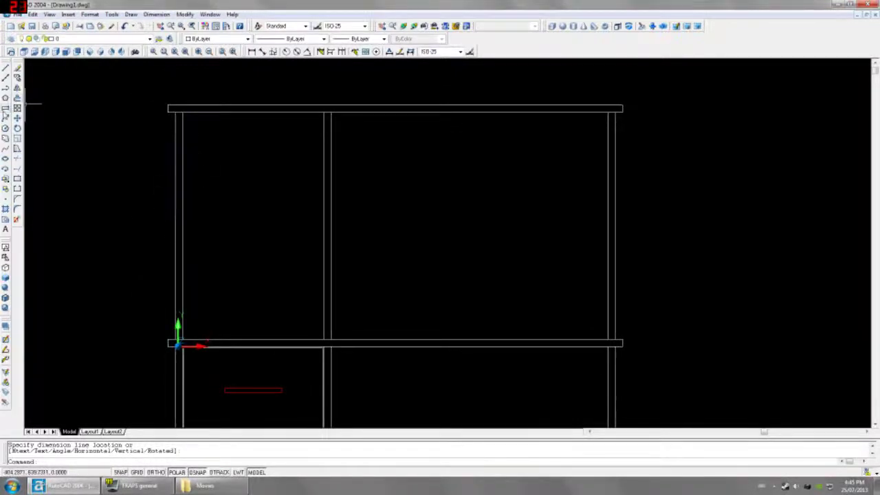
Step: Switch to Bottom then Left view and start a rectangle at the hutch base, then cancel it
click(23, 51)
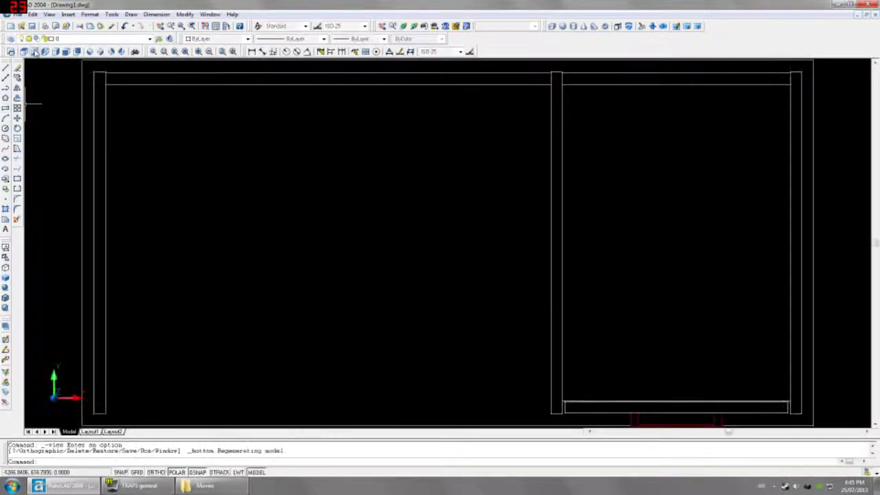
click(45, 52)
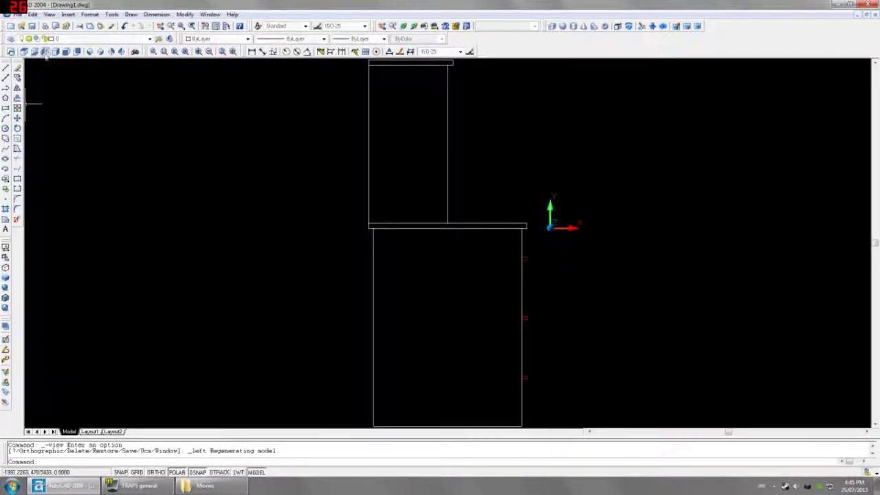
click(6, 108)
scroll(448, 202, up, 2)
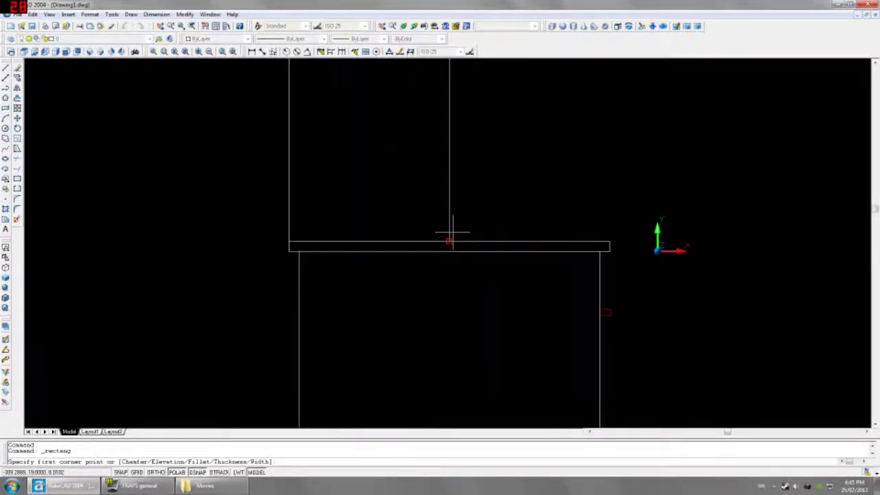
click(289, 241)
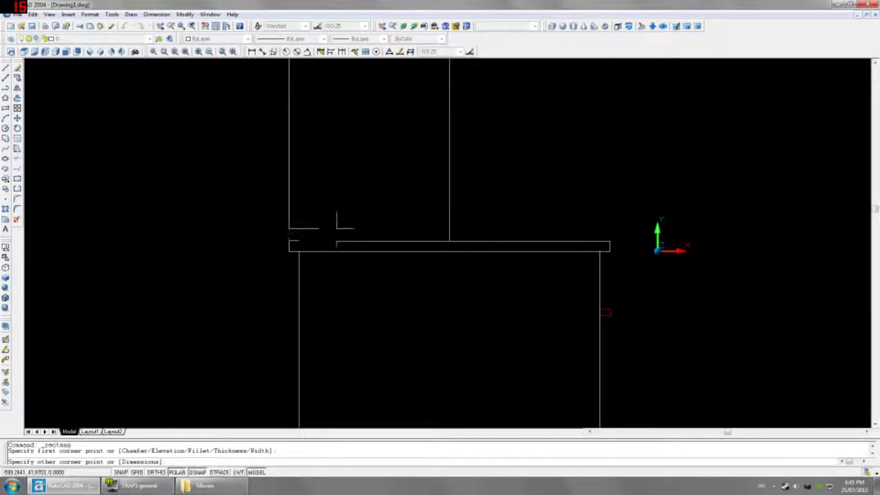
scroll(337, 227, down, 1)
middle_drag(336, 227, 335, 309)
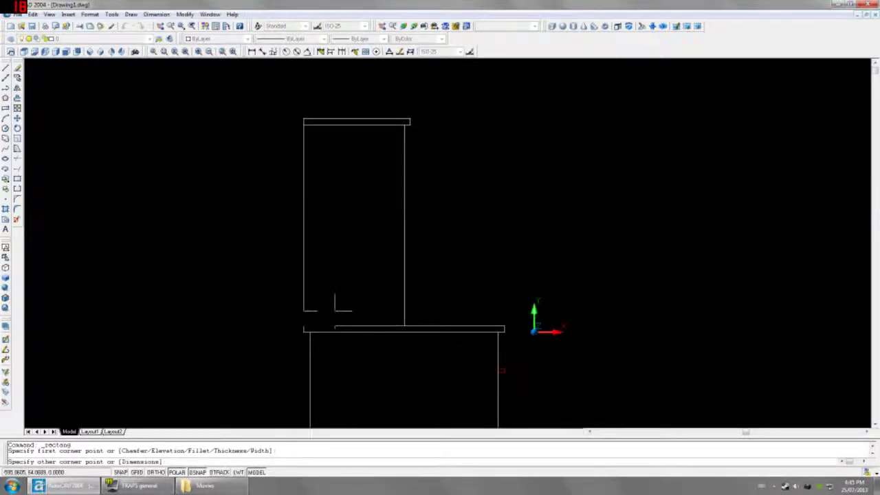
key(Escape)
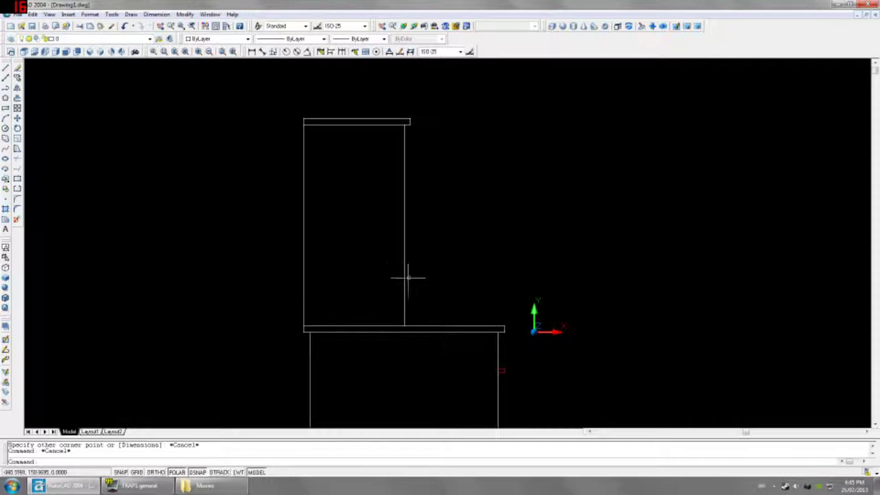
Step: Inspect the hutch side panel and toggle between hidden-line and 2D wireframe display
click(405, 266)
click(384, 274)
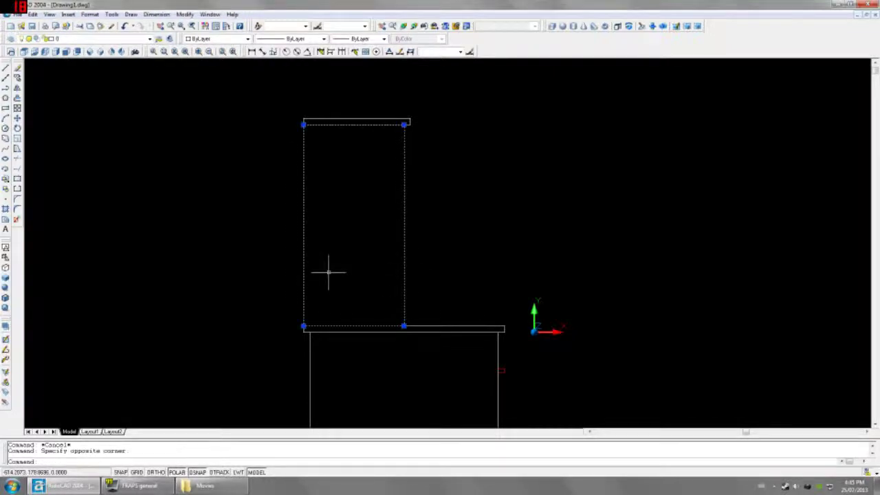
key(Escape)
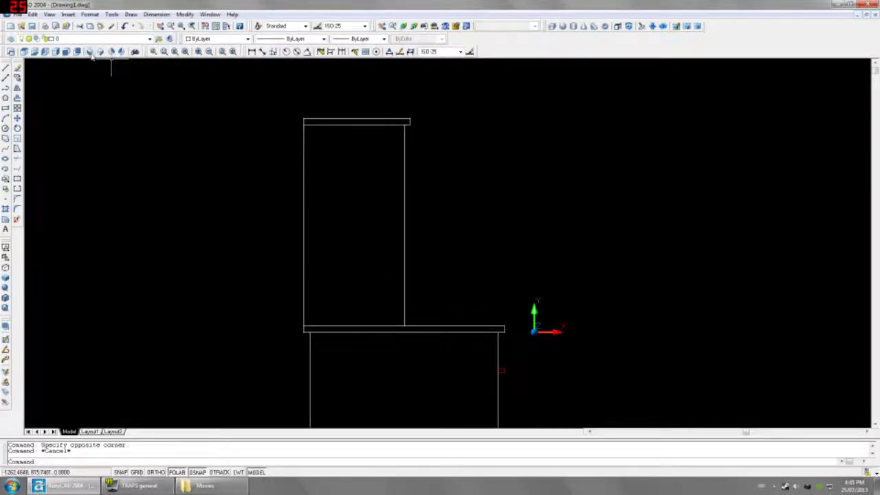
click(90, 53)
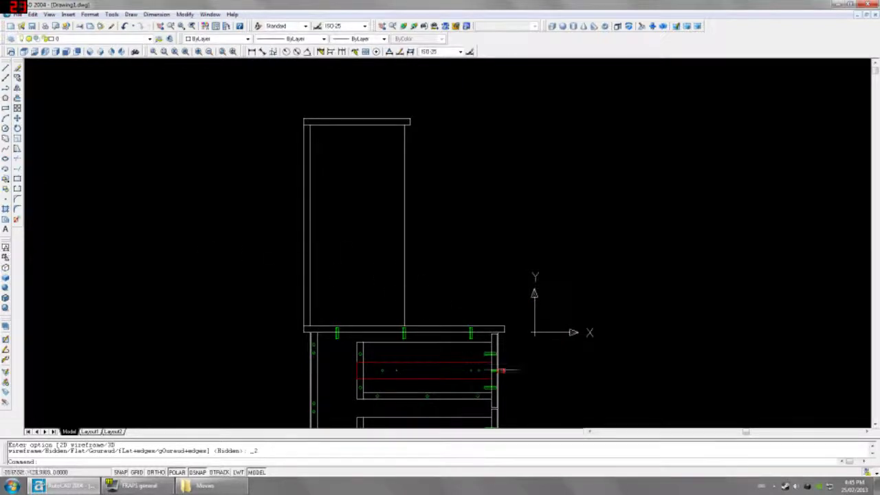
click(6, 267)
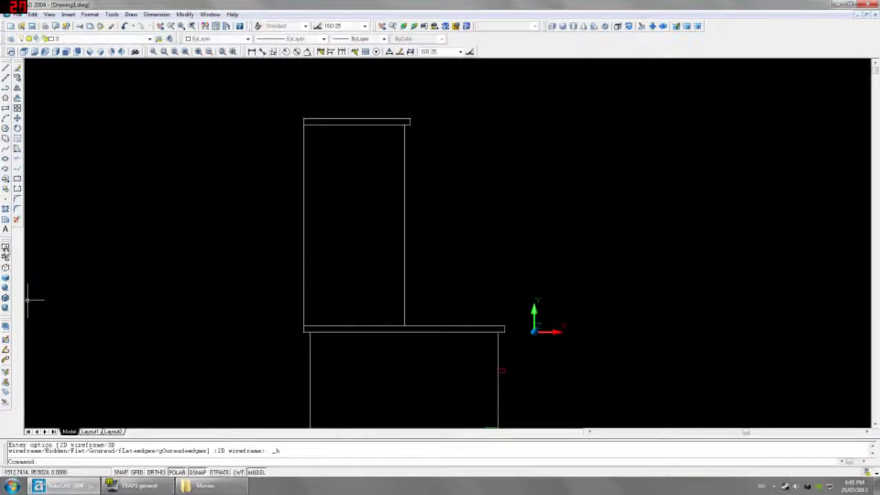
click(5, 246)
click(6, 246)
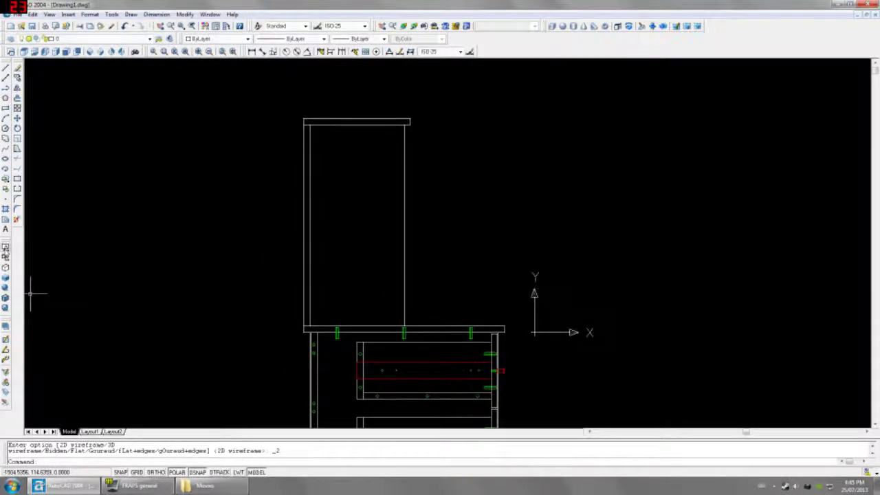
Step: Draw a thin rectangle from the shelf, opposite corner FROM the shelf corner at @-2,15
click(6, 108)
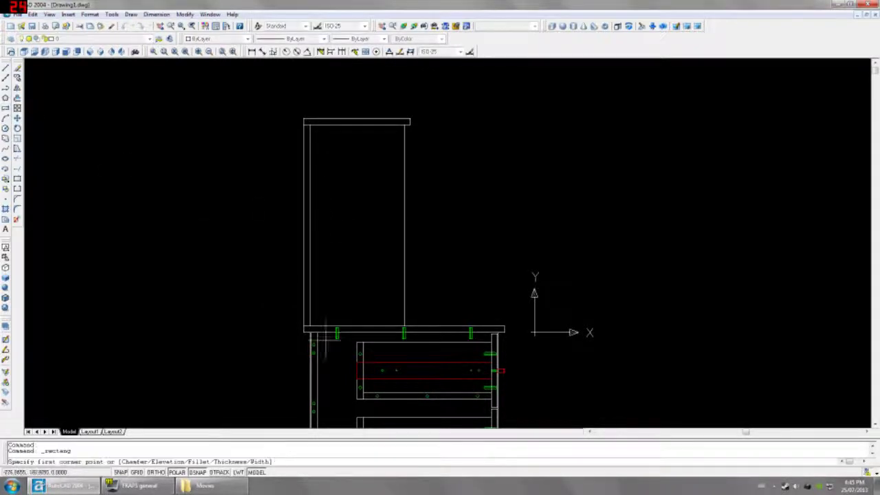
click(310, 324)
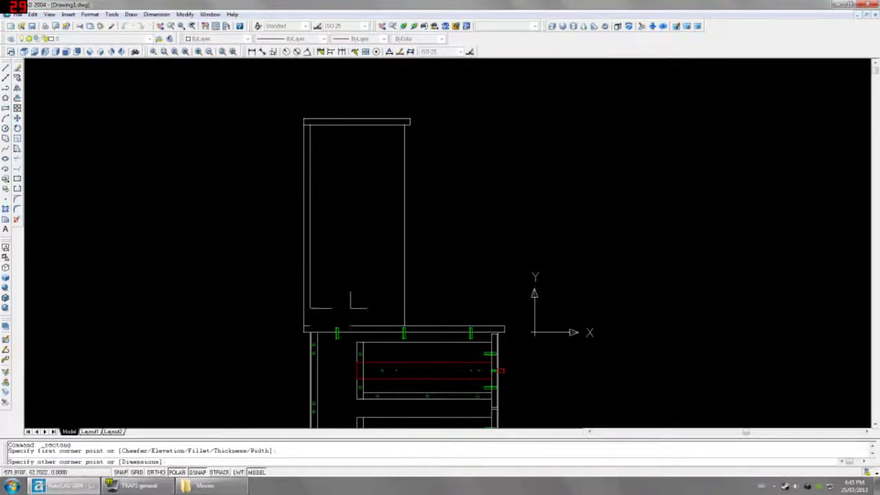
text(FROM)
key(Return)
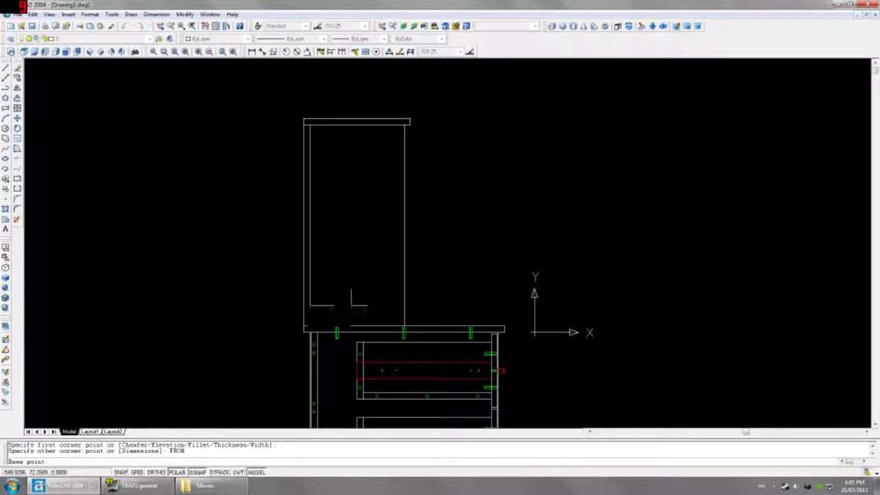
scroll(351, 304, up, 3)
click(457, 350)
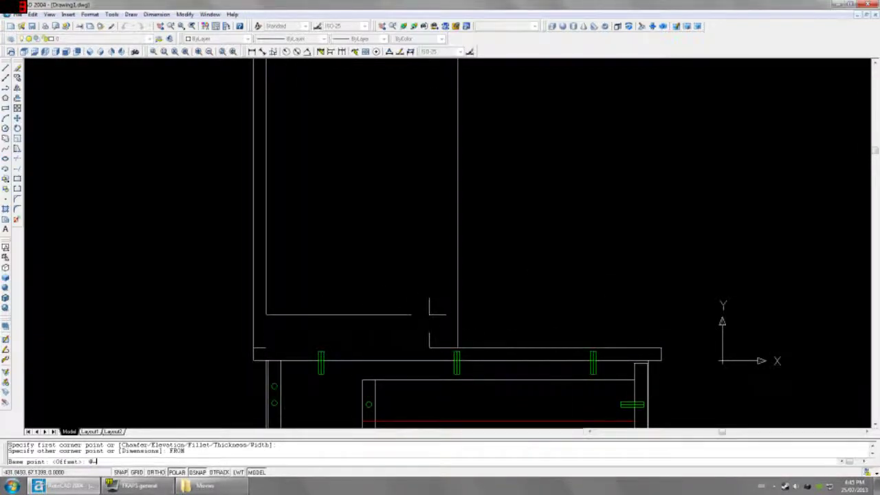
text(@-2,15)
key(Return)
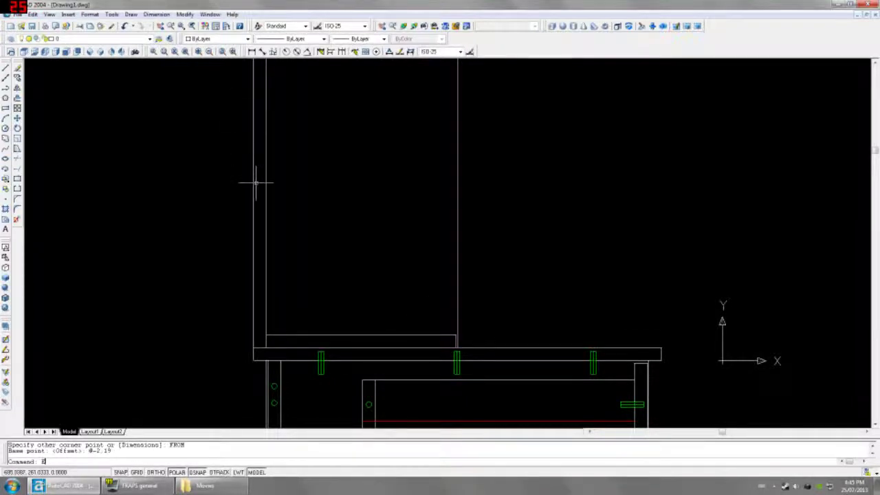
click(232, 52)
Step: Start a linear dimension across the hutch top corners, then cancel it
click(251, 51)
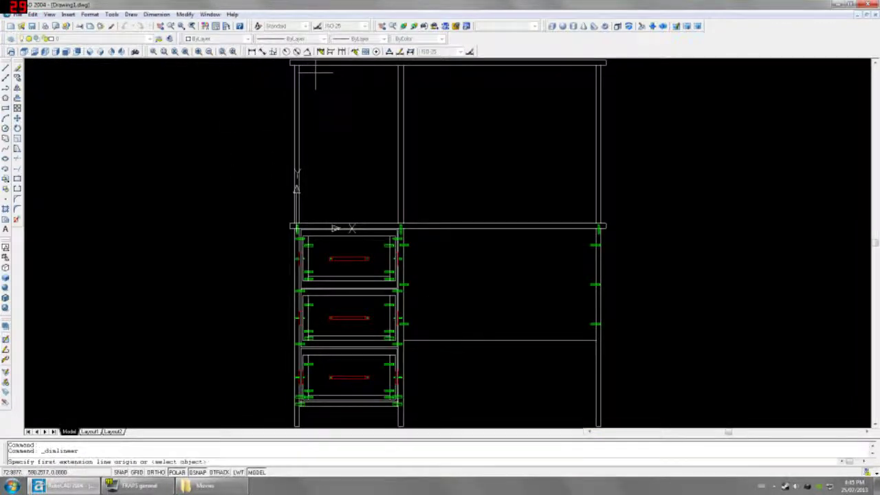
click(299, 66)
click(398, 66)
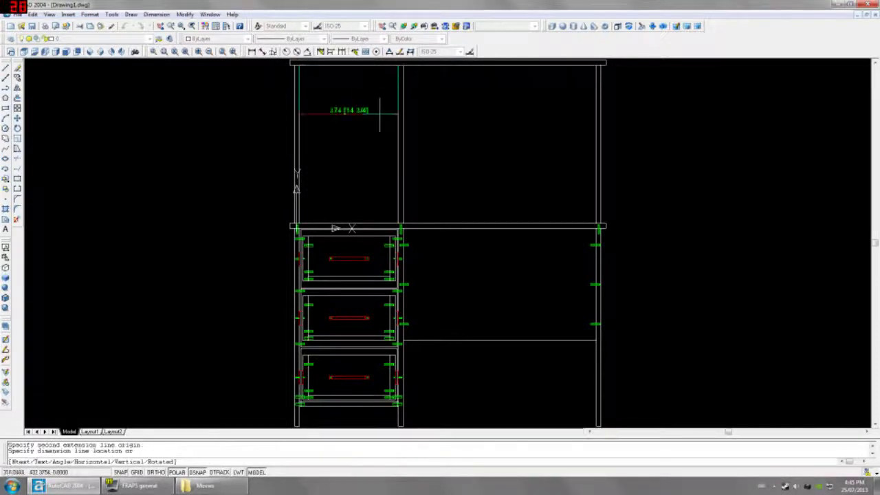
scroll(380, 110, up, 2)
key(Escape)
Step: In Left view, extrude the new panel rectangle 374 units into a solid
click(44, 51)
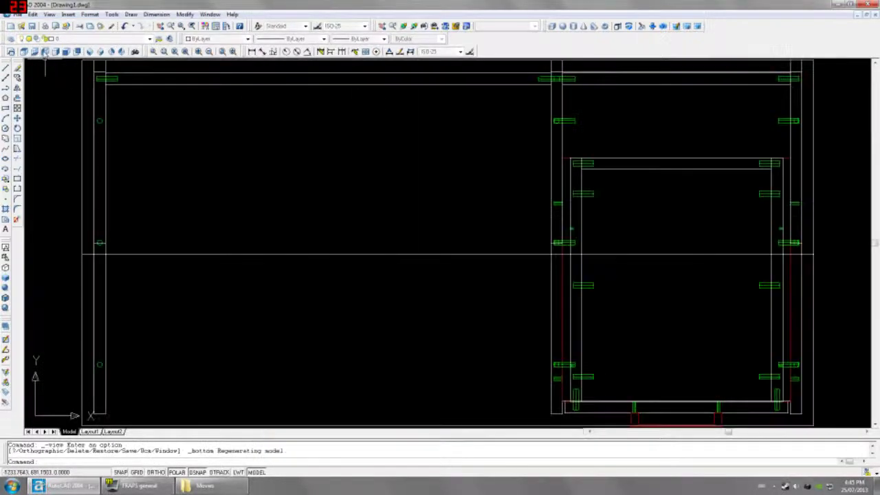
click(45, 51)
text(EXT)
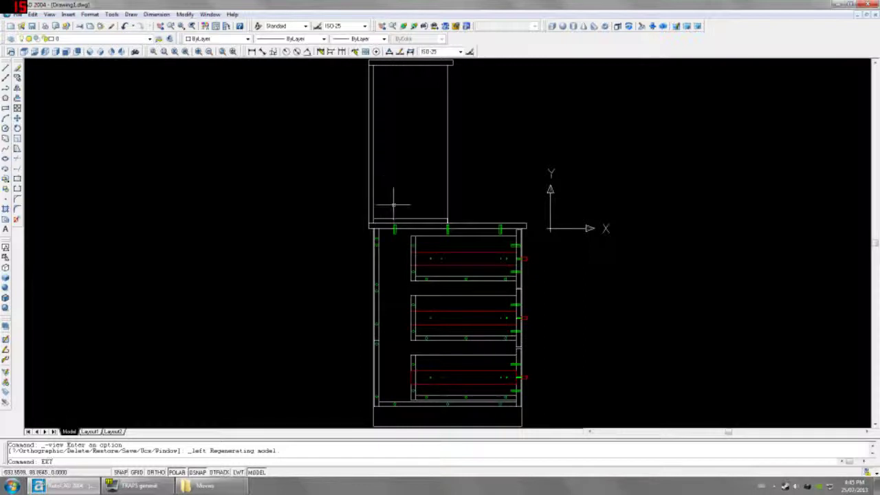
key(Return)
click(402, 199)
key(Return)
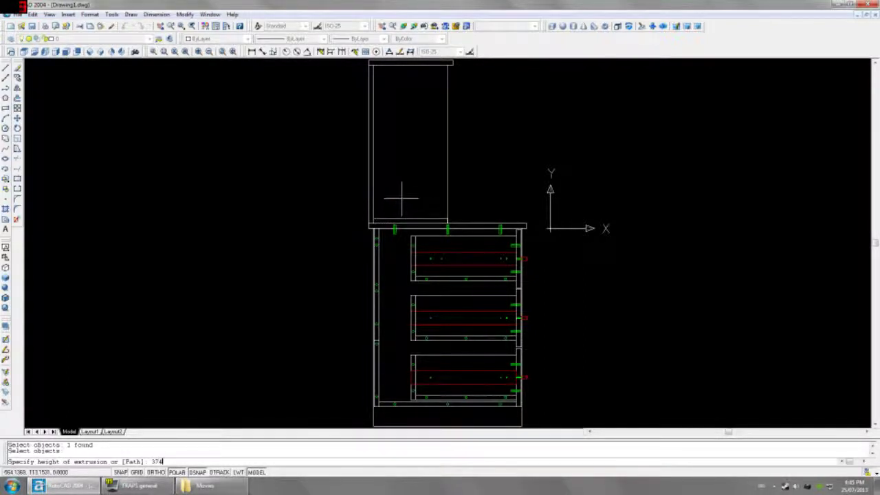
text(374)
key(Return)
key(Return)
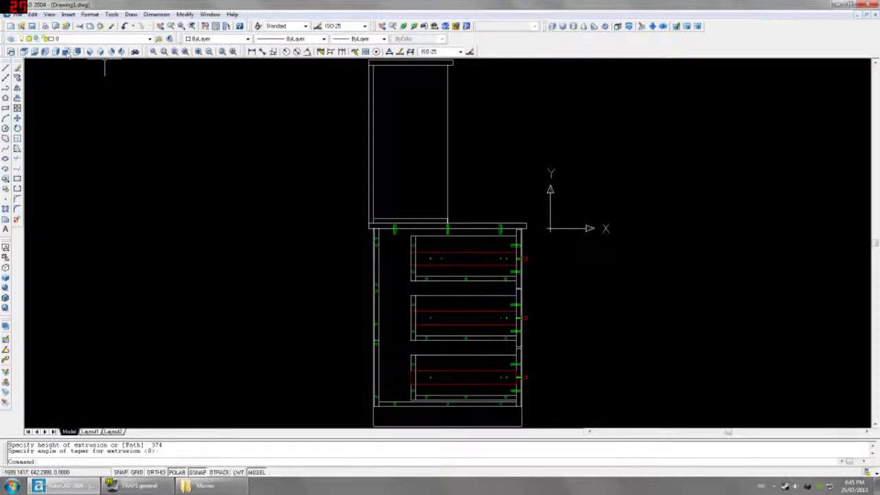
Step: Return to Front view and select the extruded panel for mirroring with MI
click(67, 53)
click(342, 221)
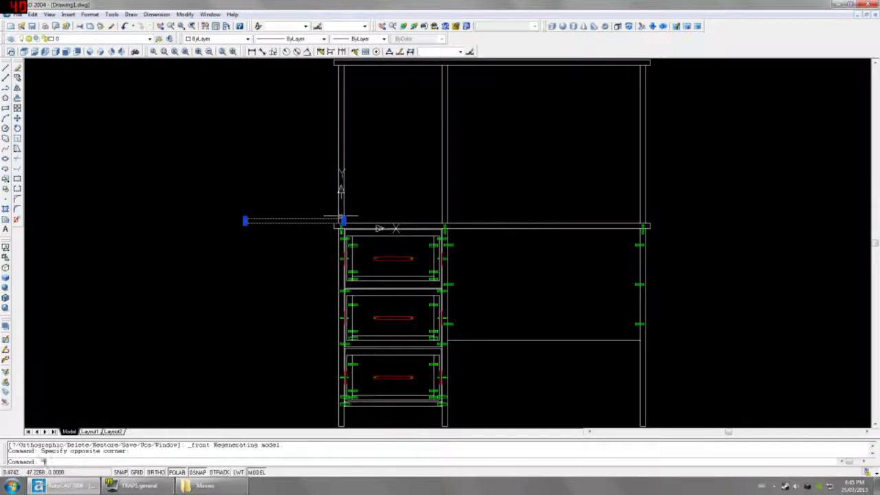
text(MI)
key(Return)
Step: Mirror the panel across a two-point mirror line into the hutch opening
scroll(343, 206, up, 5)
click(313, 212)
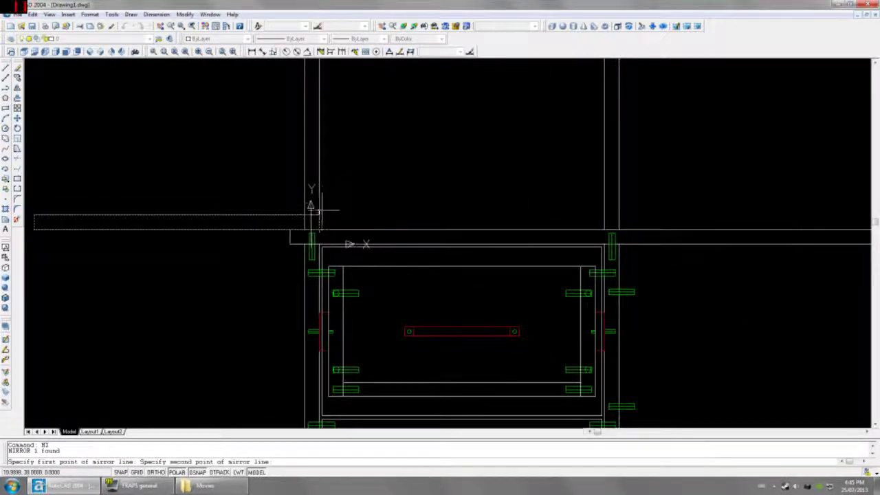
click(307, 198)
key(Return)
Step: Erase the leftover line, then begin a linear measurement from the hutch's inner left side
click(295, 198)
click(226, 240)
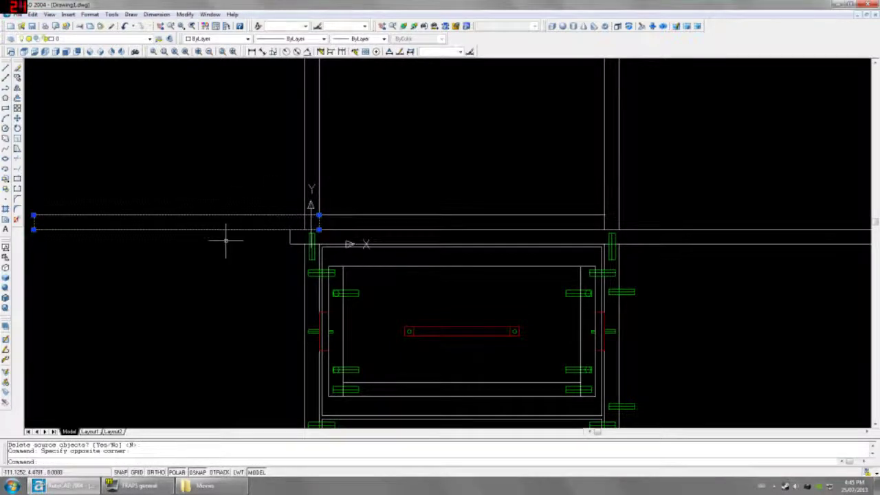
key(Delete)
scroll(477, 257, down, 2)
middle_drag(474, 242, 460, 286)
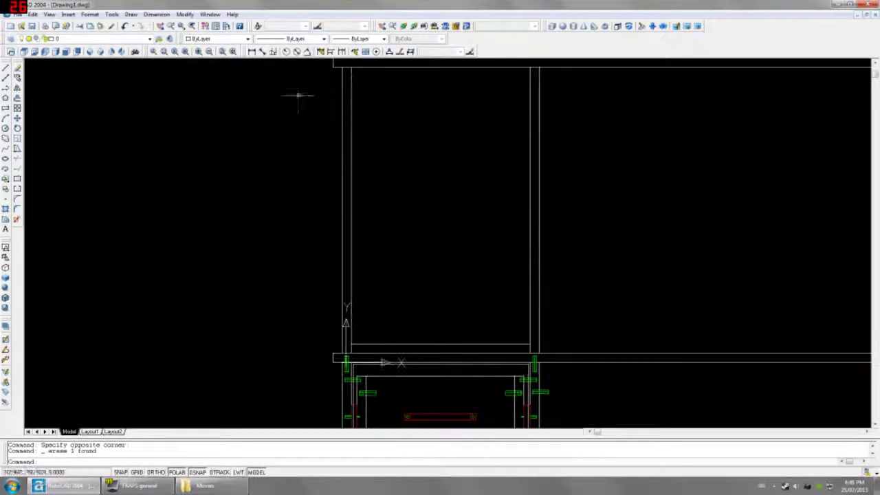
click(252, 52)
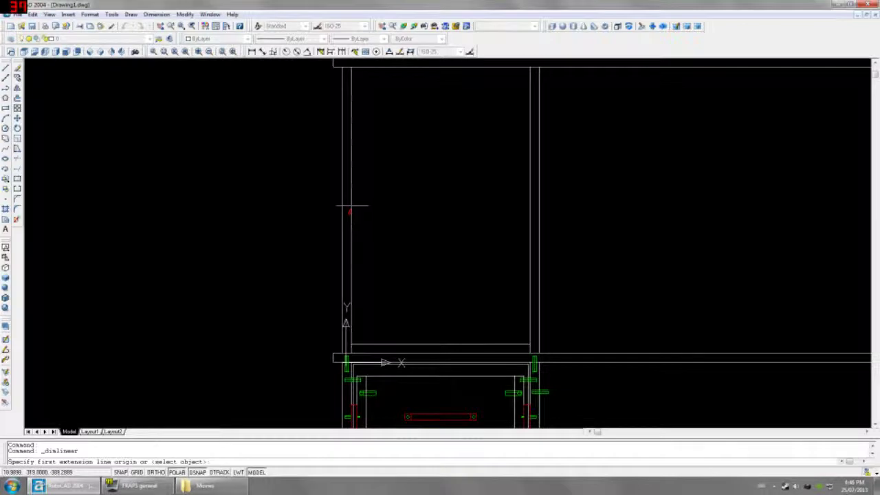
click(351, 212)
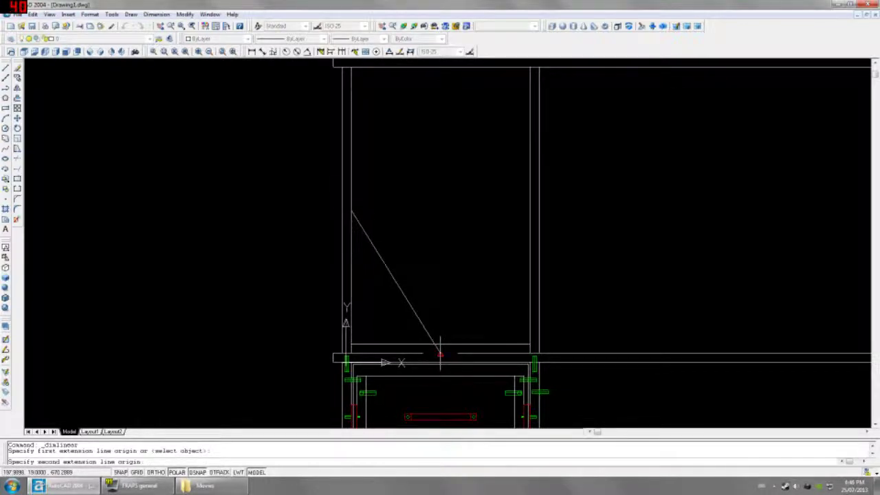
Step: Cancel the pending dimension and move the bottom shelf up 300 units
click(351, 352)
key(Escape)
click(416, 344)
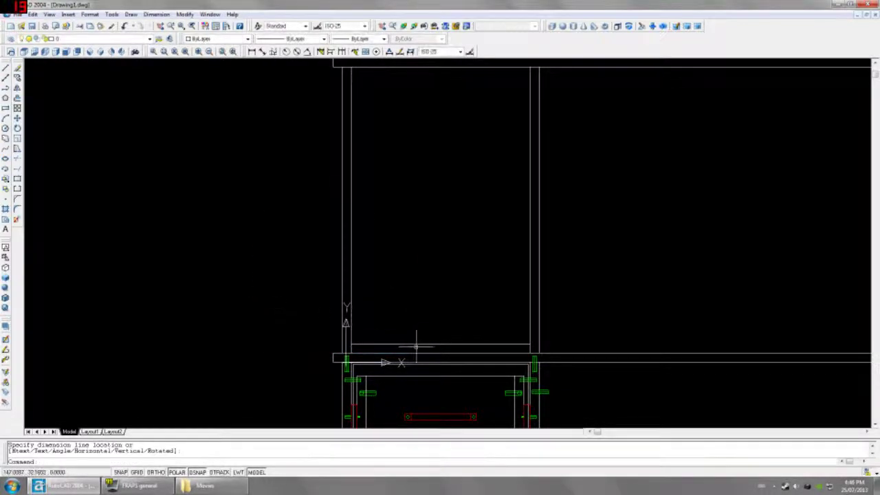
text(m)
key(Return)
click(437, 300)
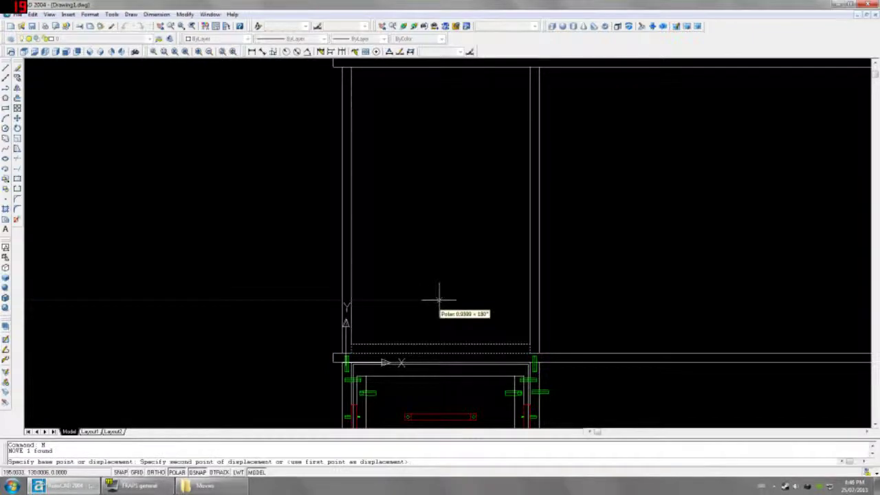
text(@0,300)
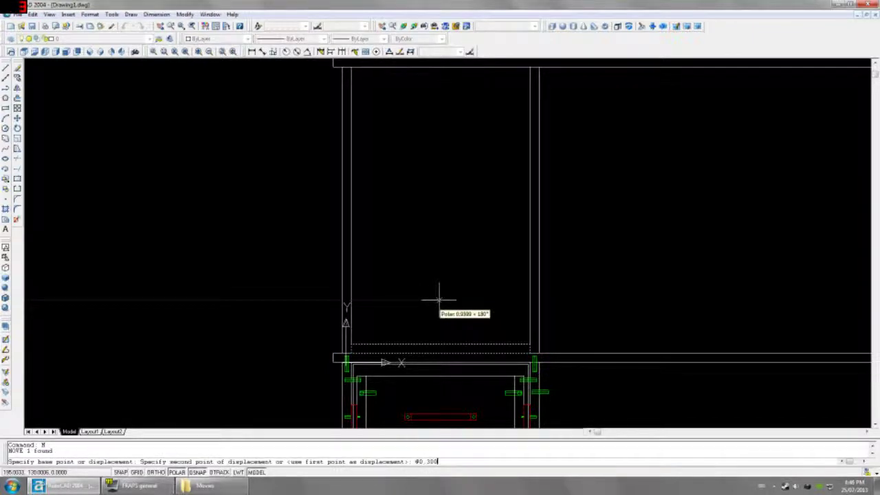
key(Return)
Step: Move the shelf back down 100 units so it sits 200 above the hutch bottom
click(416, 164)
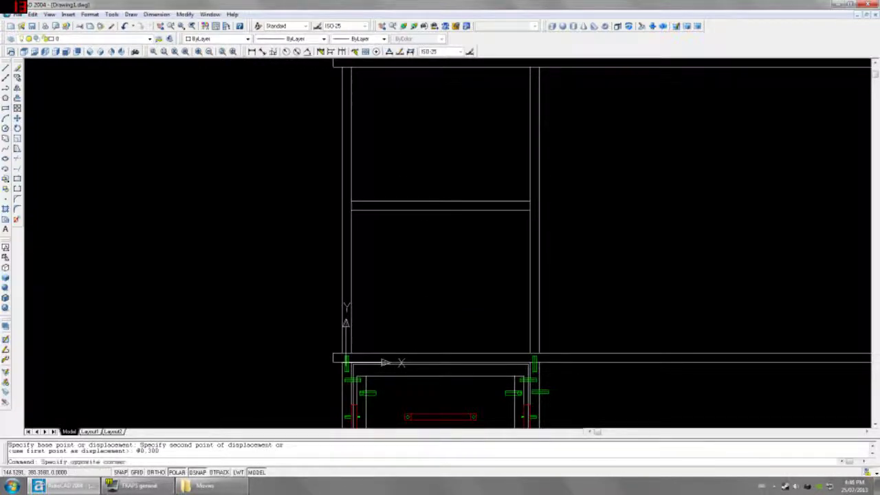
click(415, 218)
text(m)
key(Return)
click(440, 251)
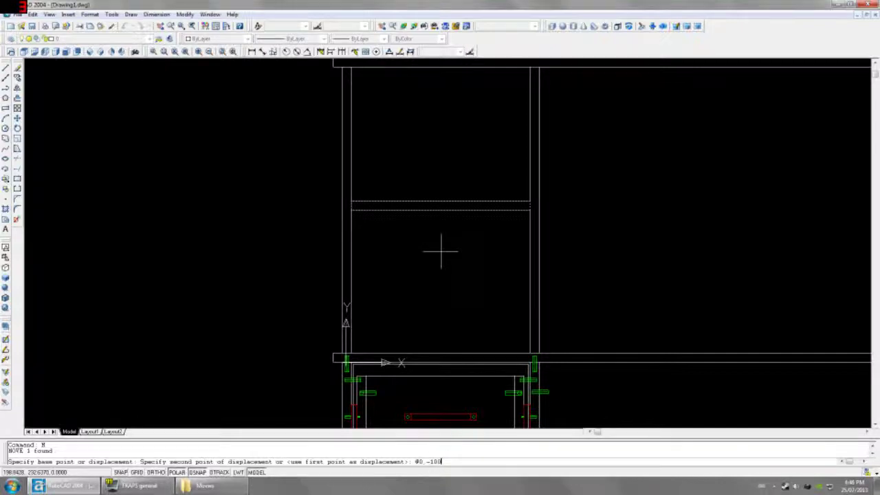
key(Return)
Step: Copy the shelf 200 units higher with COPY @0,200 to form the second shelf
click(435, 249)
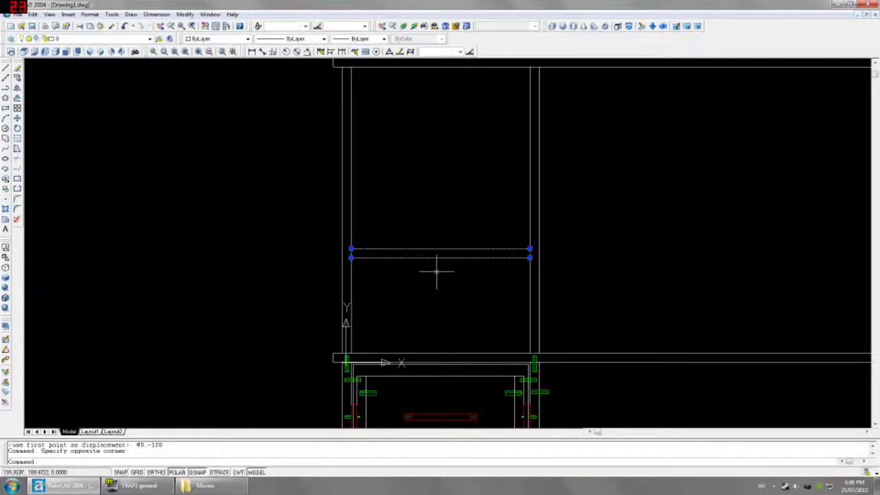
text(co)
key(Return)
click(435, 300)
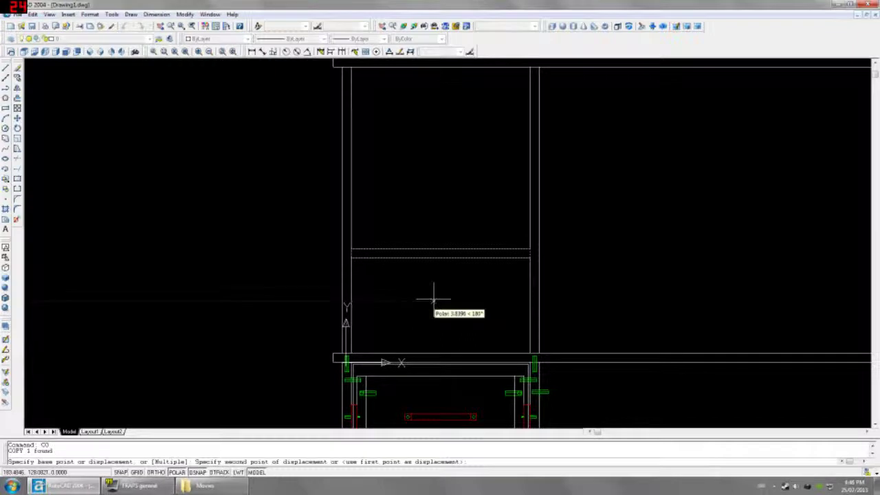
text(@0,200)
key(Return)
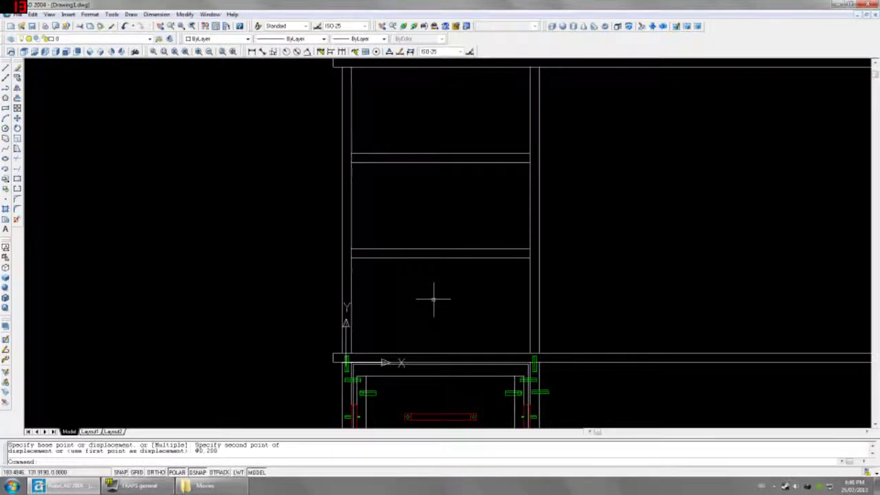
click(252, 51)
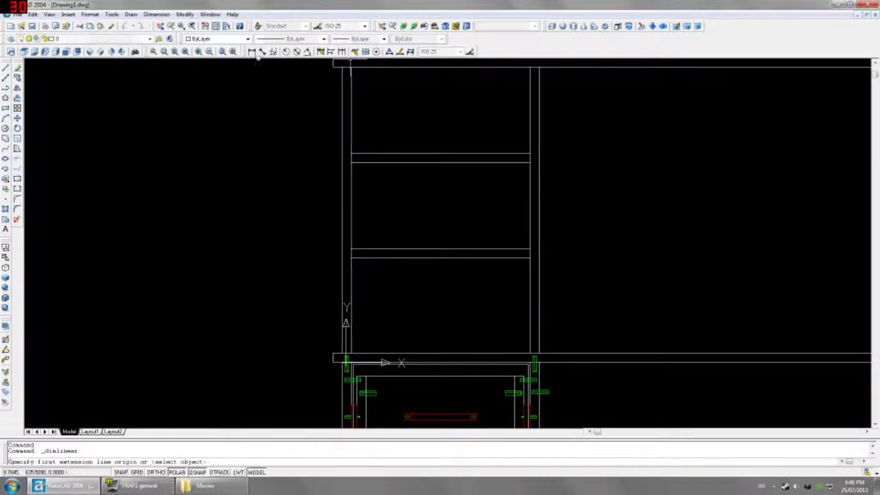
Step: Add vertical linear dimensions to the top, middle and bottom compartments, reading 181, 181 and 200
click(439, 154)
click(440, 66)
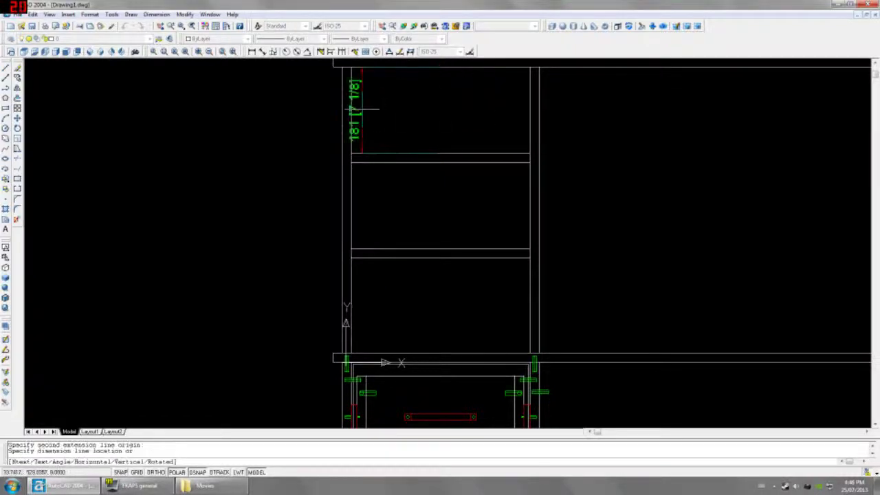
click(377, 110)
key(Return)
click(440, 163)
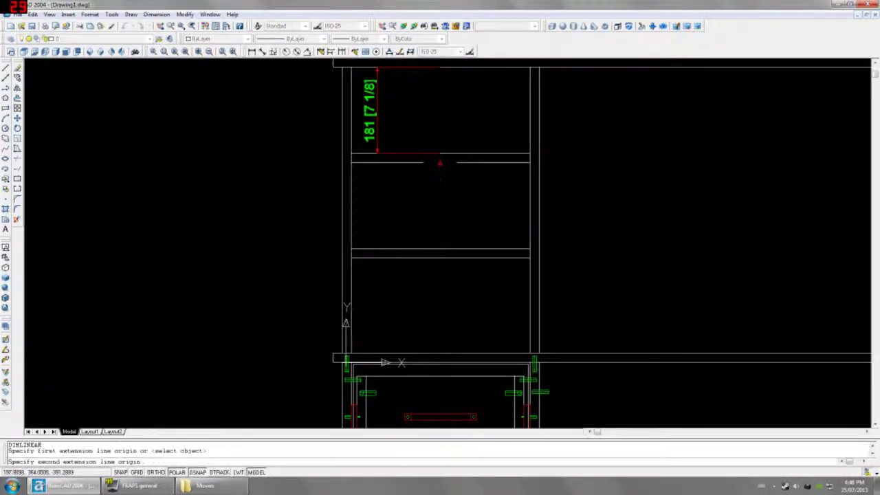
click(438, 248)
click(424, 247)
key(Return)
click(440, 257)
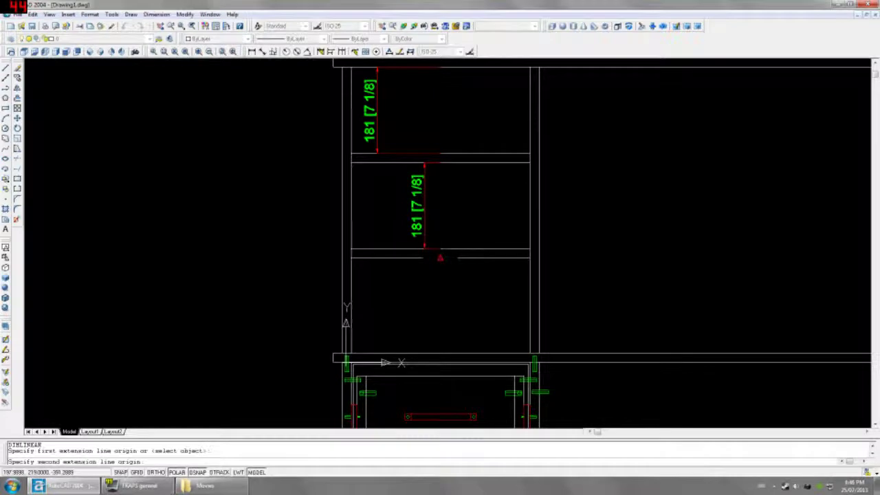
click(440, 353)
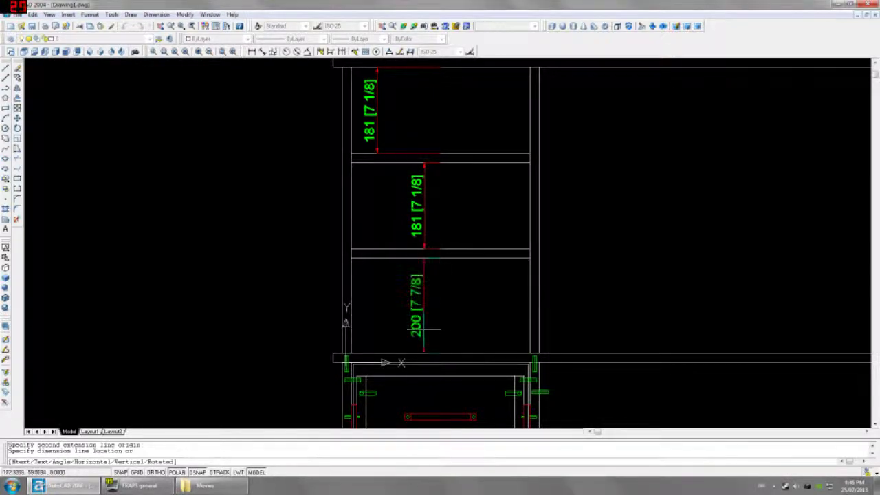
click(423, 330)
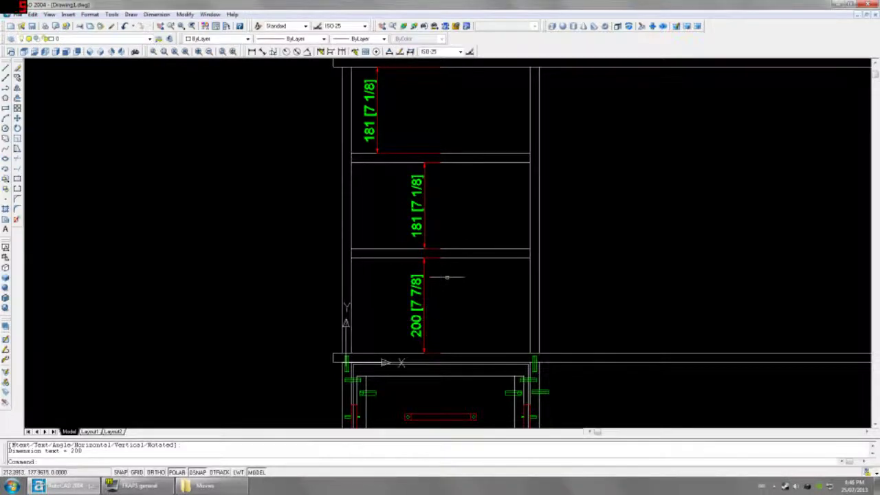
click(475, 249)
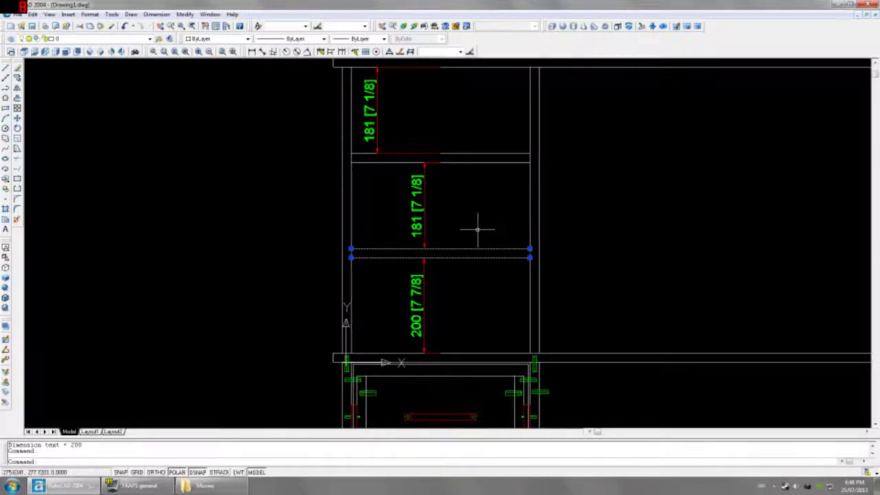
Step: Try moving the middle shelf 10 units down, then undo that move
key(Return)
click(480, 229)
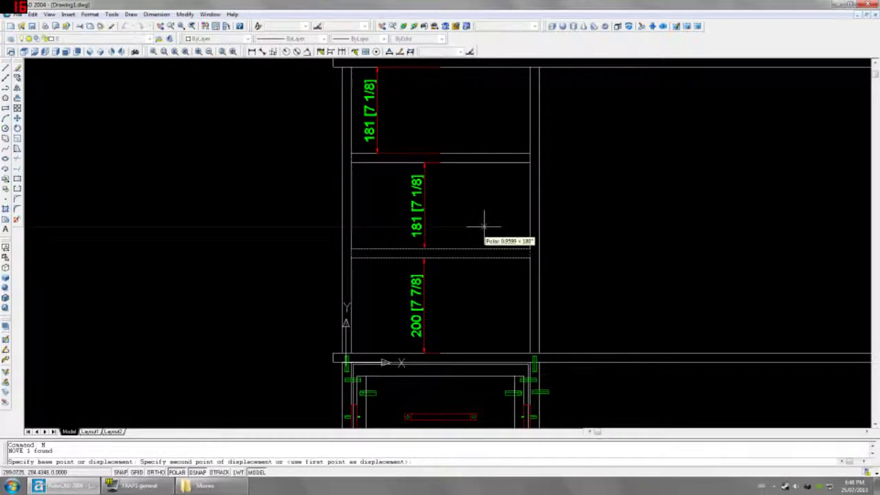
text(8)
key(Return)
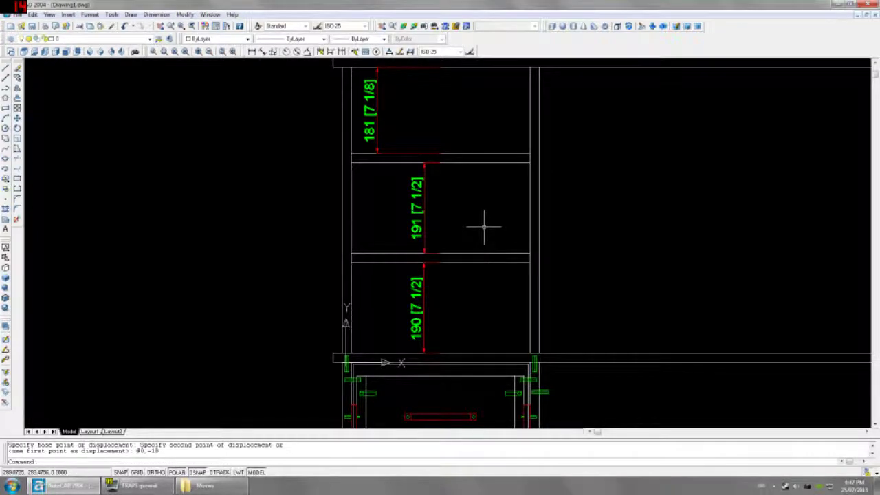
key(ctrl+z)
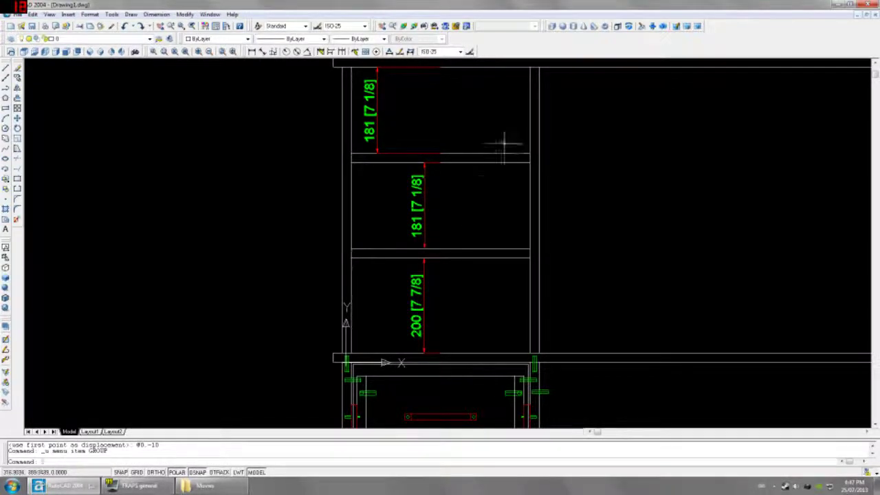
Step: Move both shelves 5 units down with MOVE @0,-5
click(507, 142)
click(488, 220)
text(m)
key(Return)
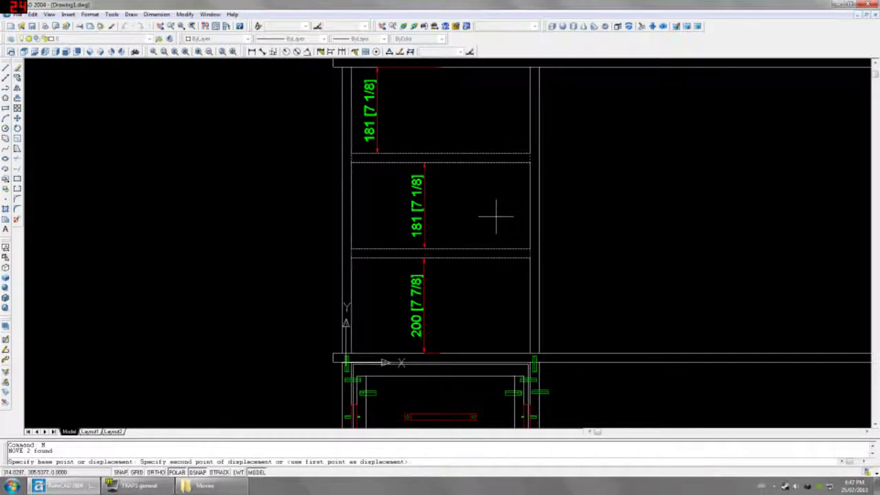
text(@0,-5)
key(Return)
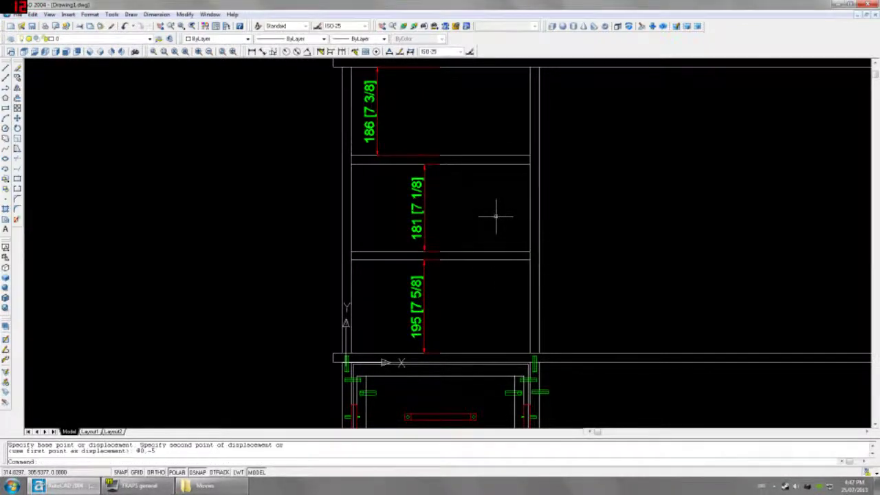
Step: Lower the bottom shelf another 5 units so the openings read 186, 186 and 190
click(495, 234)
click(480, 284)
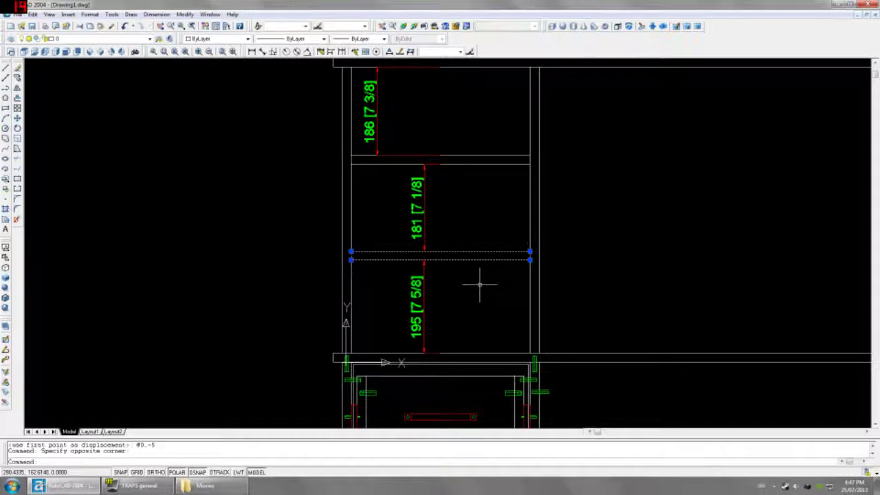
text(m)
key(Return)
click(488, 282)
text(@0,-)
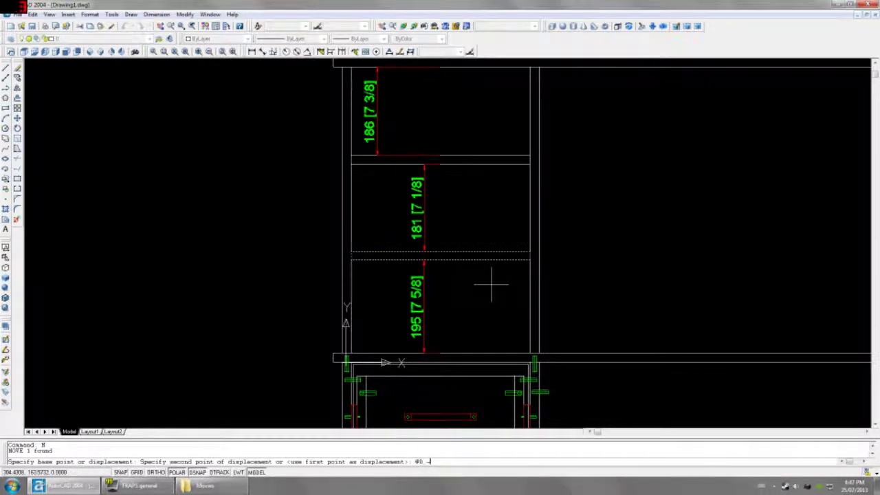
text(5)
key(Return)
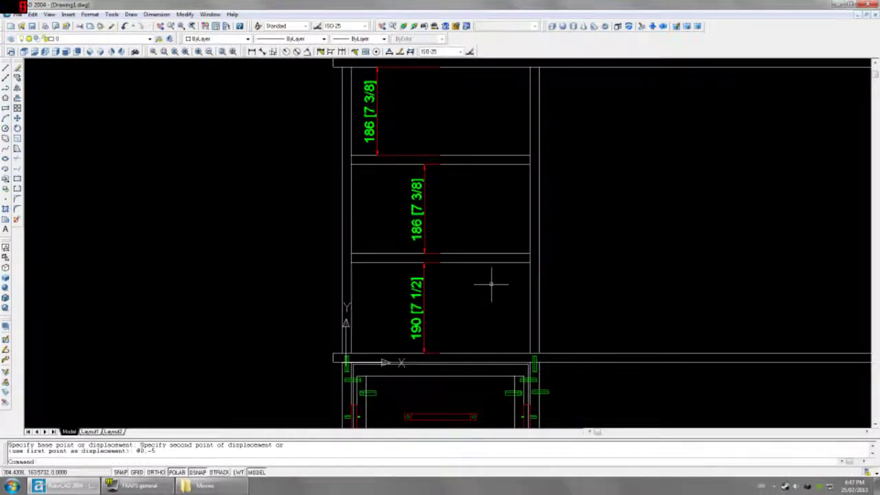
click(417, 318)
click(415, 223)
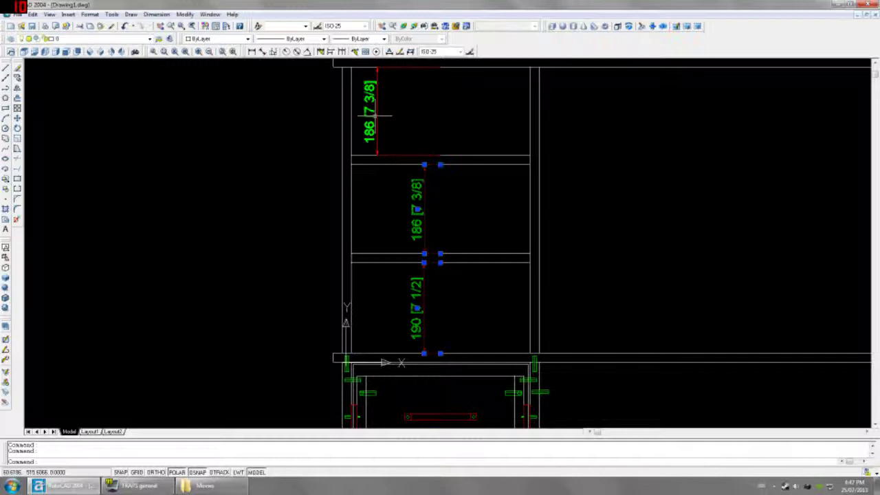
click(376, 115)
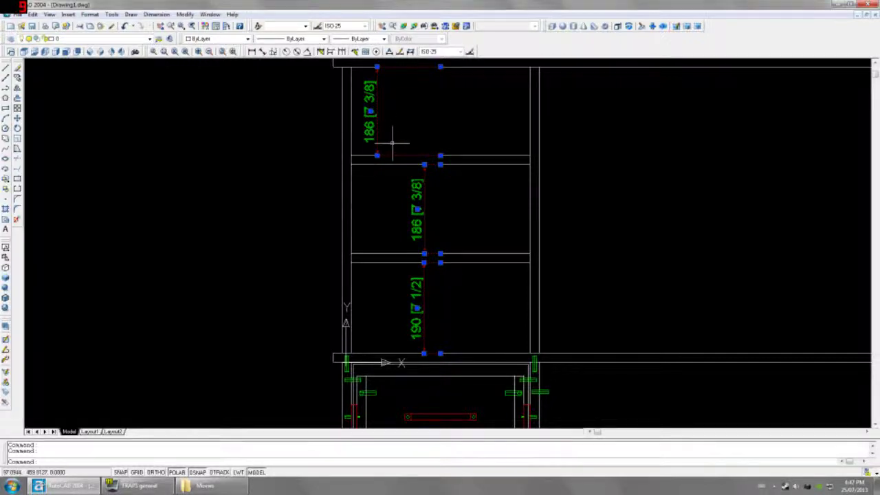
Step: Delete the three shelf dimensions and move both shelves 1 unit down
key(Delete)
click(475, 126)
click(452, 290)
text(m)
key(Return)
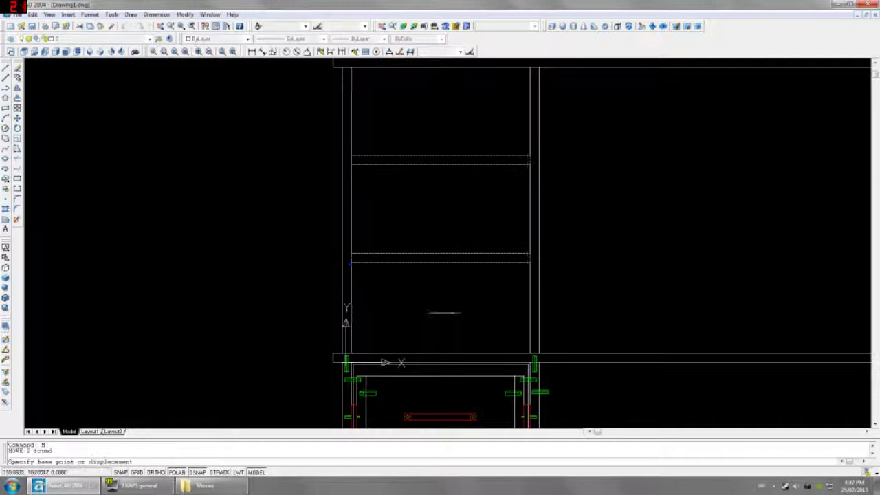
click(451, 312)
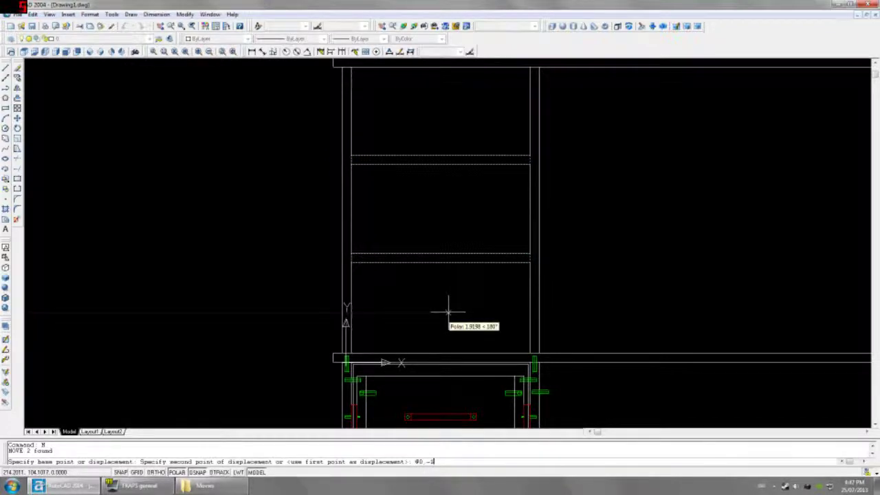
text(@0,-1)
key(Return)
Step: Move the lower shelf back up 1 unit with MOVE @0,1
click(450, 310)
click(455, 224)
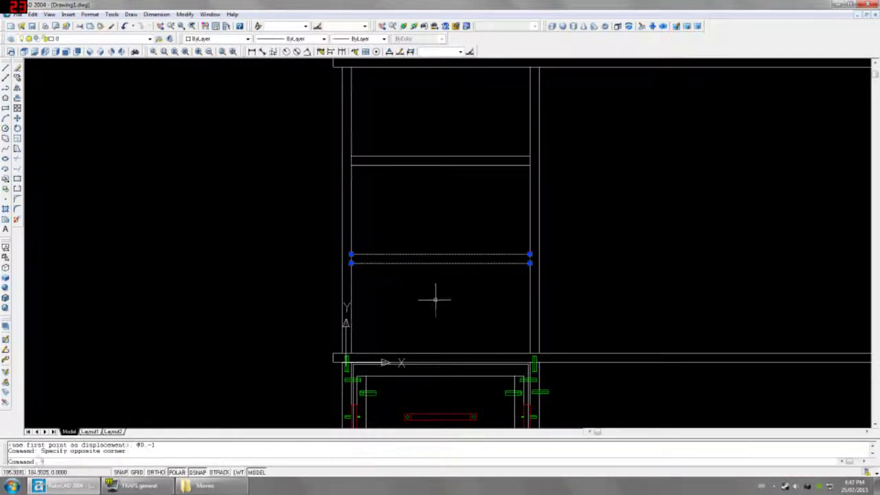
text(m)
key(Return)
click(453, 298)
text(@)
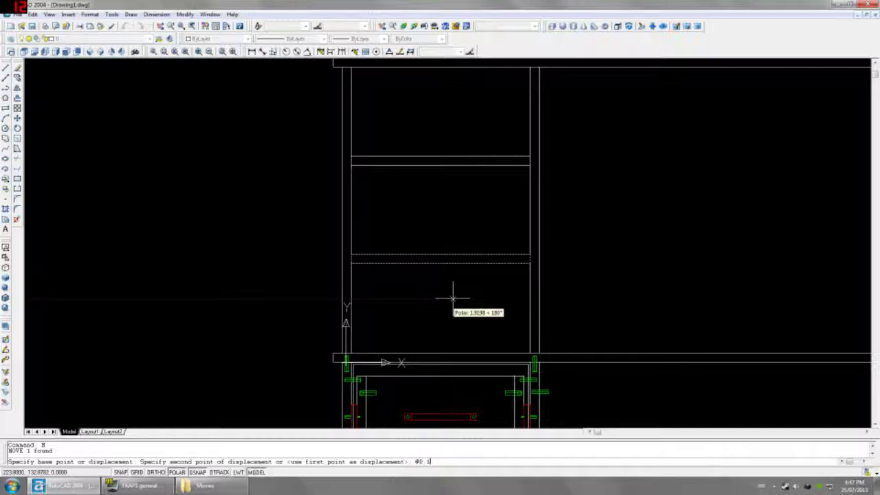
text(0,1)
key(Return)
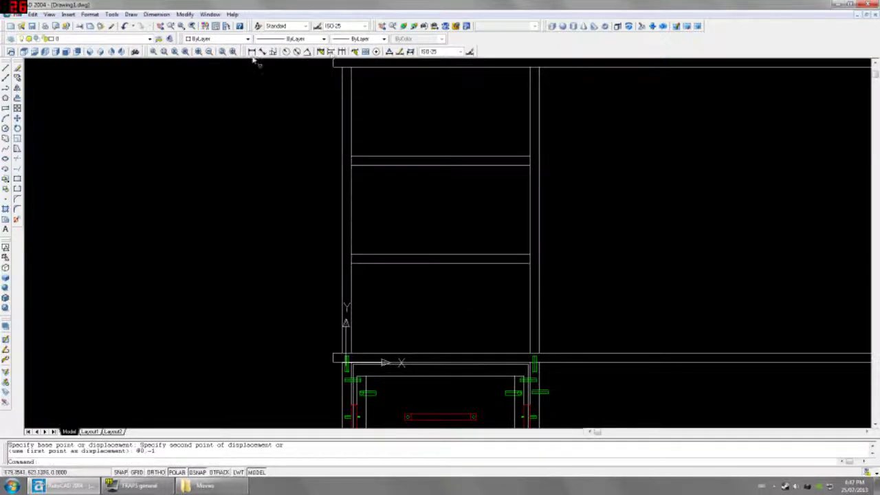
Step: Check the spacing with linear dimensions: 188 bottom, 187 middle, and the top compartment
click(251, 51)
click(440, 352)
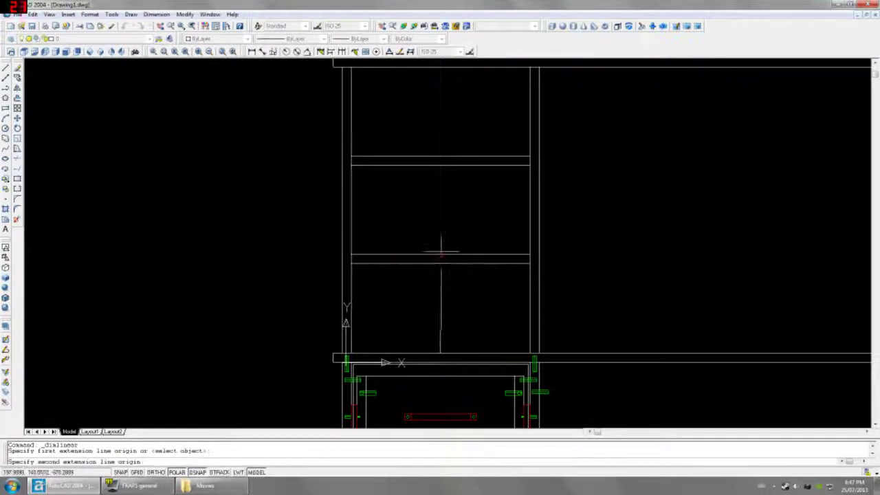
click(439, 263)
click(406, 302)
key(Return)
click(440, 255)
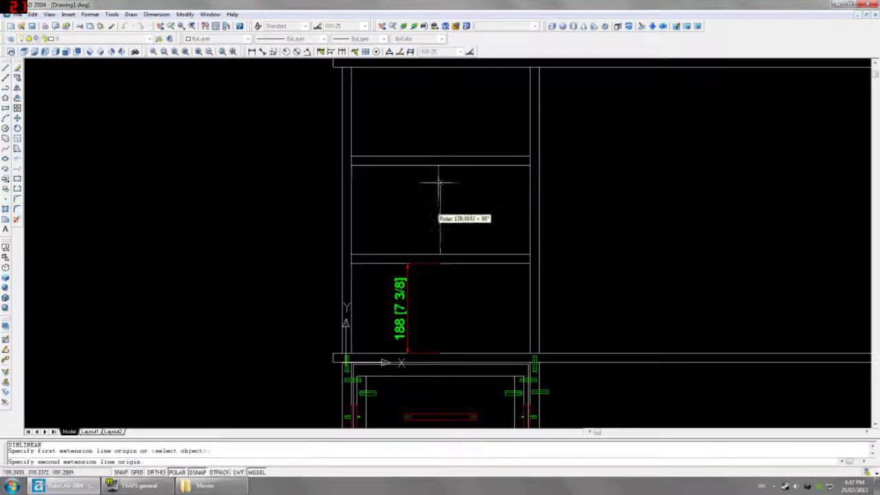
click(439, 165)
click(421, 206)
key(Return)
click(439, 157)
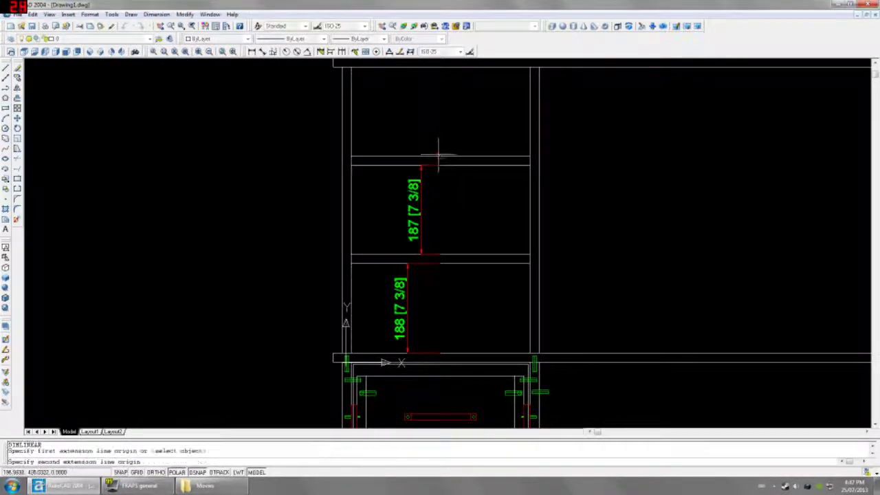
click(440, 67)
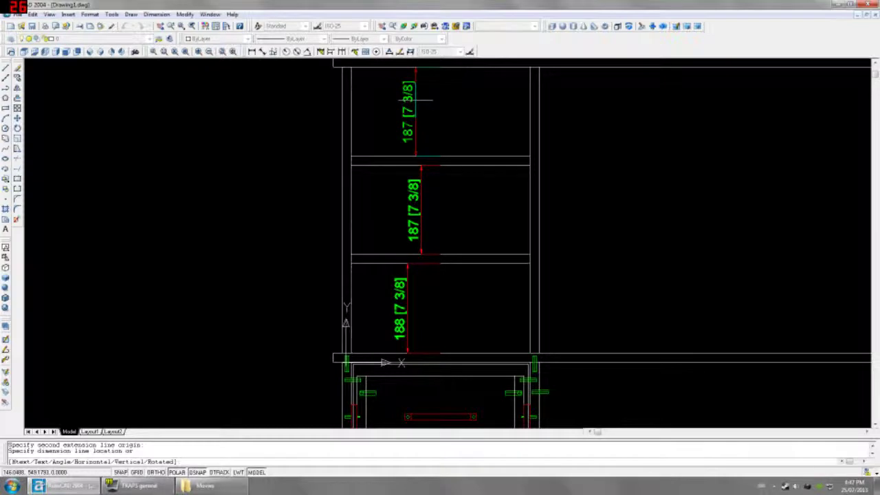
key(Escape)
Step: Erase the 188 and 187 check dimensions
click(437, 168)
click(398, 310)
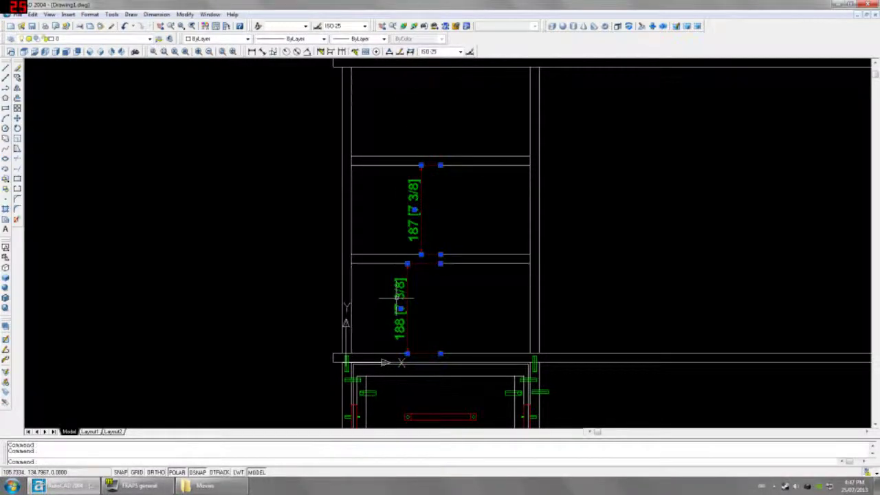
key(Delete)
scroll(391, 255, up, 3)
scroll(391, 255, down, 5)
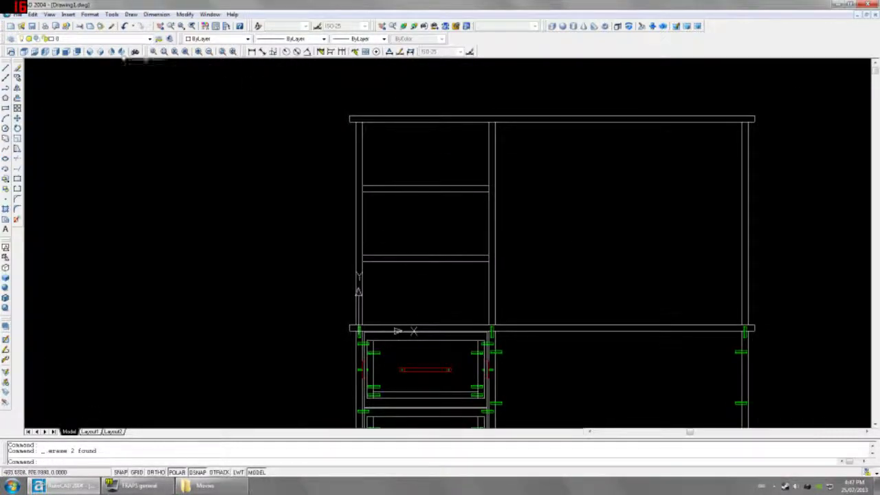
Step: Show the desk in SW Isometric with hidden lines removed, then return to 2D Wireframe
click(94, 55)
scroll(383, 203, up, 2)
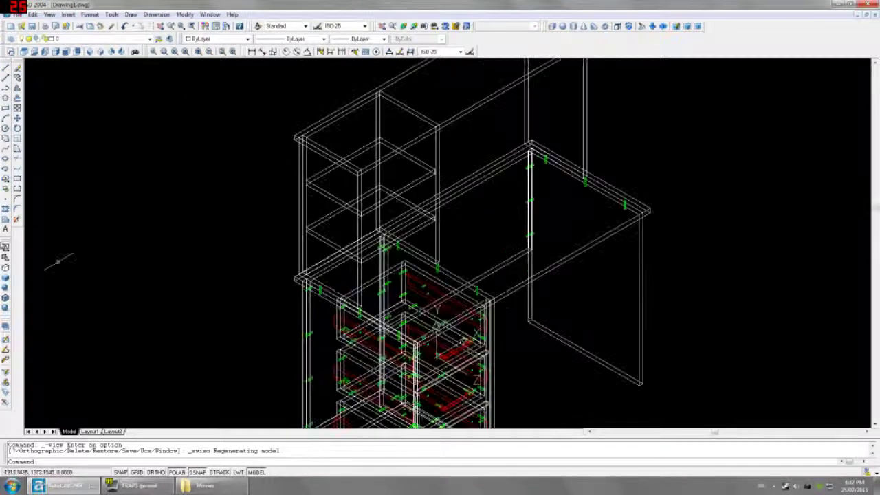
click(6, 266)
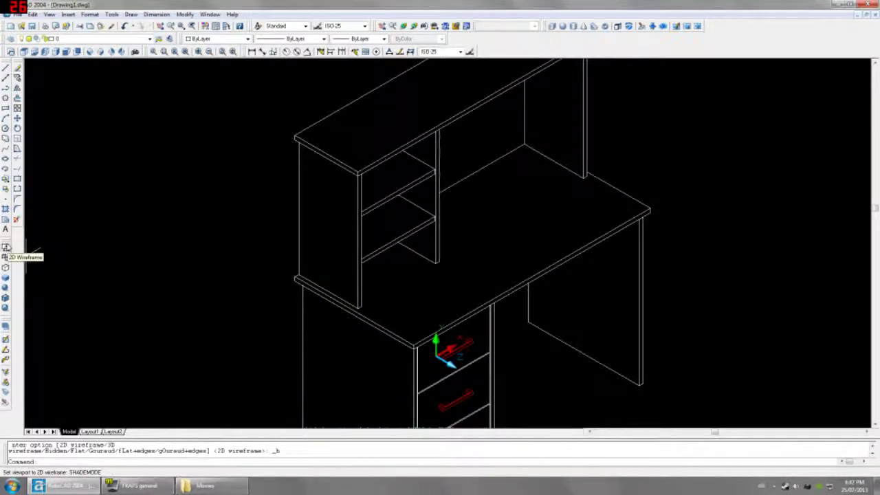
click(6, 247)
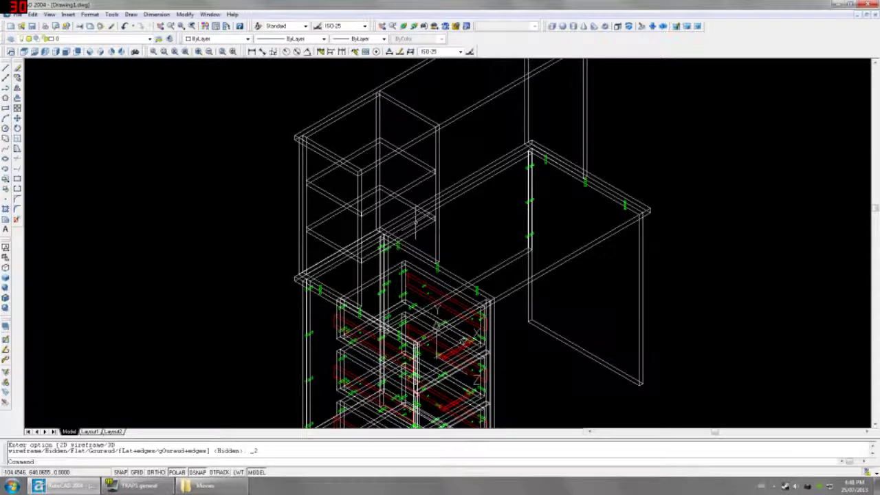
Step: Switch to Front view and cancel a started shelf dimension without placing it
click(67, 51)
click(252, 52)
key(Return)
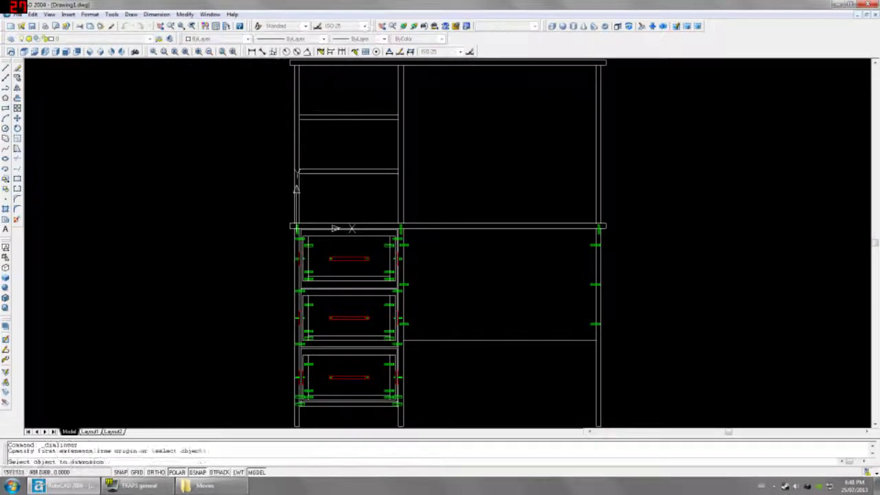
click(338, 117)
scroll(338, 117, up, 4)
scroll(338, 114, down, 2)
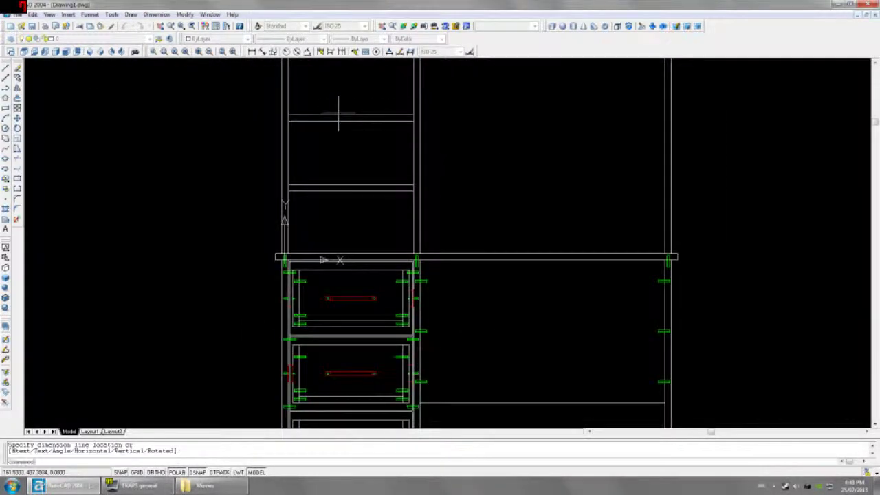
key(Escape)
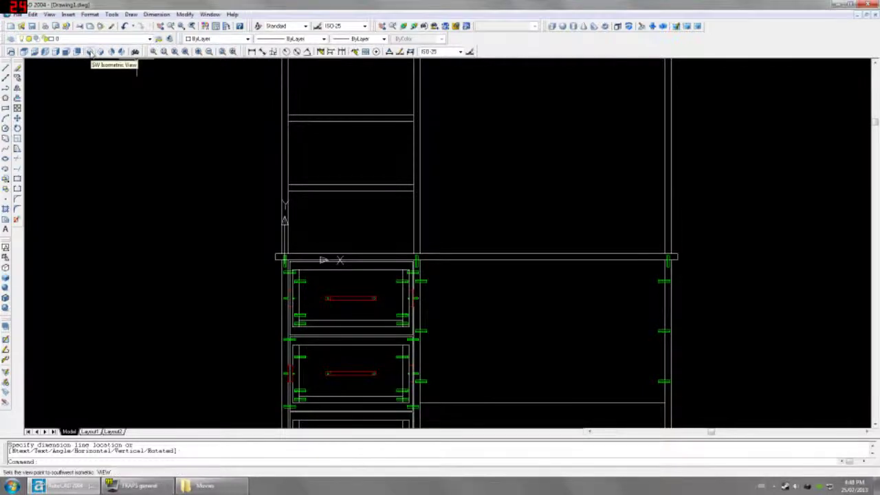
Step: Make 1-DRILLING the current layer and show the desk in Left view
click(149, 39)
click(75, 60)
scroll(324, 165, down, 2)
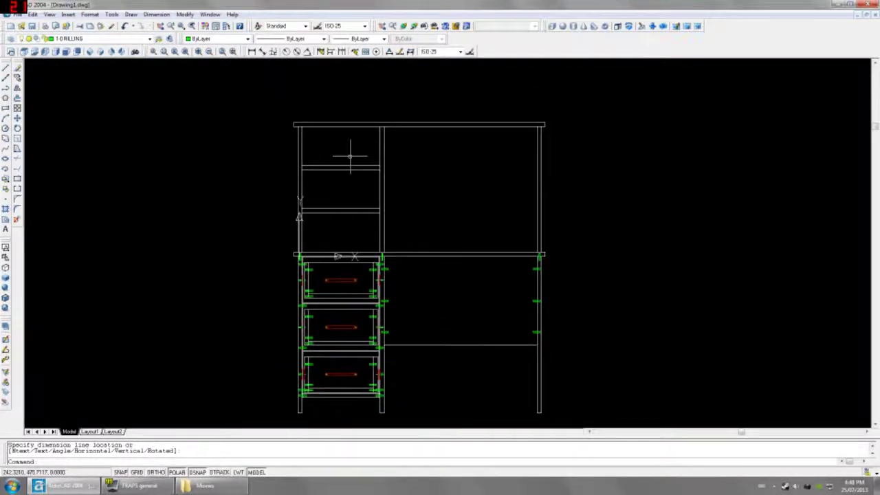
click(44, 52)
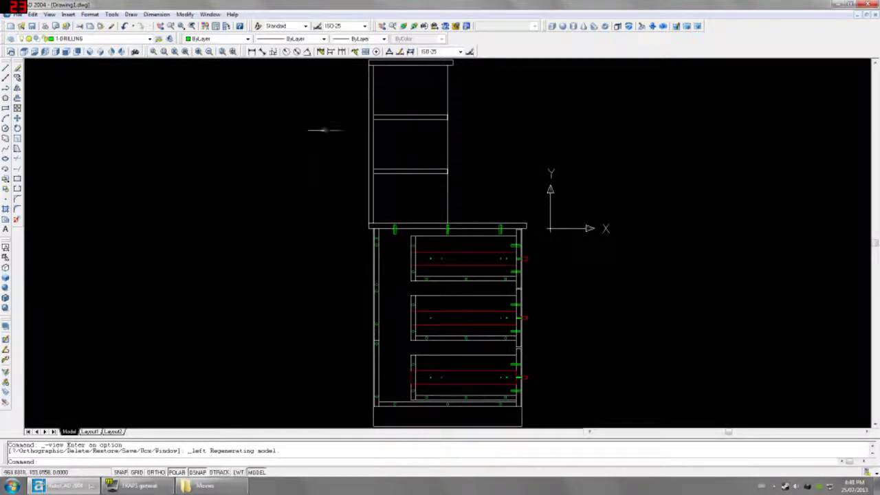
scroll(383, 237, up, 3)
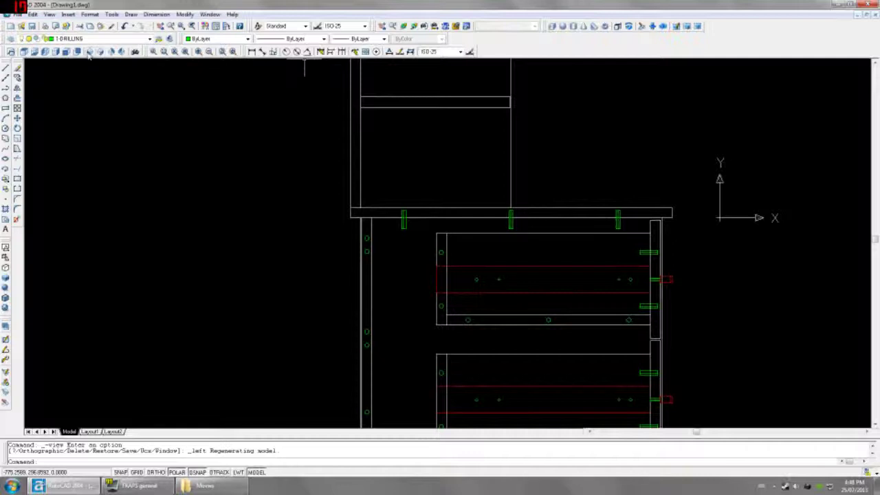
click(67, 52)
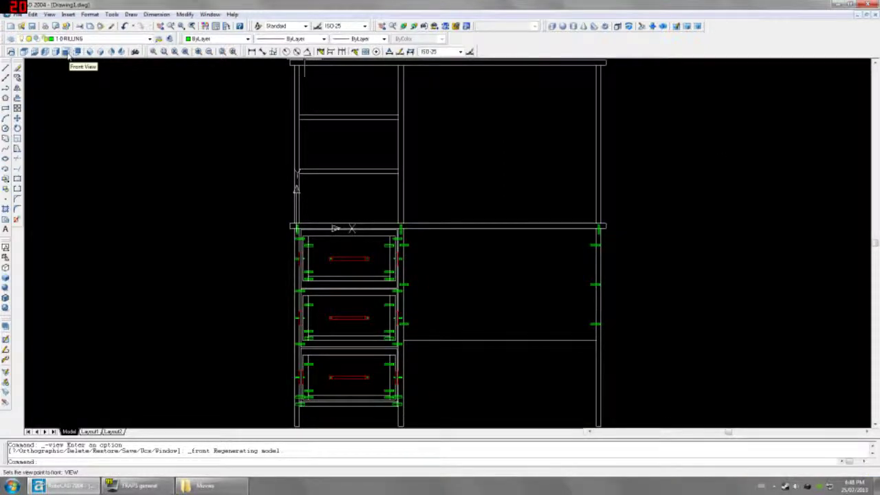
click(45, 52)
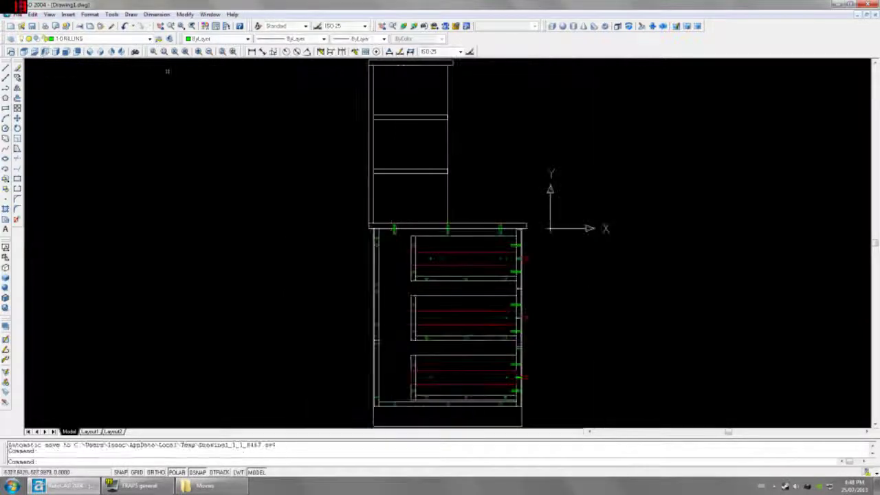
Step: Dimension 356.5 from the worktop corner up to the hutch side panel's midpoint
click(252, 52)
scroll(345, 192, up, 2)
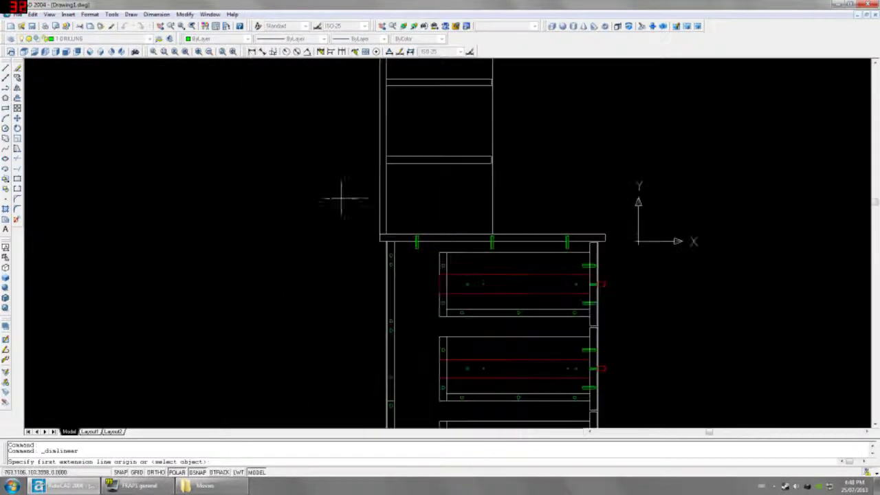
click(389, 246)
scroll(386, 244, up, 3)
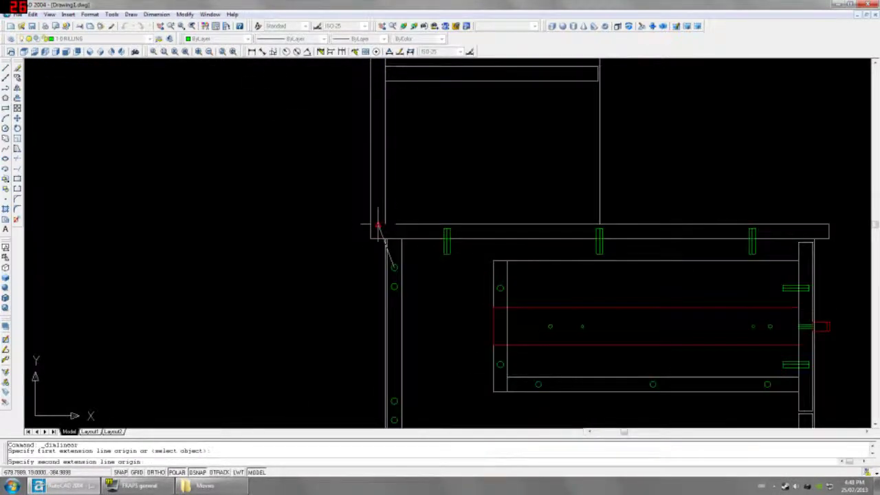
click(375, 224)
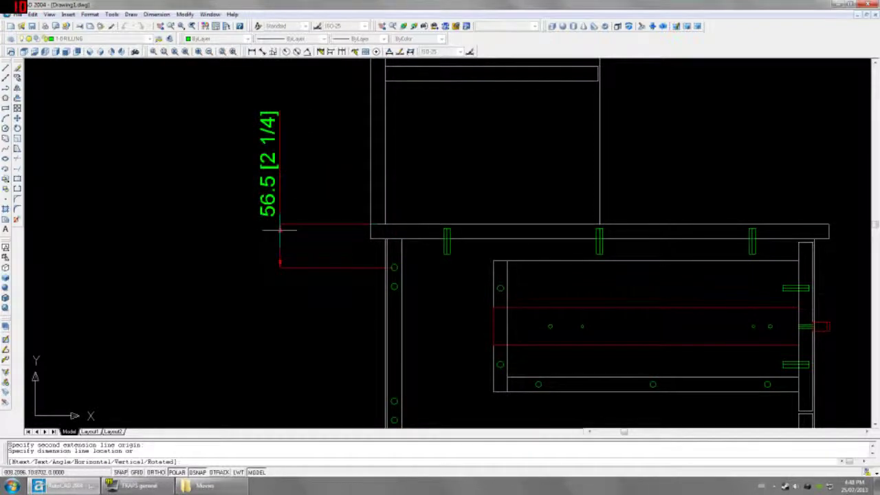
key(Escape)
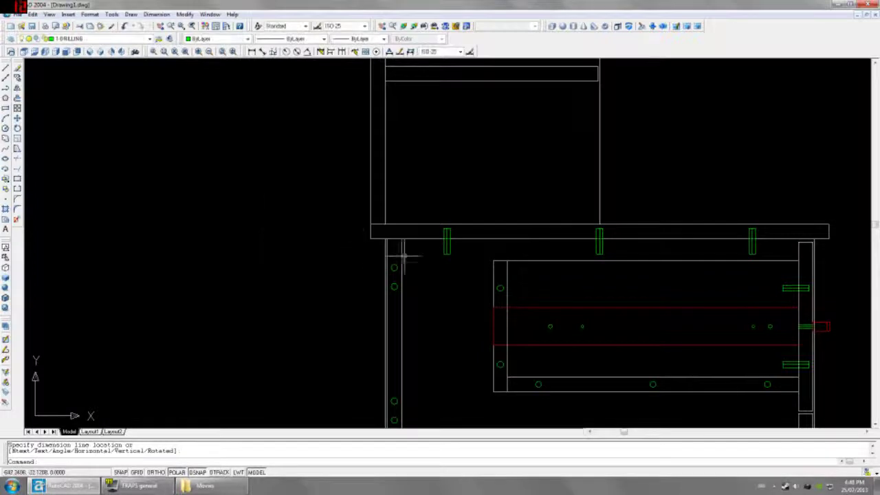
key(Return)
click(392, 250)
scroll(396, 262, down, 2)
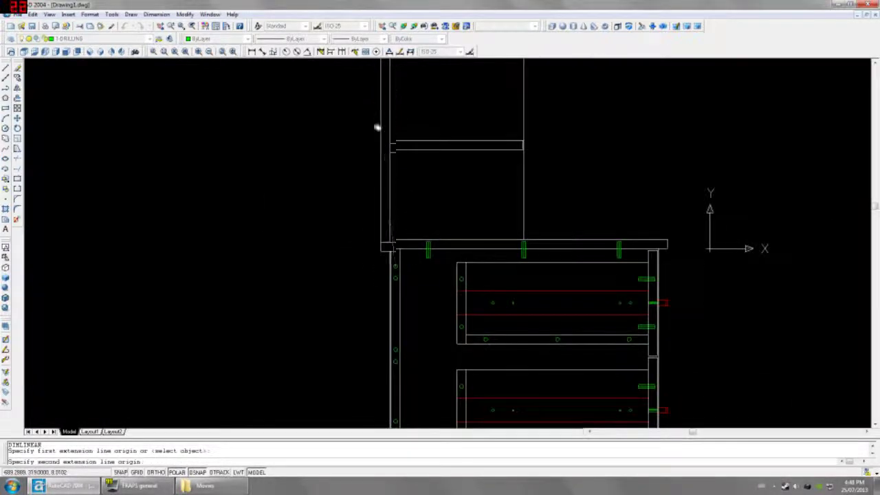
middle_drag(378, 124, 375, 198)
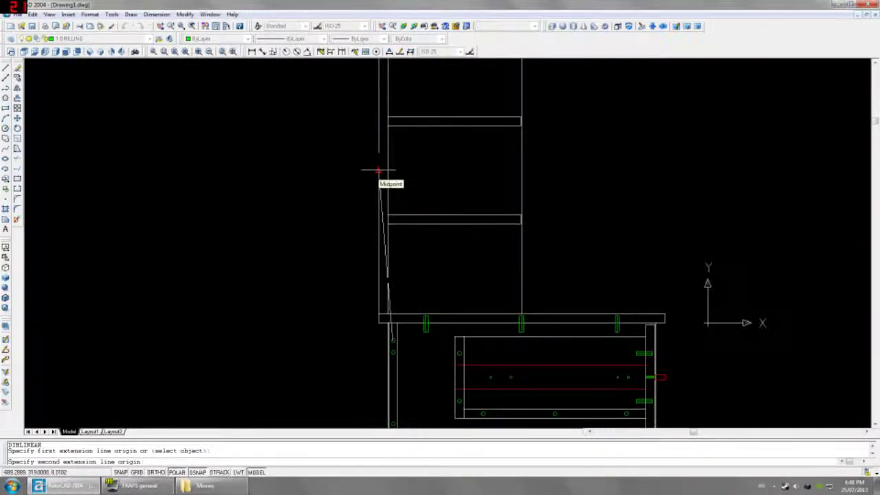
click(379, 171)
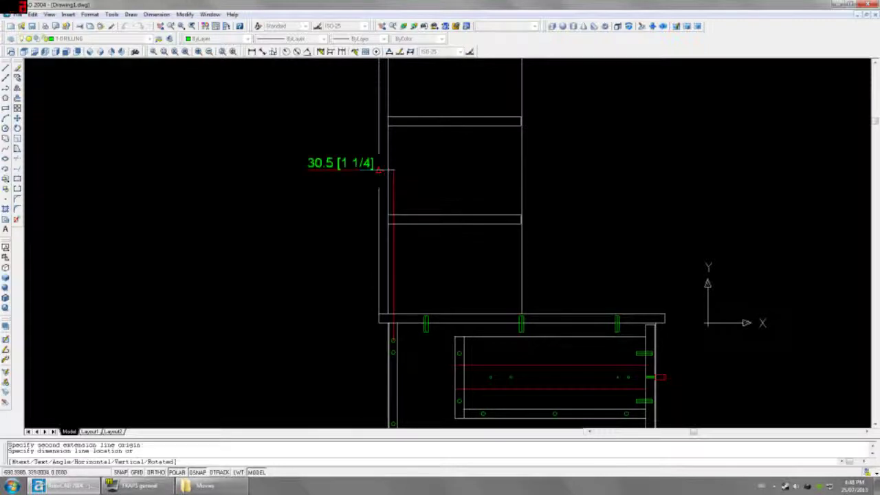
click(327, 195)
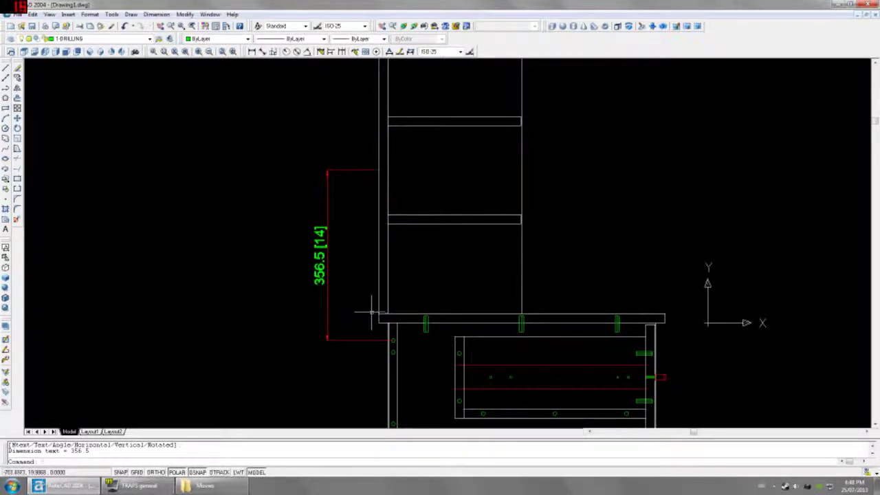
Step: Copy the four drill-hole marks by @-21,356.5 onto the hutch side panel
click(371, 309)
click(412, 347)
text(co)
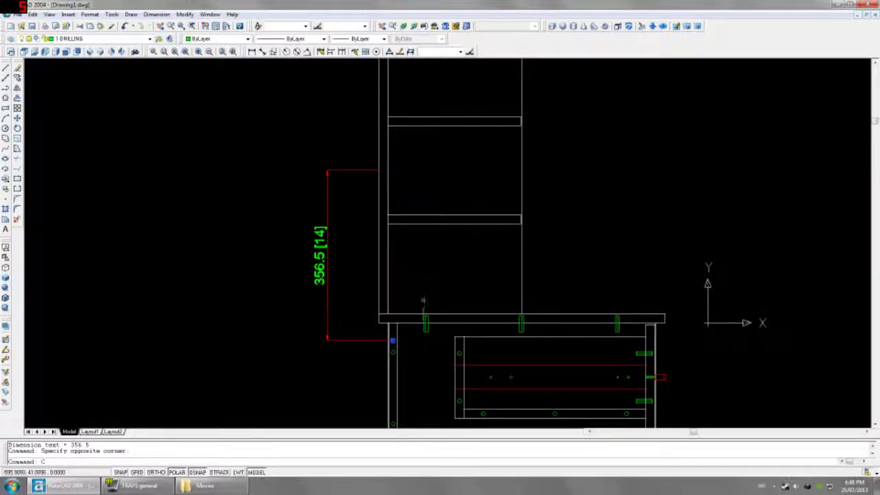
key(Return)
click(428, 286)
text(@-21,356)
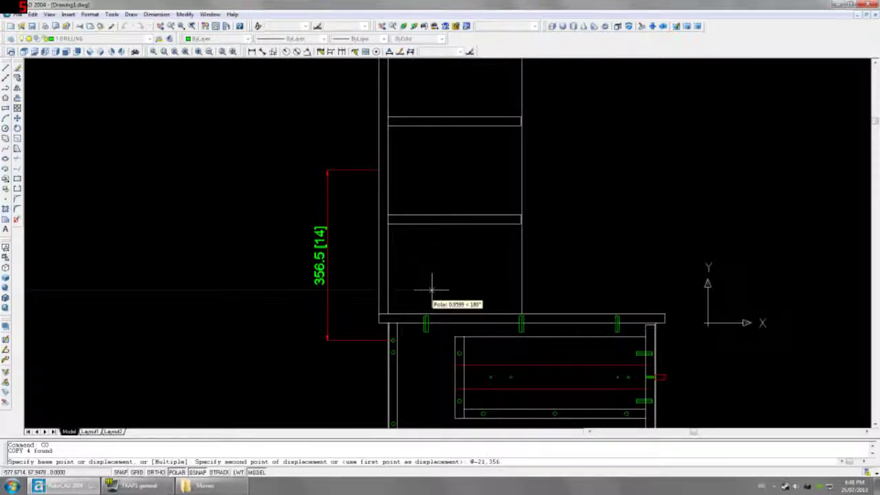
text(.5)
key(Return)
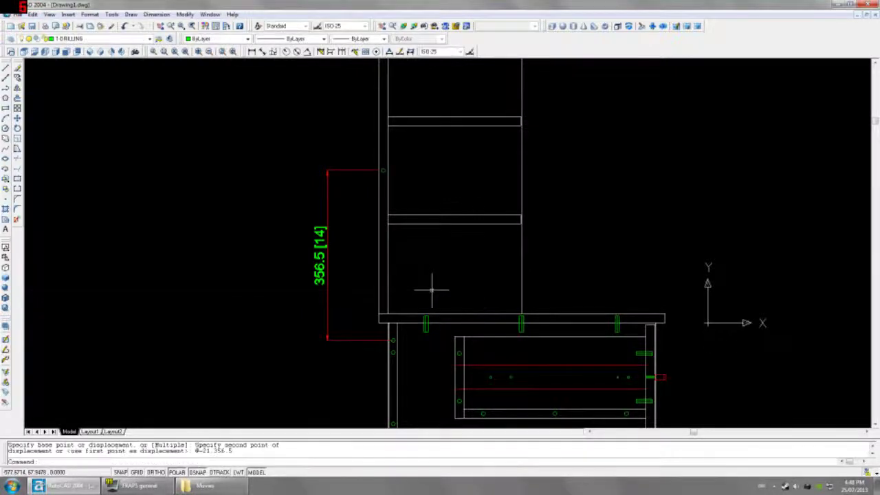
key(Escape)
click(324, 181)
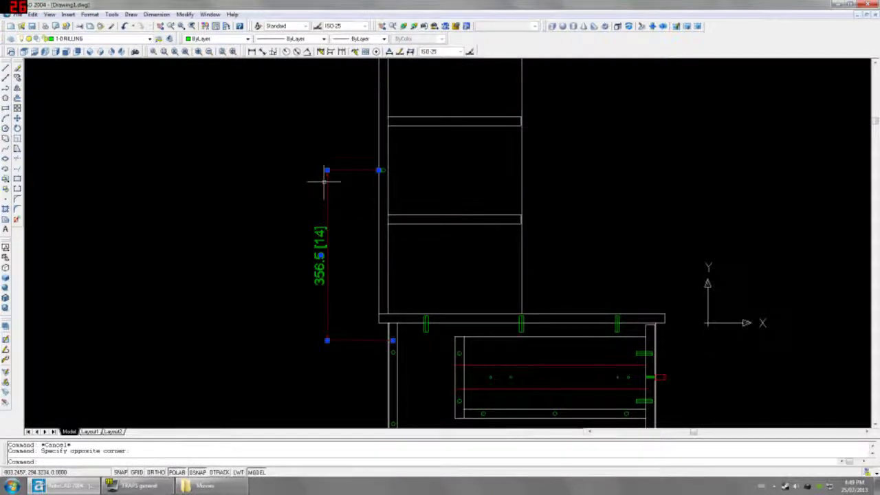
Step: Erase the 356.5 helper dimension and bring up the Left view of the hutch side
key(Delete)
click(66, 52)
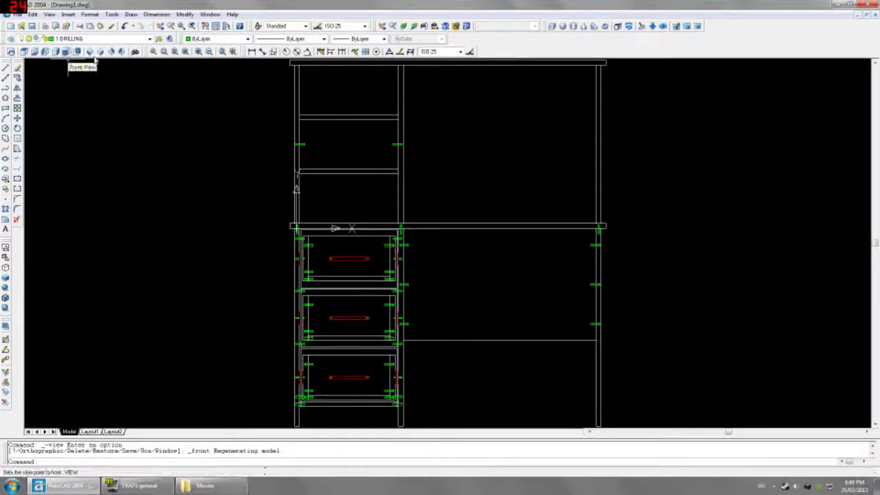
click(55, 53)
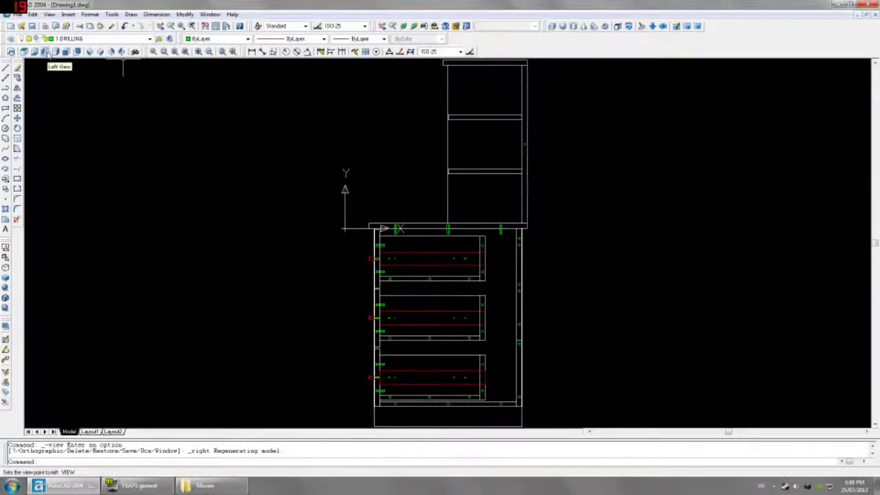
click(46, 54)
scroll(363, 213, up, 2)
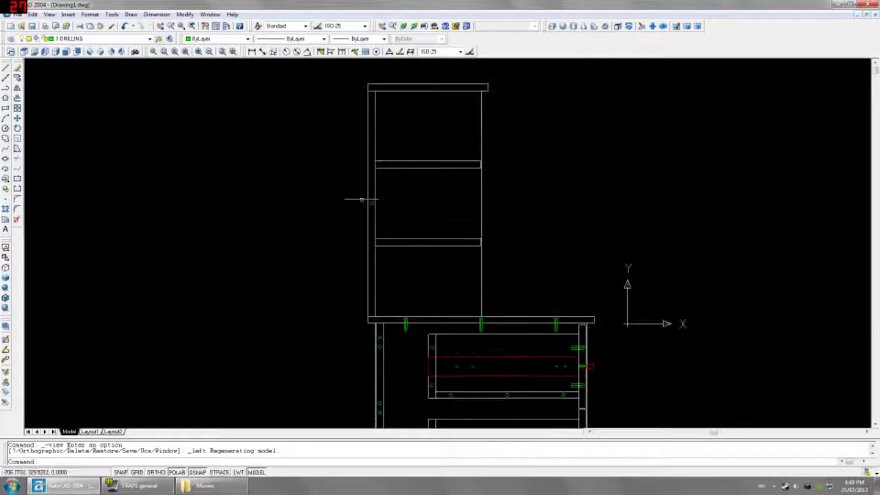
Step: Copy the new drill holes 250 straight up the hutch side panel
click(415, 231)
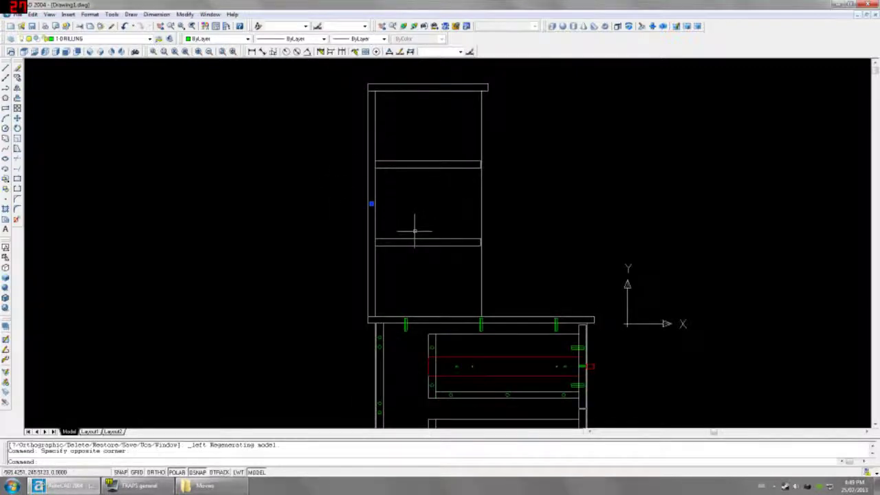
text(co)
key(Return)
click(422, 228)
text(6)
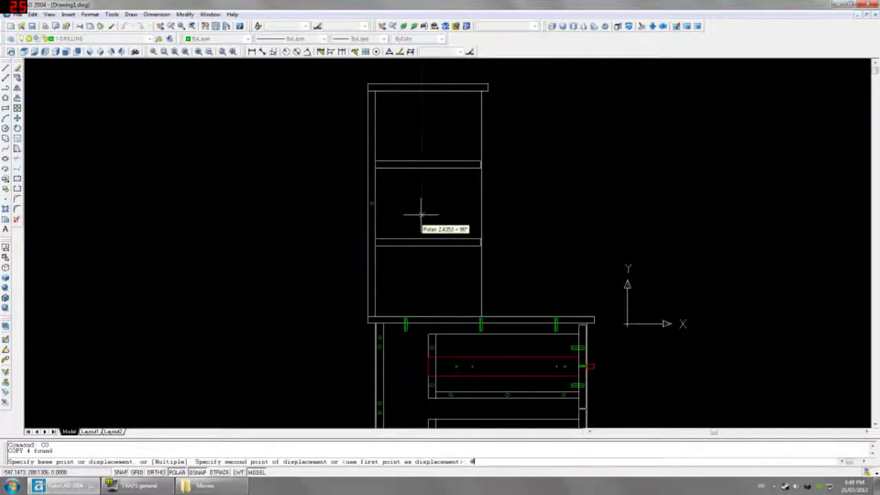
text(0,250)
key(Return)
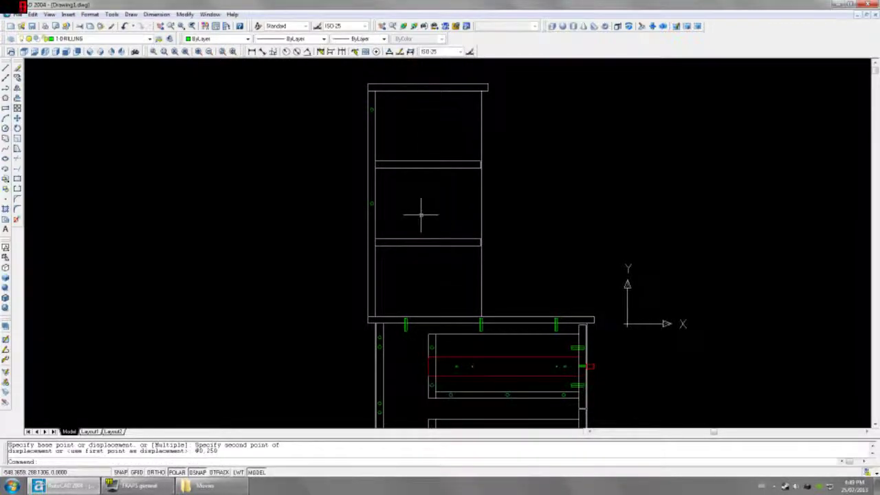
Step: Mirror the upper holes, keeping the originals, and check the result in SW Isometric
click(339, 99)
click(407, 131)
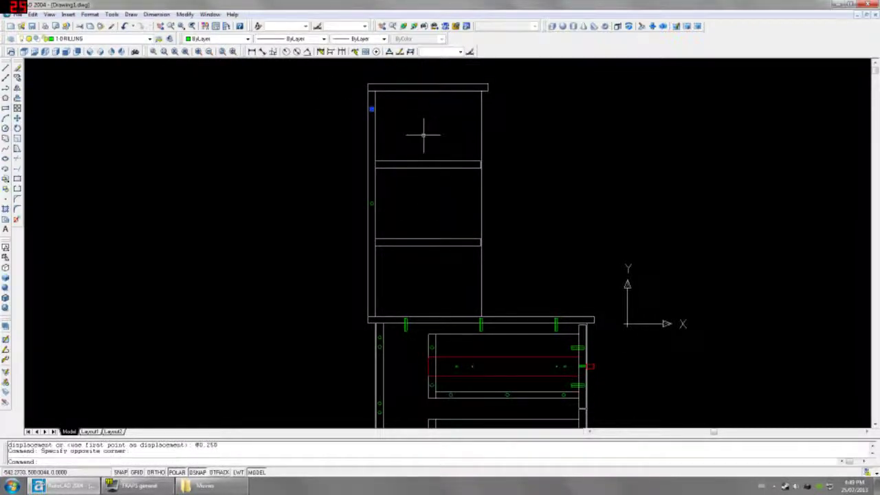
text(mi)
key(Return)
click(371, 204)
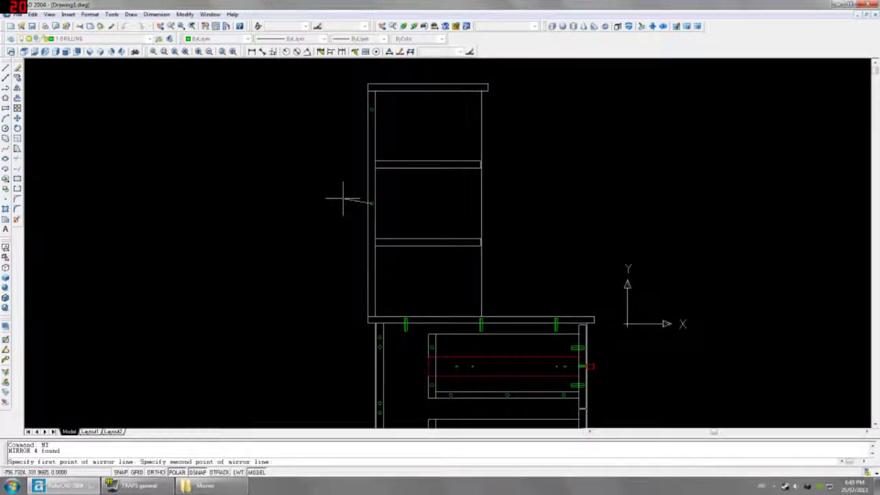
click(336, 204)
key(Return)
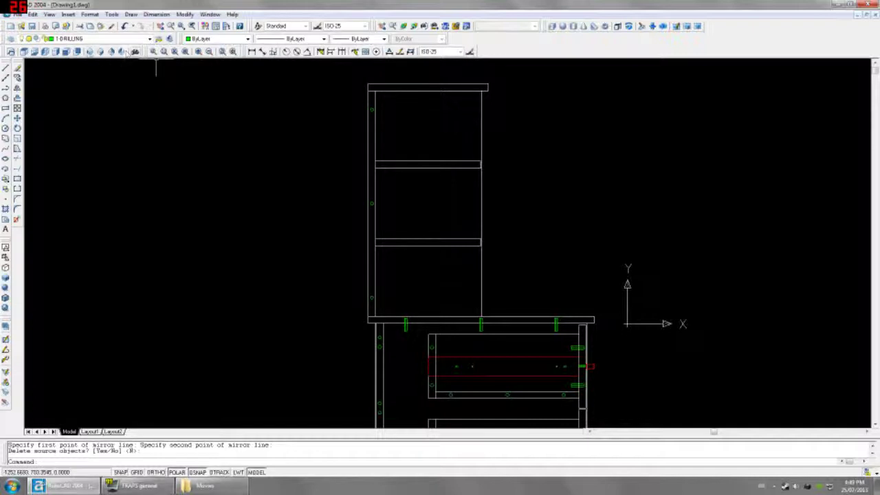
click(89, 52)
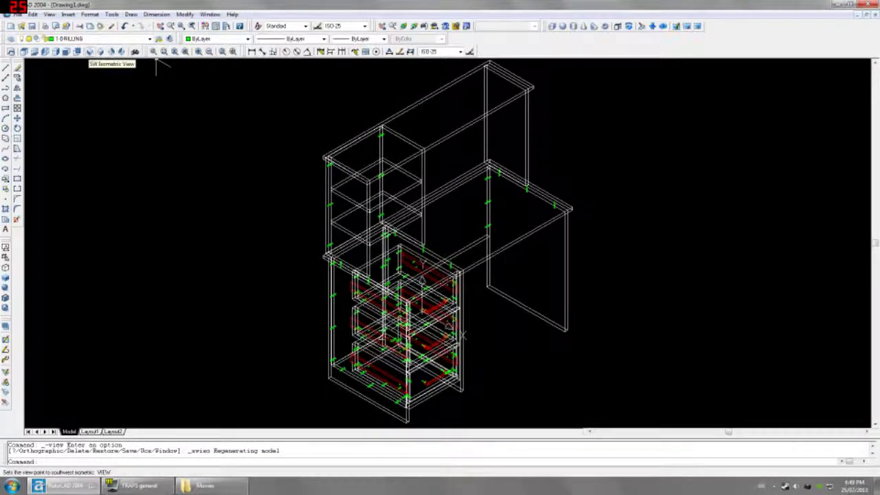
Step: In Left view, dimension 147.5 and 149 from the lower hole to the shelf corner
click(44, 52)
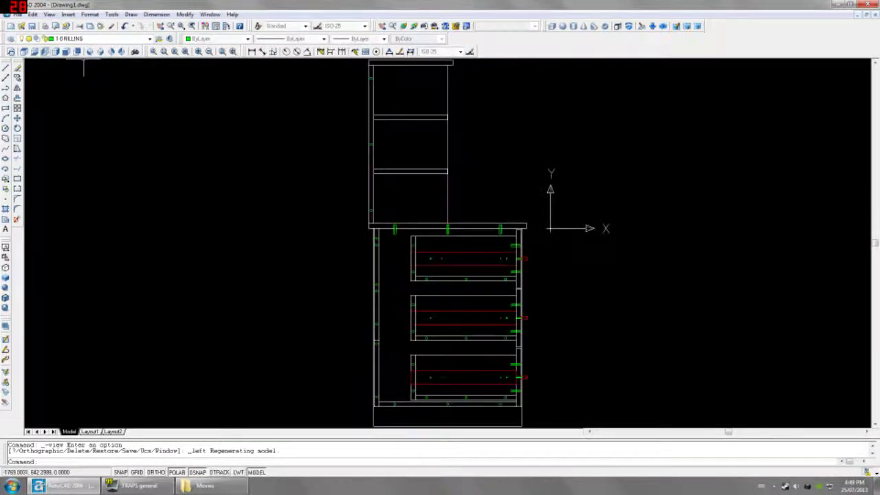
click(251, 52)
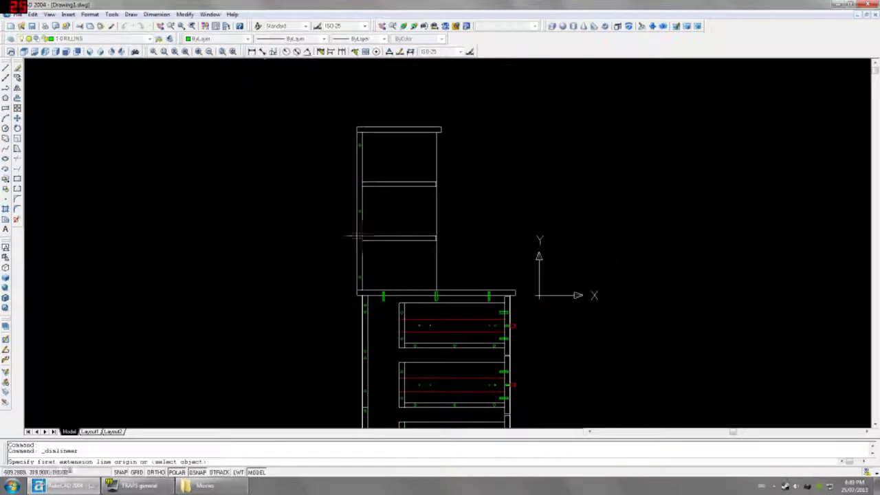
scroll(353, 321, up, 3)
click(354, 319)
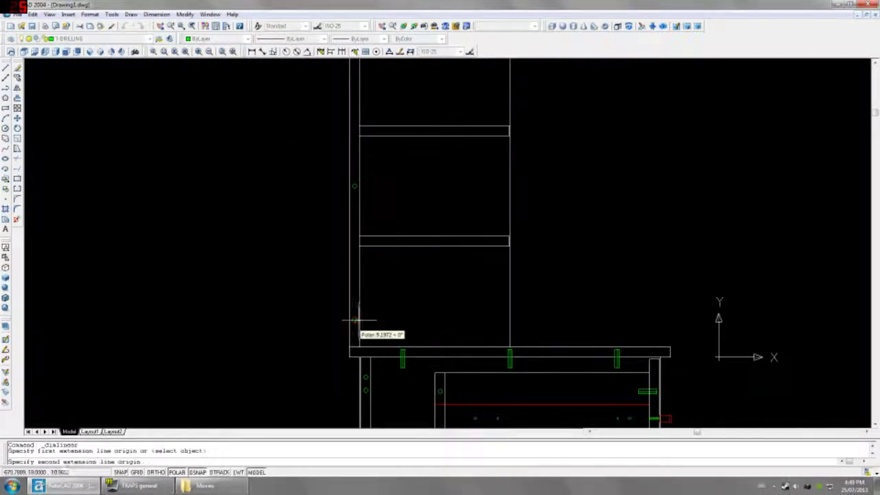
click(355, 241)
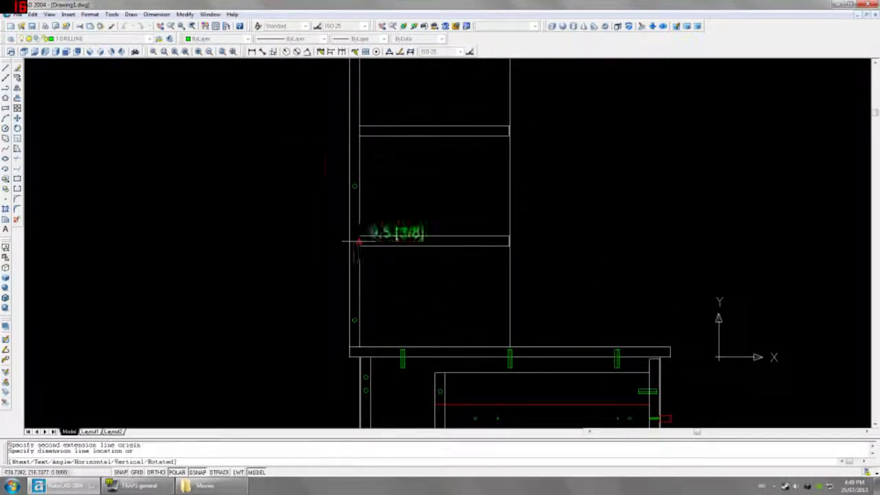
click(290, 241)
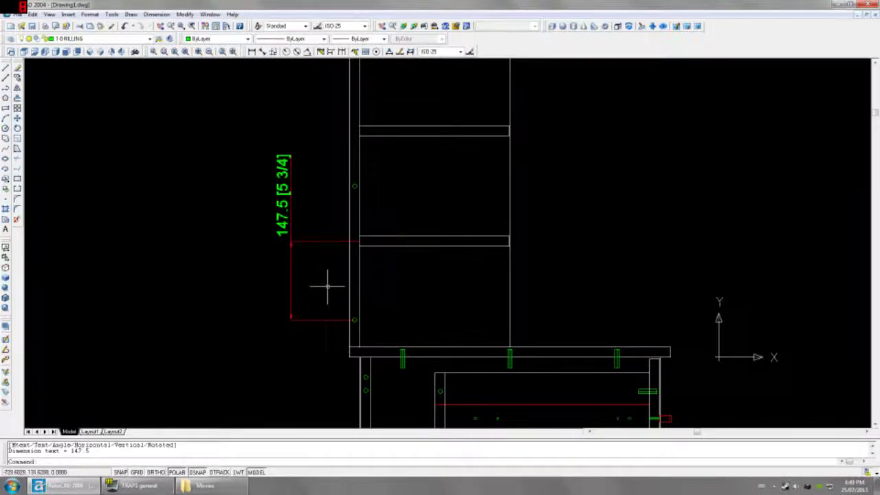
click(330, 297)
click(373, 329)
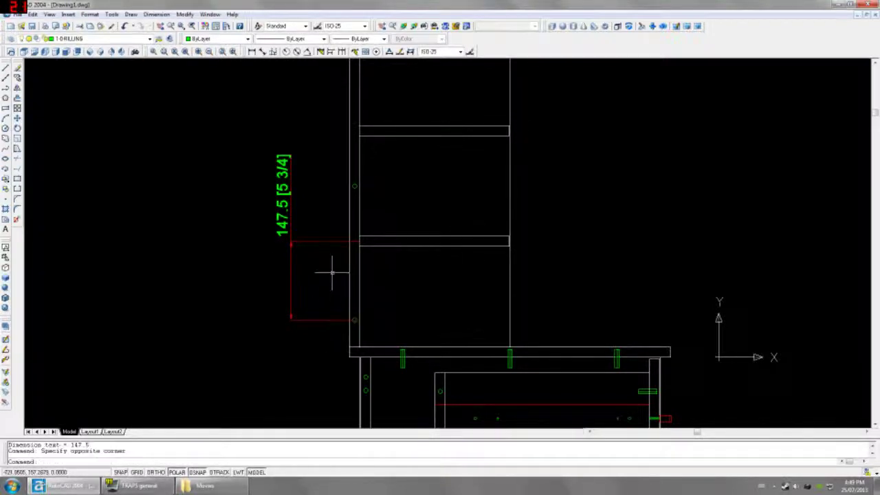
click(252, 52)
click(354, 320)
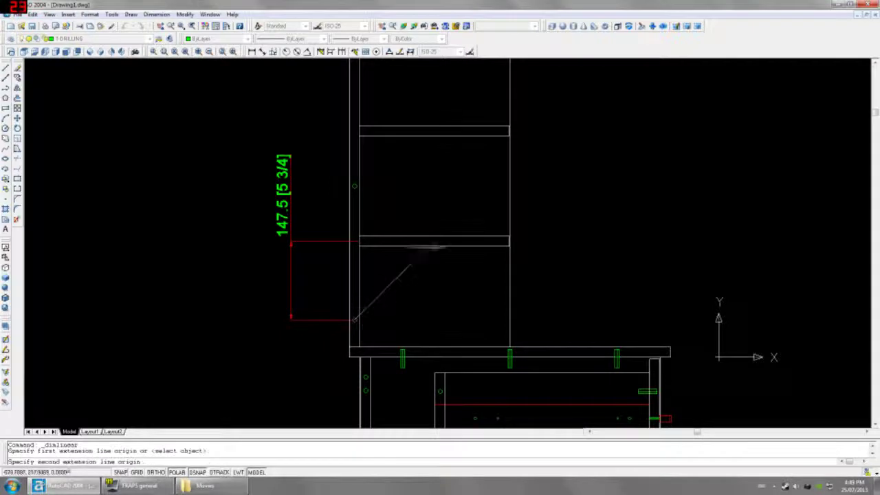
click(431, 246)
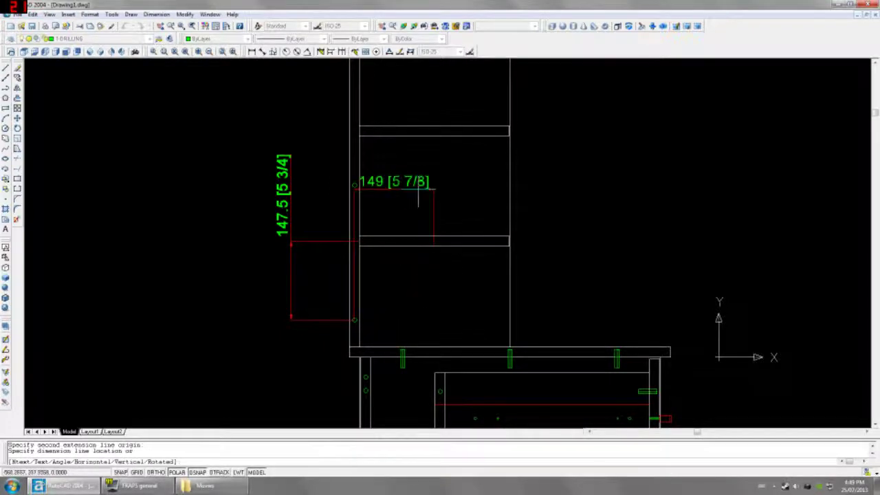
click(395, 209)
click(349, 287)
click(372, 332)
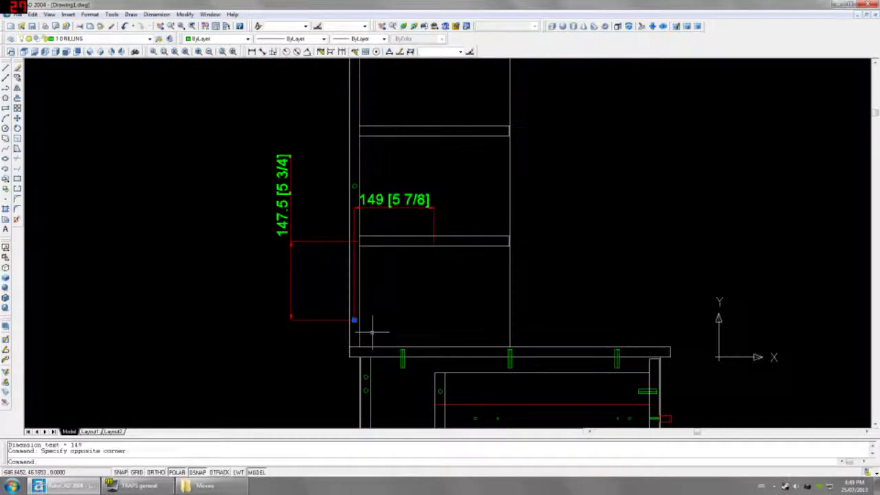
text(co)
key(Return)
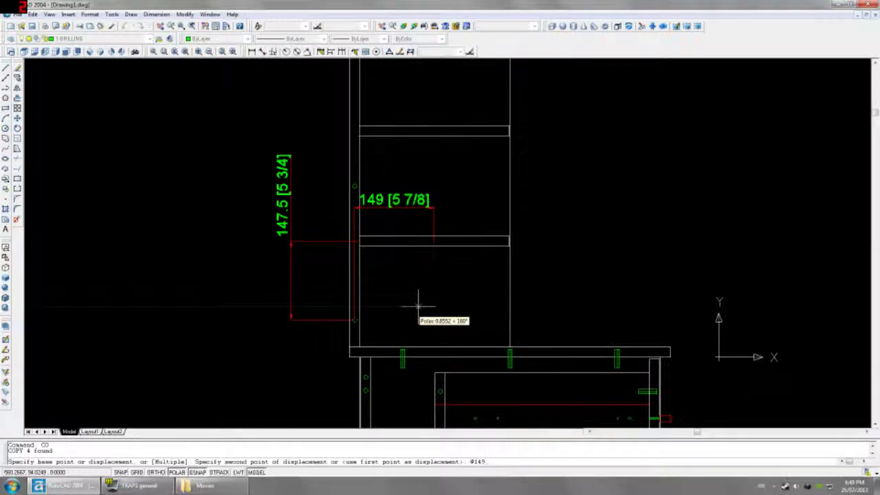
text(.5)
key(Return)
Step: Erase the 149 and 147.5 helper dimensions
click(393, 203)
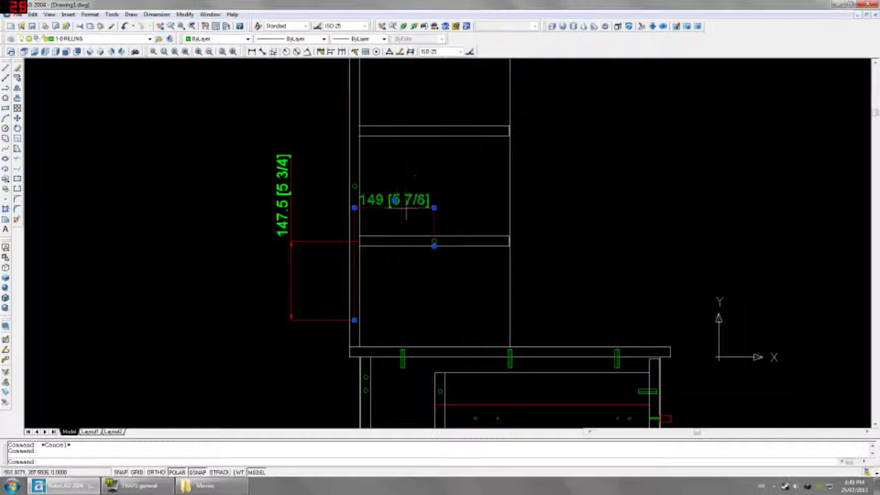
key(Delete)
click(289, 256)
key(Delete)
Step: Start measuring the shelf line's length with a linear dimension, then cancel it
click(300, 52)
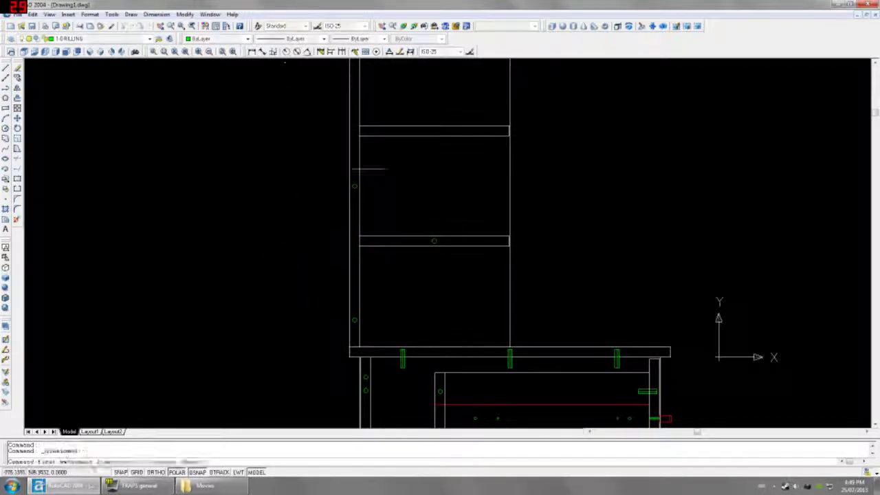
key(Return)
click(408, 236)
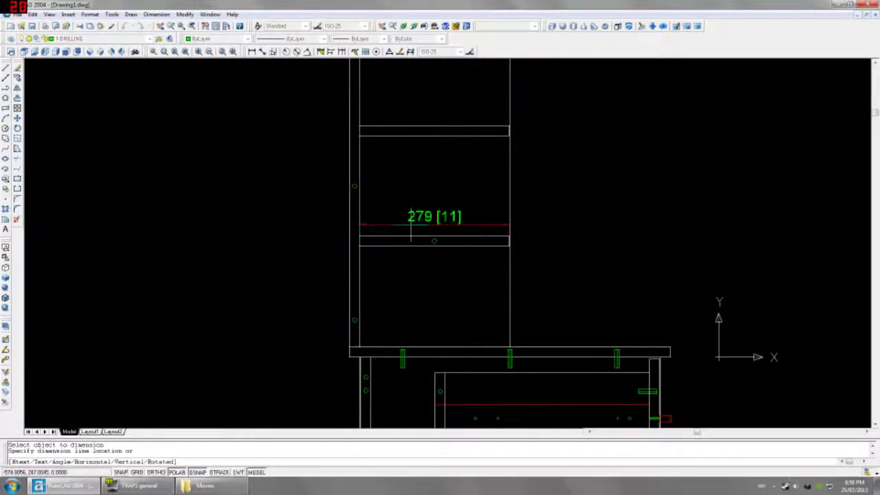
key(Escape)
Step: Copy the centre shelf hole 175 to the left, then undo the misplaced copy
click(408, 222)
click(459, 264)
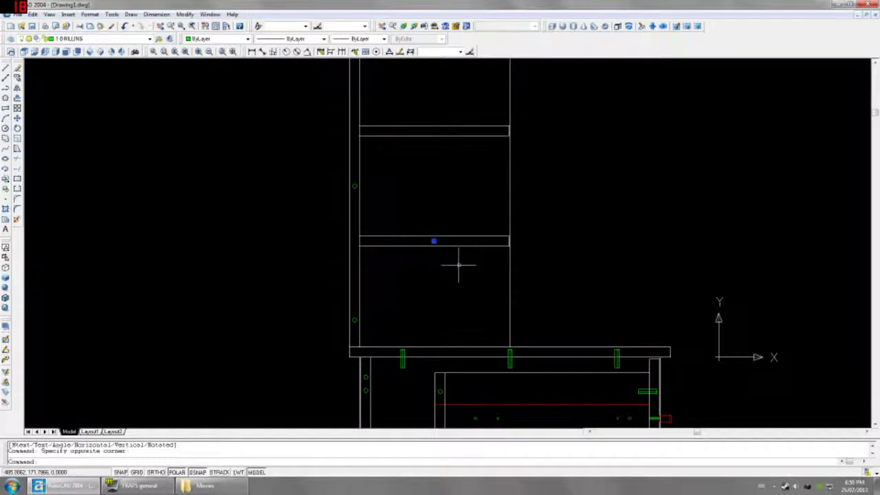
text(co)
key(Return)
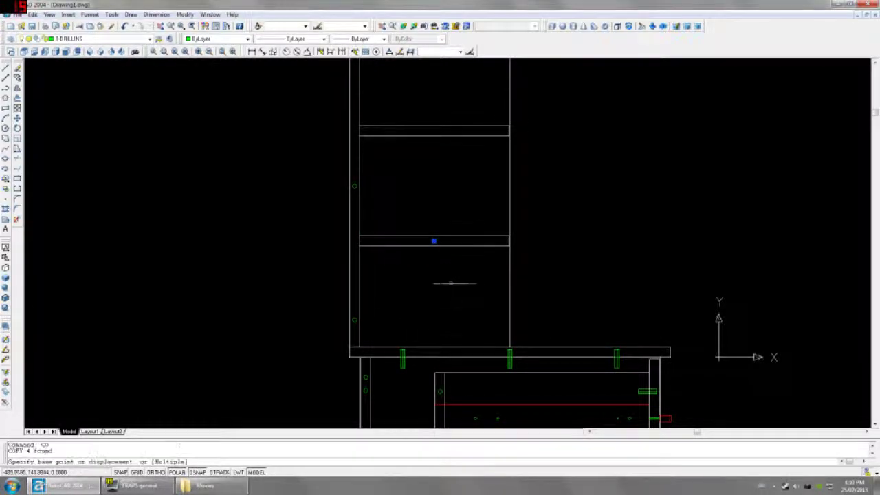
click(459, 282)
text(4)
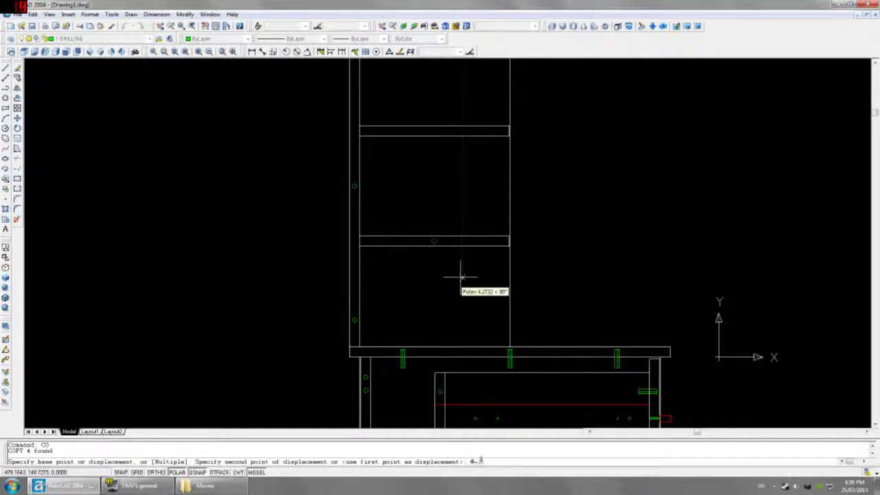
text(-175,0)
key(Return)
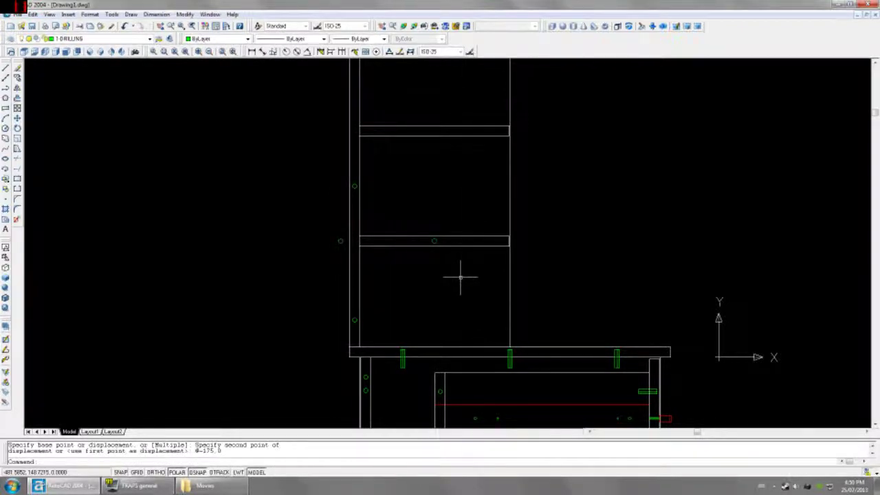
key(ctrl+z)
Step: Copy the centre shelf hole @-75,0 to the left
click(408, 213)
click(453, 265)
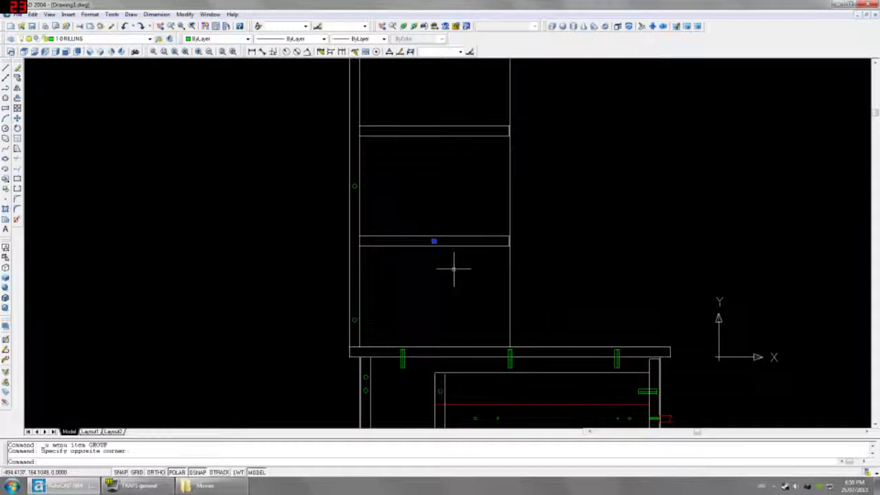
text(co)
key(Return)
click(449, 264)
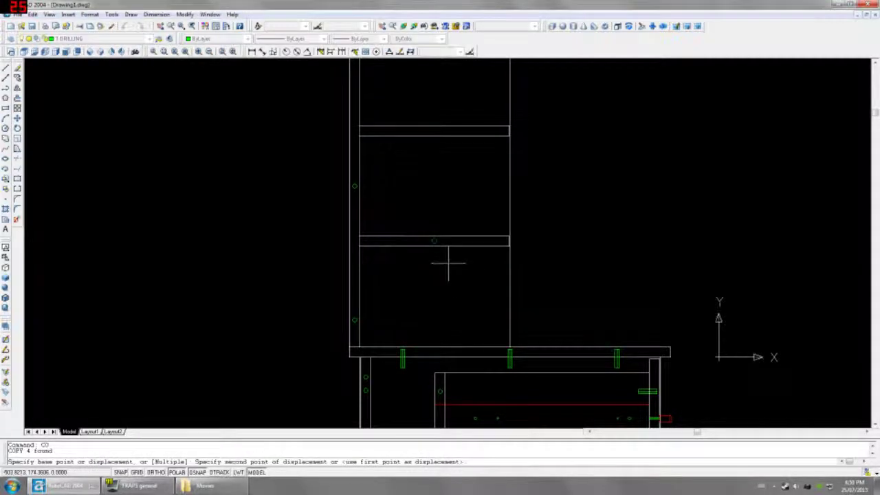
text(@-75)
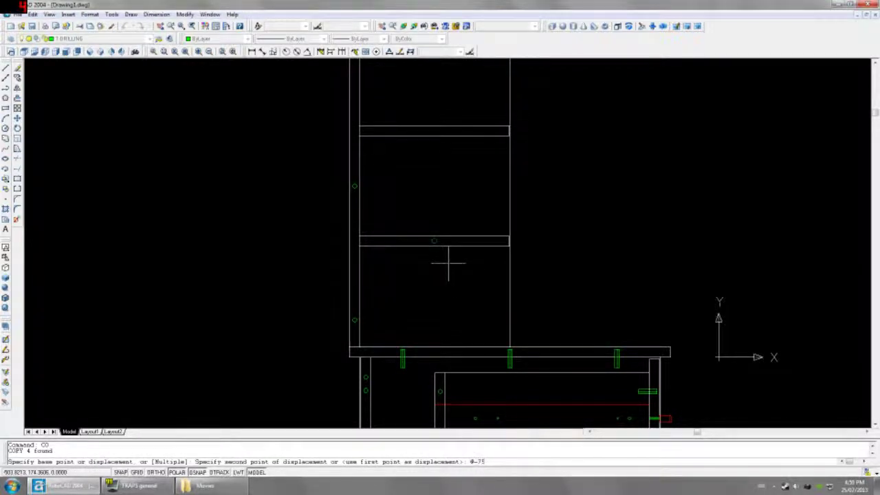
text(,0)
key(Return)
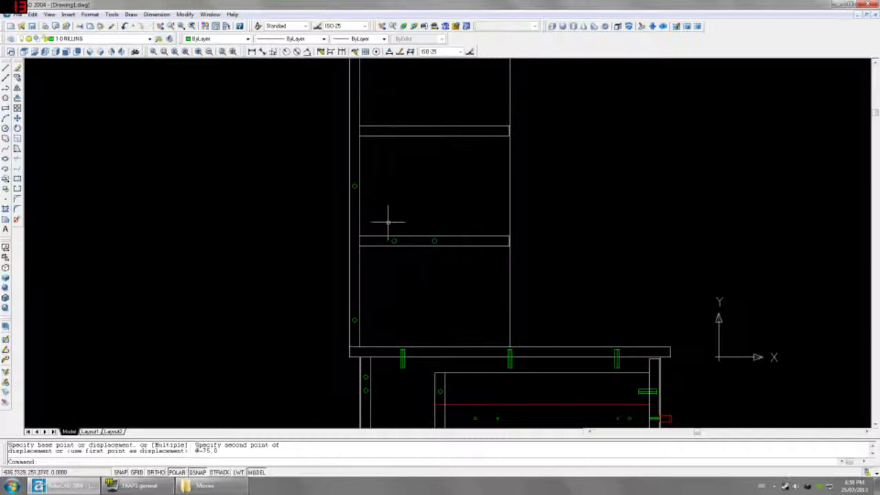
Step: Move the copied hole a further 25 to the left
click(389, 222)
click(397, 253)
text(m)
key(Return)
click(410, 275)
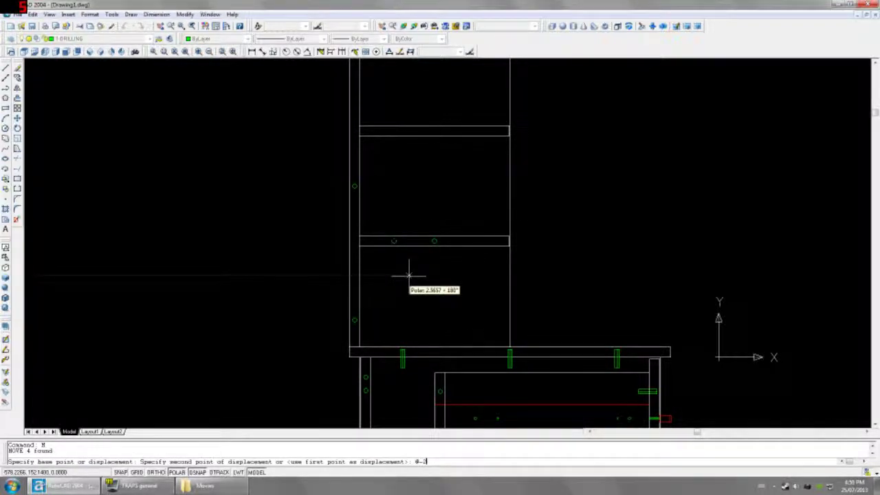
key(Return)
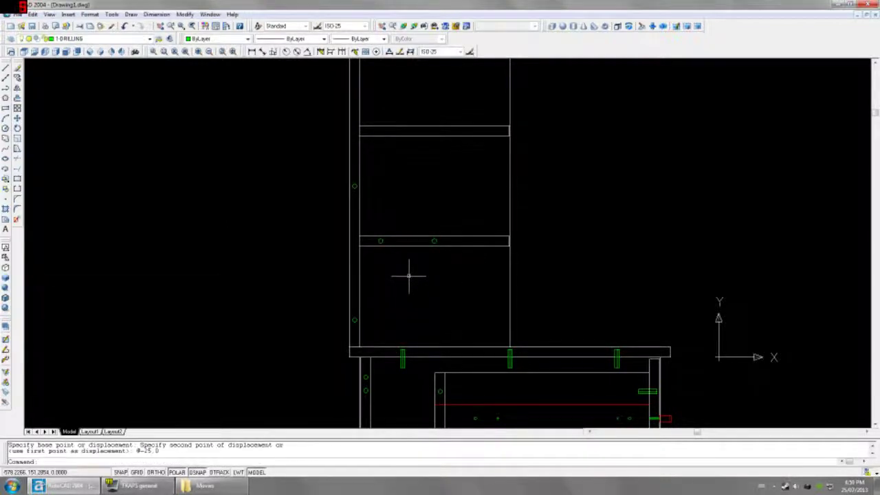
Step: Mirror the moved hole across the shelf centre, keeping the original
click(363, 226)
click(413, 265)
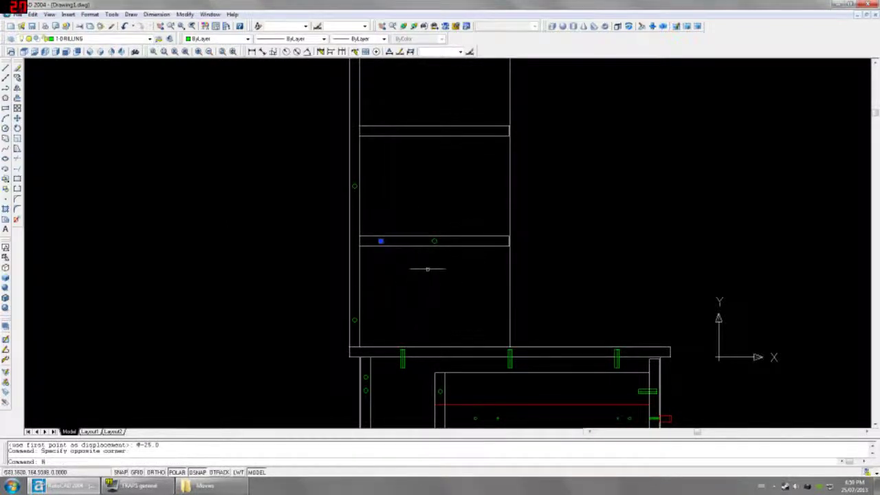
text(mi)
key(Return)
click(434, 241)
click(430, 230)
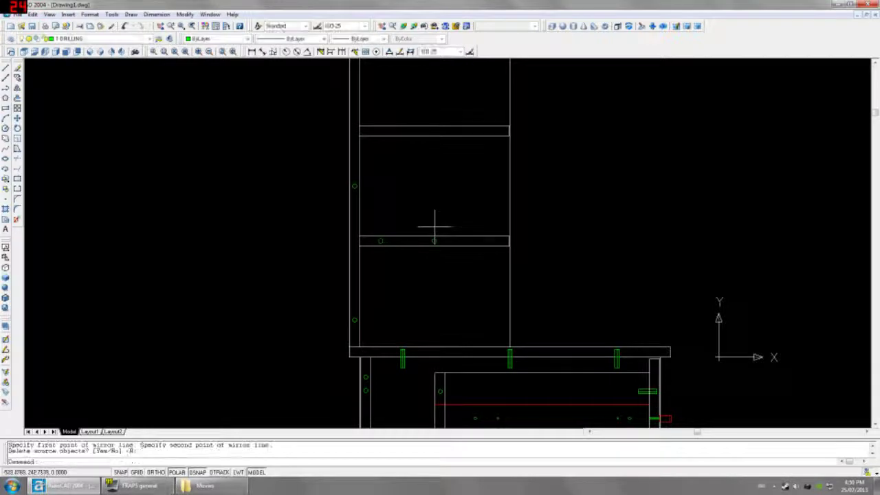
key(Return)
Step: Erase the original centre hole from the shelf
click(448, 254)
click(447, 258)
key(Delete)
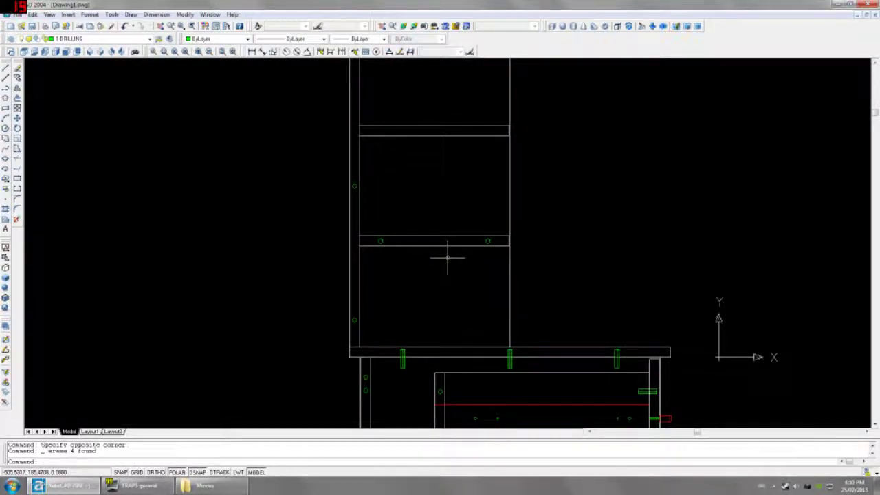
scroll(448, 258, down, 2)
Step: In Front view, add a 206 helper dimension between the two hutch shelves
click(100, 52)
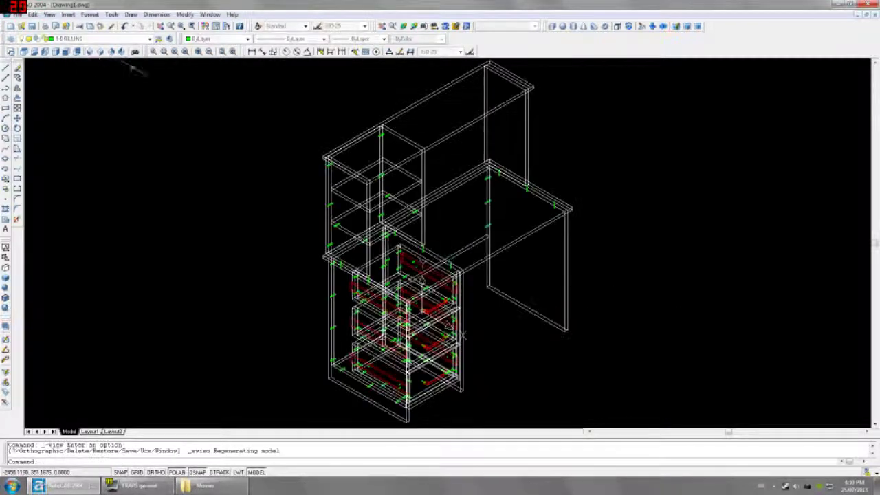
click(67, 51)
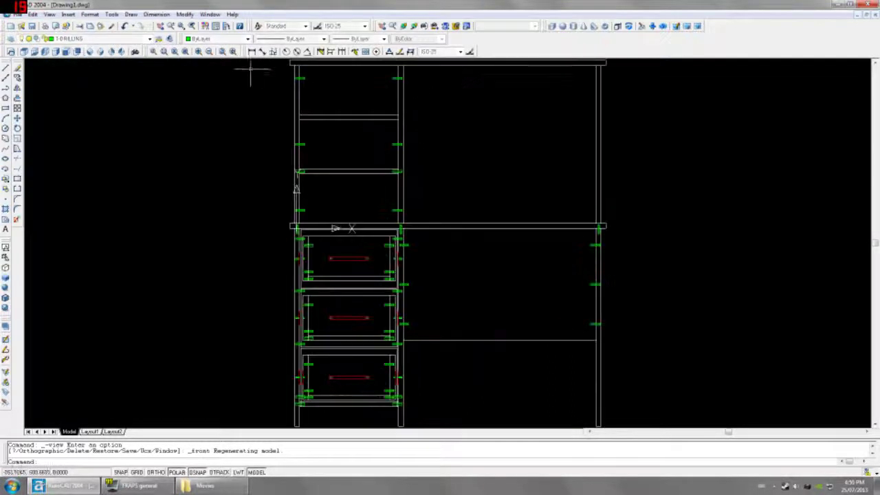
click(251, 52)
scroll(284, 151, up, 2)
scroll(292, 168, up, 1)
click(308, 191)
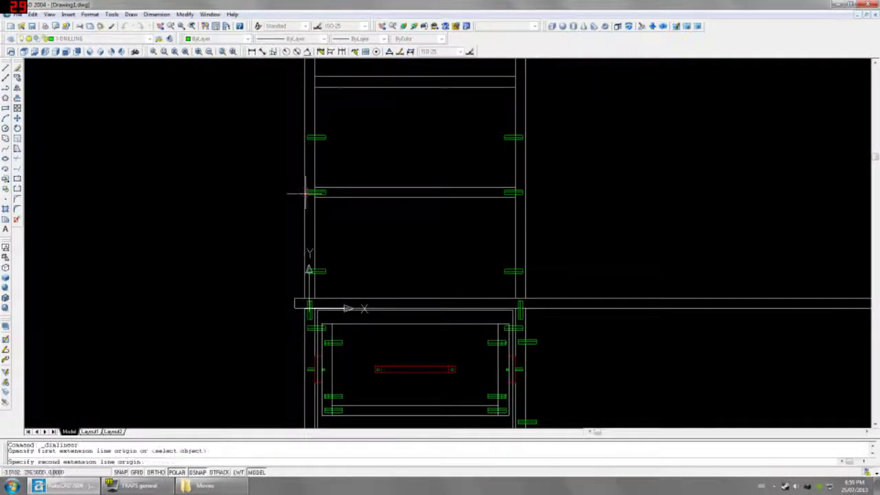
middle_drag(308, 191, 294, 255)
click(297, 142)
click(236, 147)
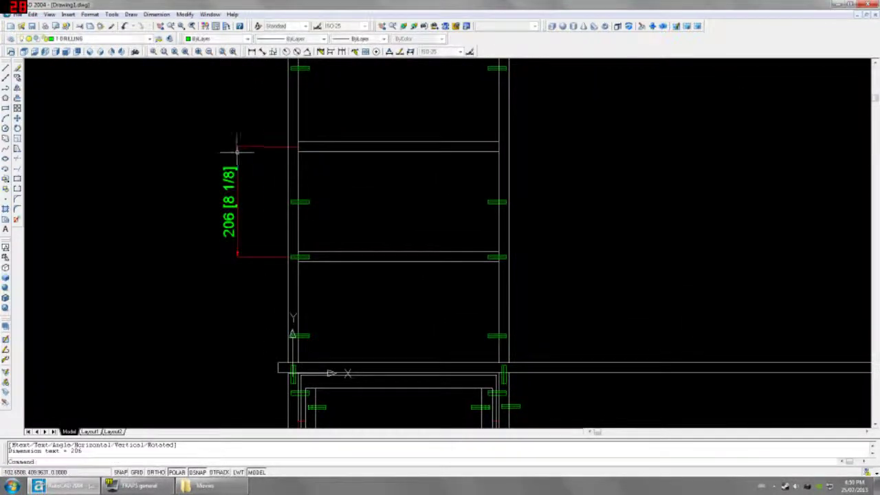
Step: Copy the drillings at both shelf ends 206 up onto the next shelf
click(288, 255)
click(323, 268)
click(481, 241)
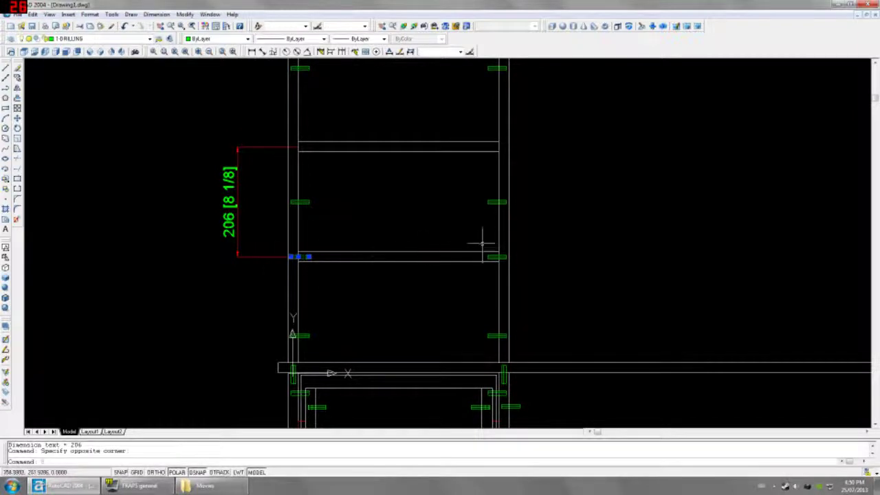
click(524, 268)
text(CO)
key(Return)
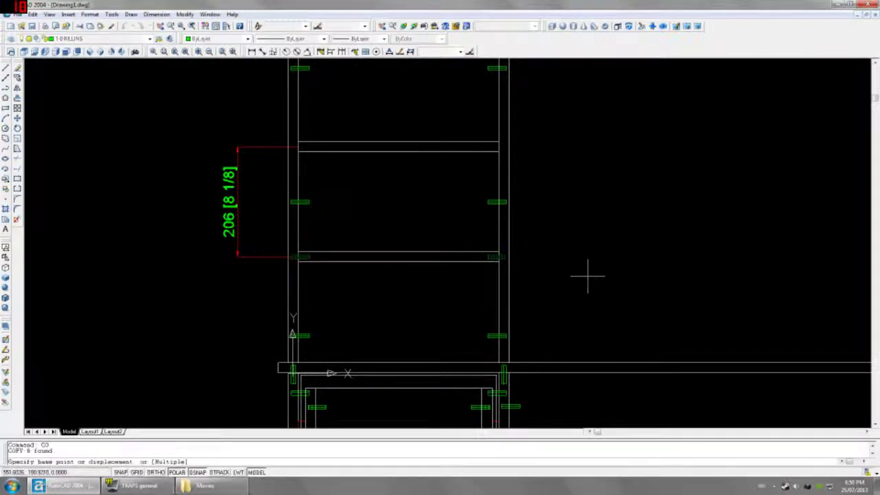
click(598, 268)
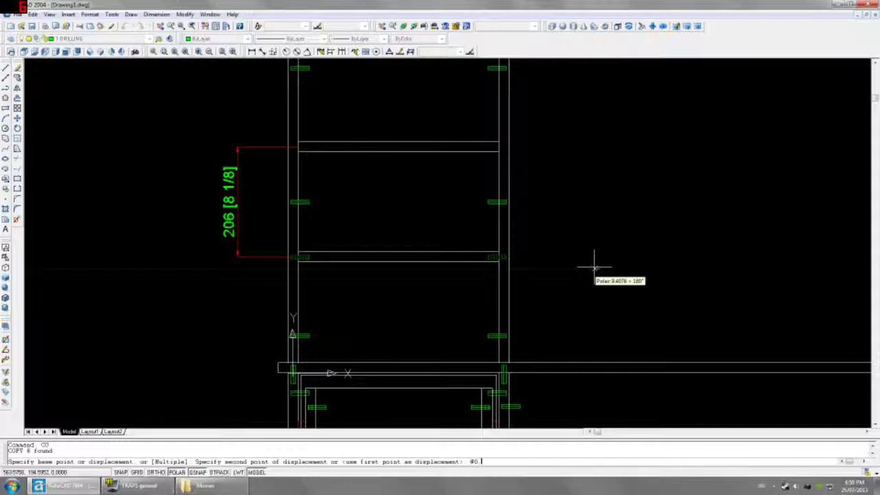
text(40.3)
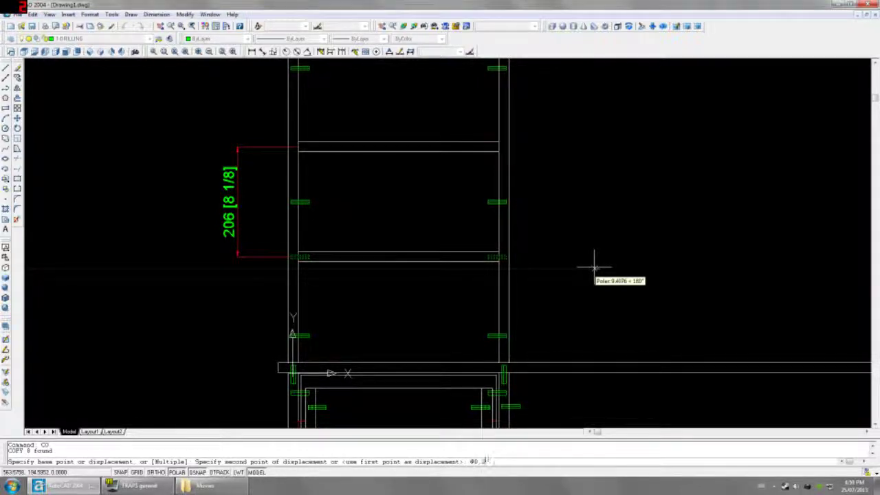
key(Return)
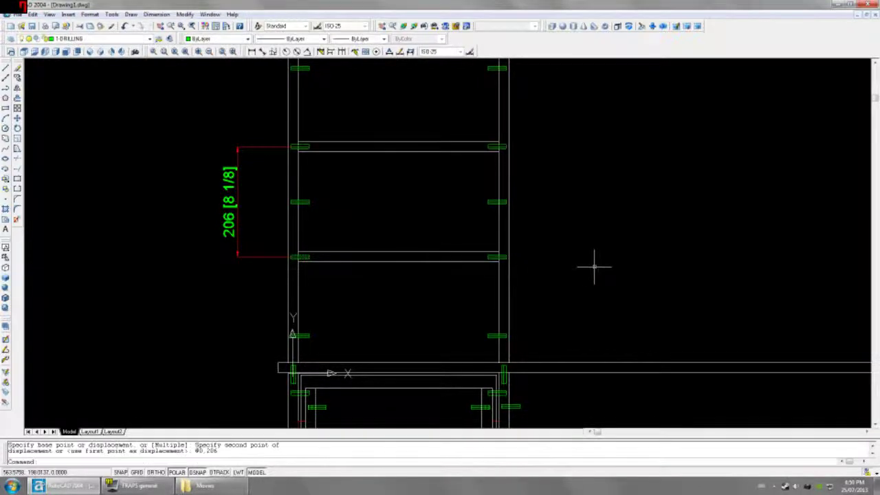
key(Escape)
key(Escape)
Step: Erase the 206 helper dimension and switch to SW Isometric
click(261, 275)
click(206, 138)
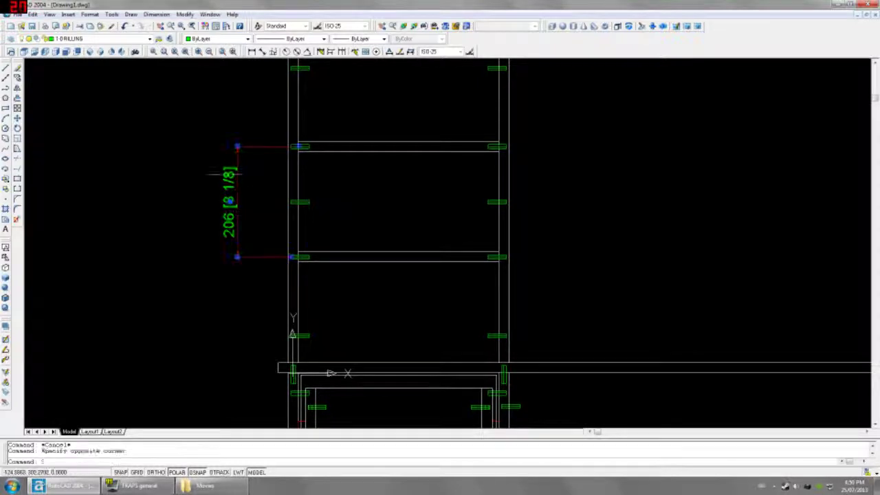
key(Delete)
click(89, 51)
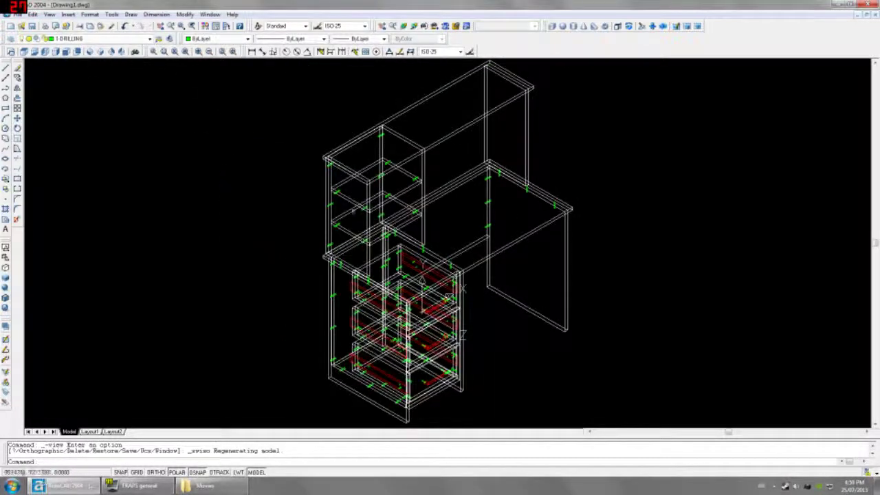
Step: Zoom over the drilled desk in isometric, then switch to the Left view
scroll(411, 199, up, 1)
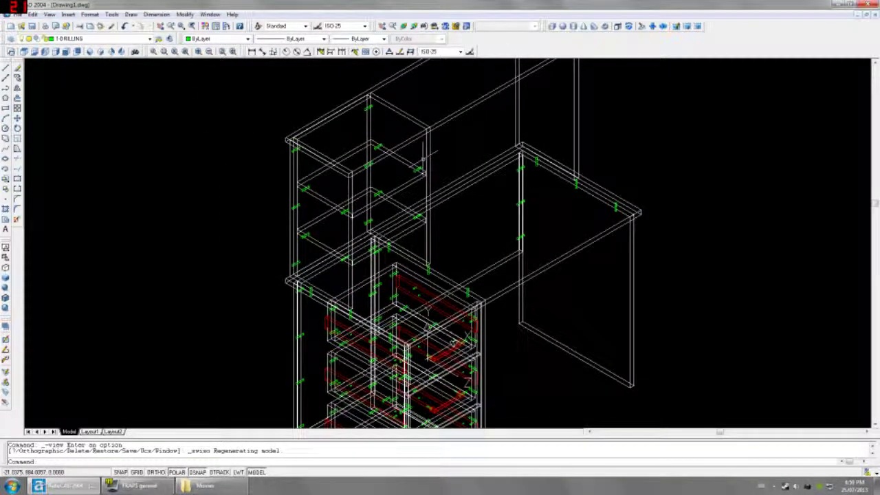
scroll(423, 158, up, 1)
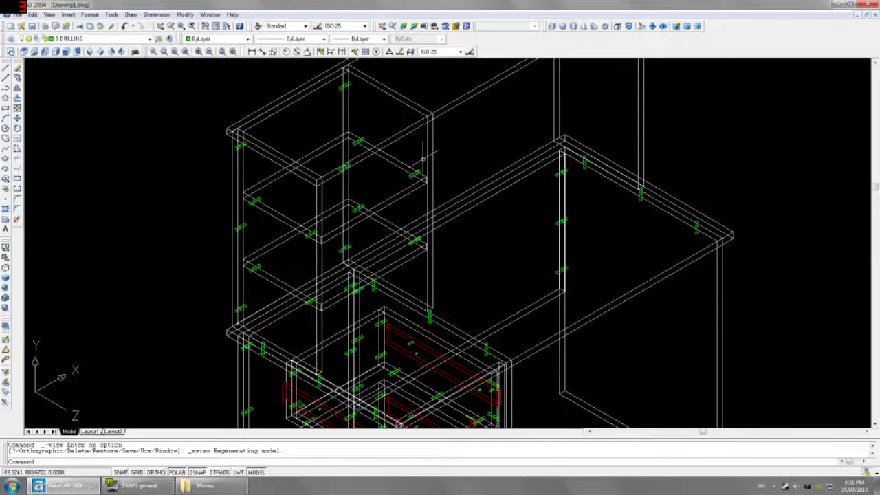
scroll(423, 158, down, 2)
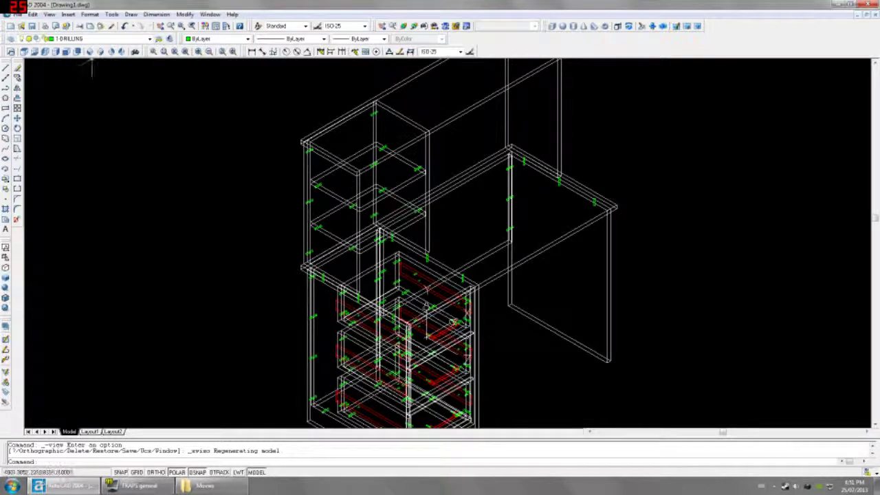
click(45, 52)
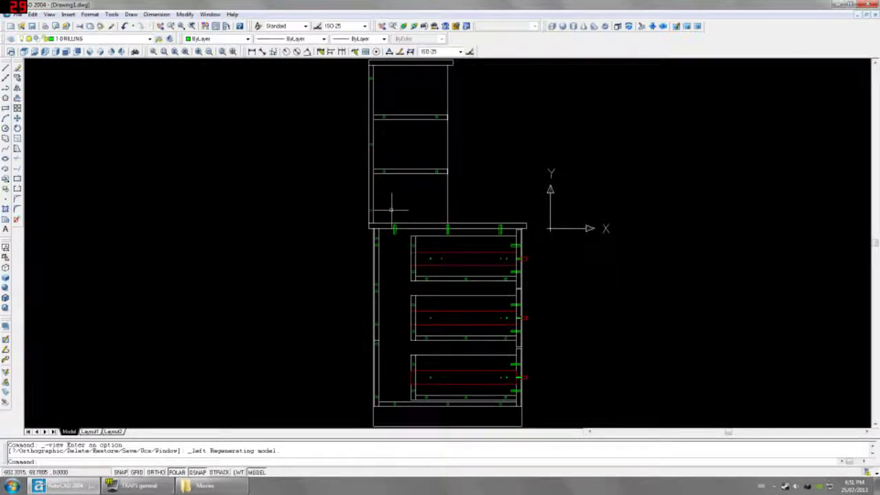
Step: Mirror the dowel at the hutch's left side across a horizontal line through the desktop corner, keeping the original
scroll(393, 205, up, 2)
middle_drag(393, 200, 391, 231)
scroll(391, 232, up, 2)
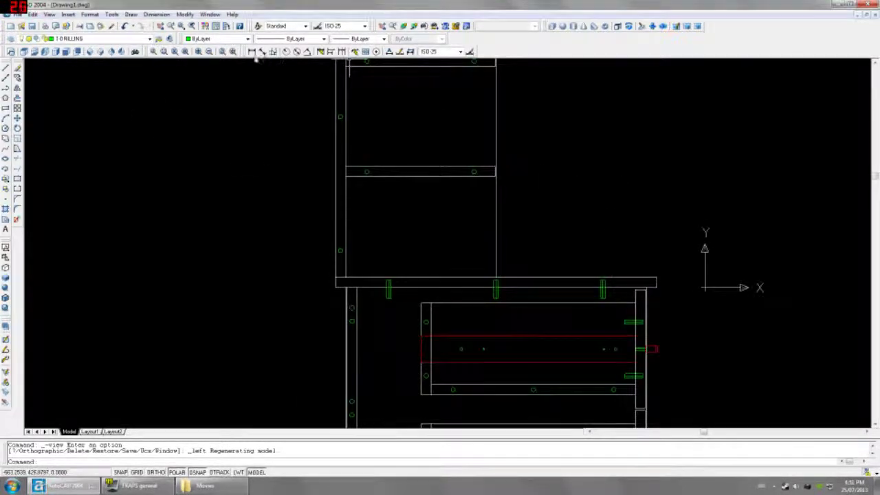
click(380, 264)
click(402, 302)
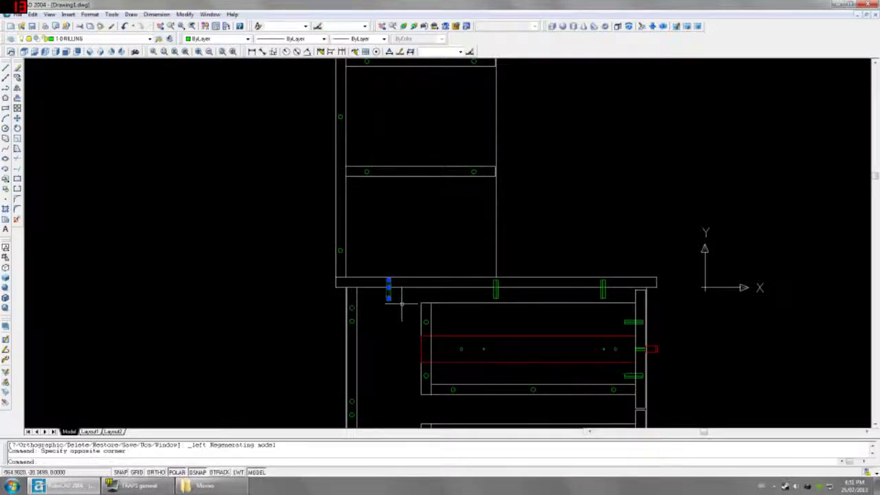
text(MI)
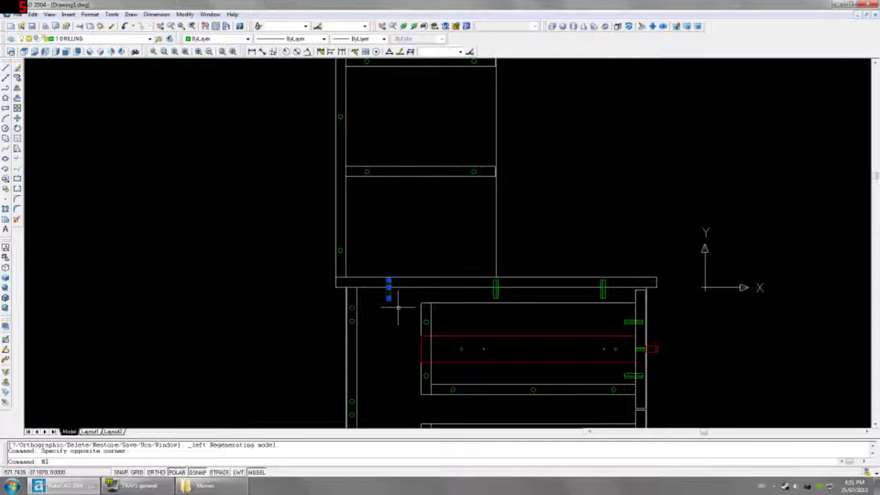
key(Return)
scroll(395, 299, up, 3)
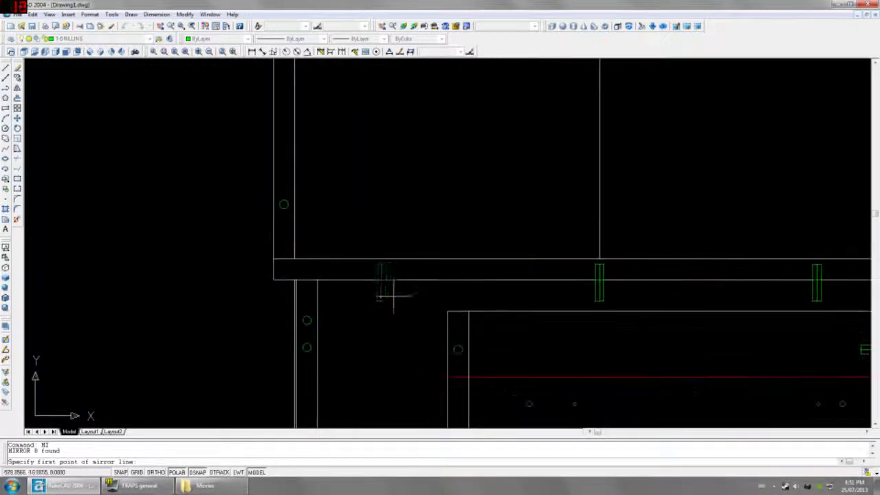
click(272, 269)
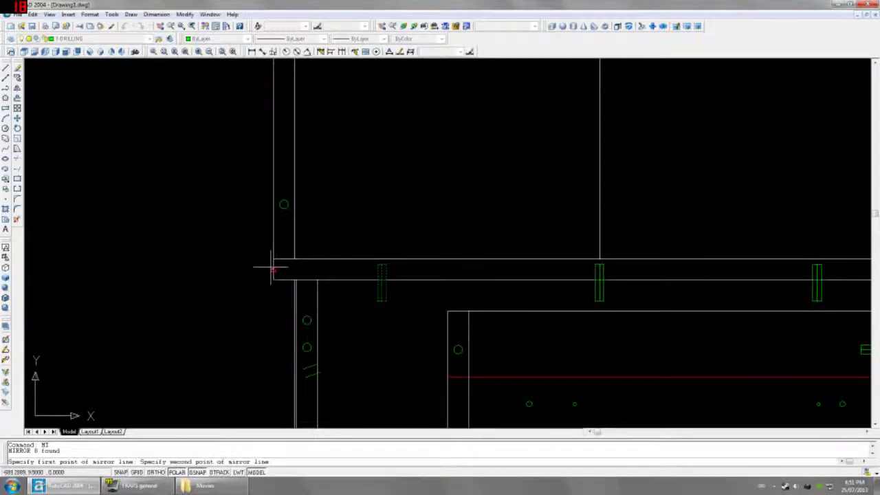
click(236, 267)
key(Return)
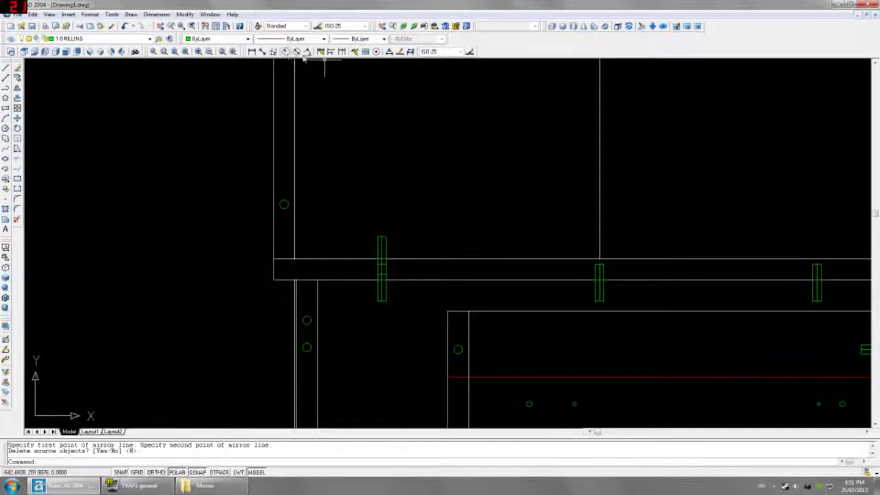
Step: Measure from the new dowel's top to the shelf's left hole, reading 41
click(252, 52)
click(382, 237)
scroll(382, 237, down, 2)
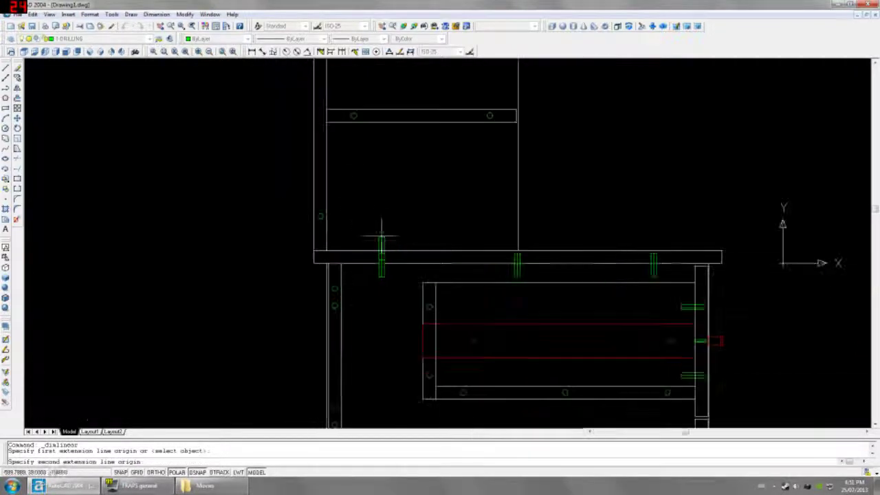
click(353, 115)
key(Escape)
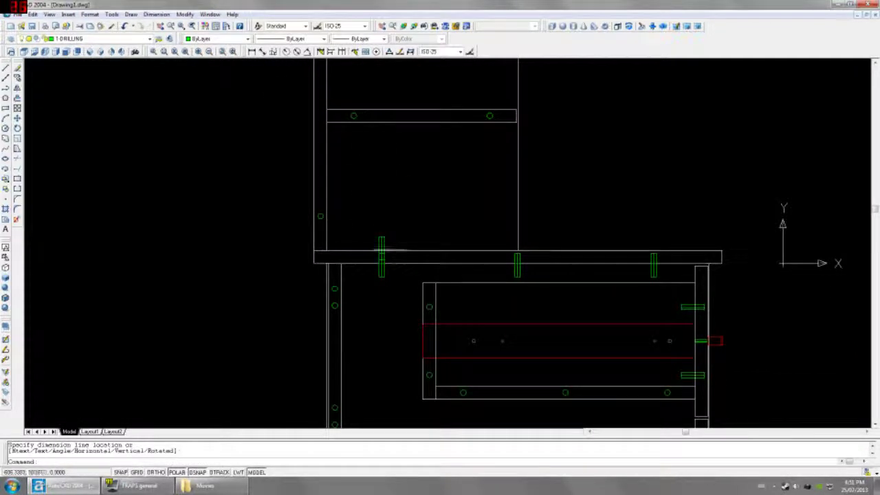
Step: Move the mirrored dowel and its drill parts 41 units to the left
scroll(382, 251, up, 2)
click(377, 173)
click(373, 222)
scroll(374, 224, up, 5)
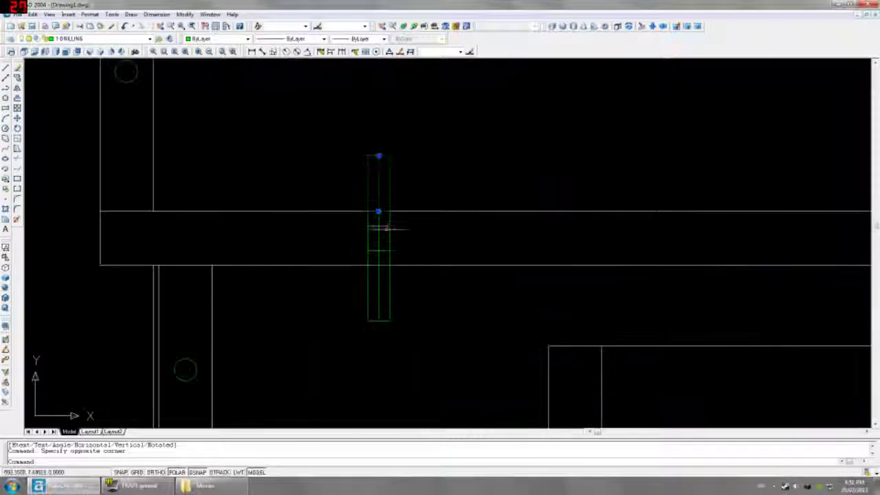
click(391, 218)
click(393, 232)
scroll(413, 248, down, 4)
text(m)
key(Return)
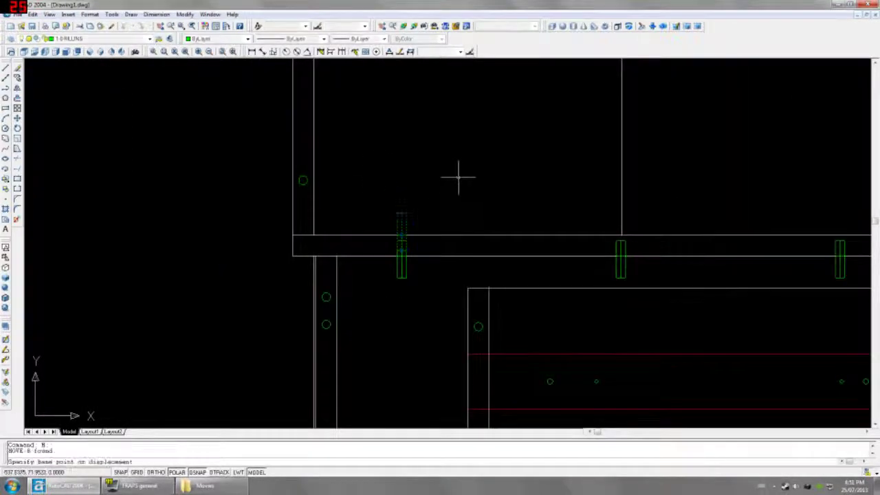
click(482, 168)
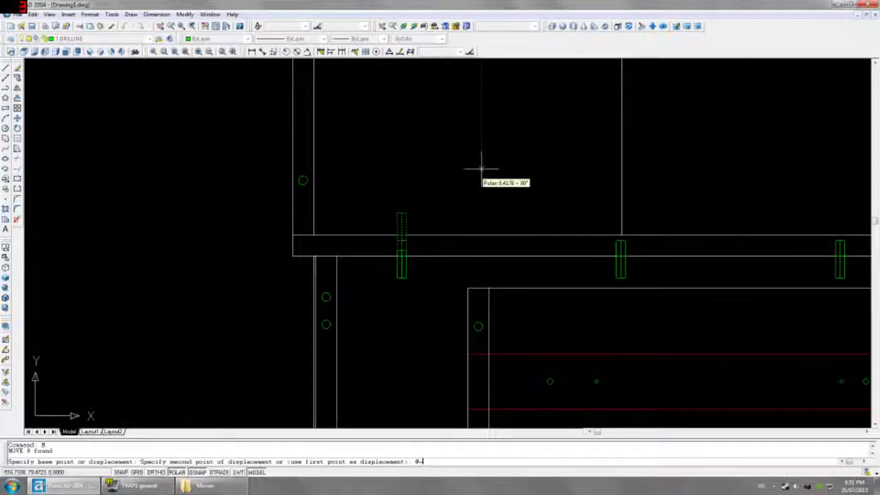
key(Return)
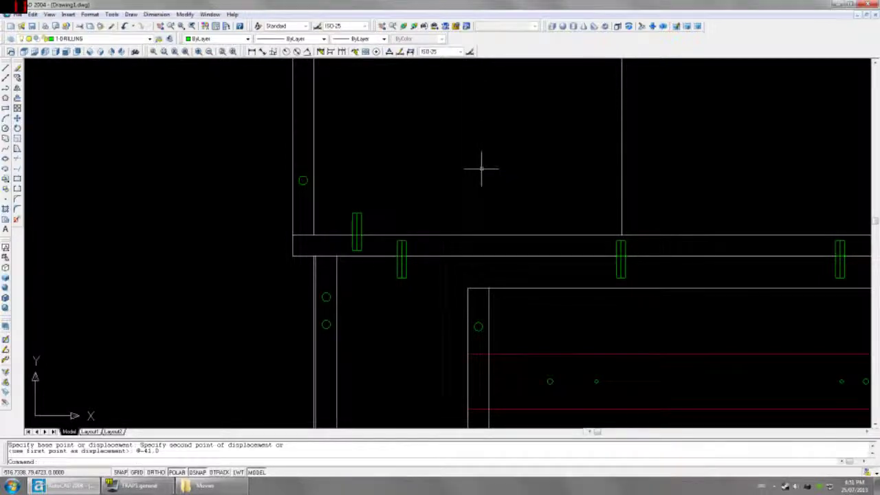
Step: Check the moved drill's position with a distance measurement
click(251, 52)
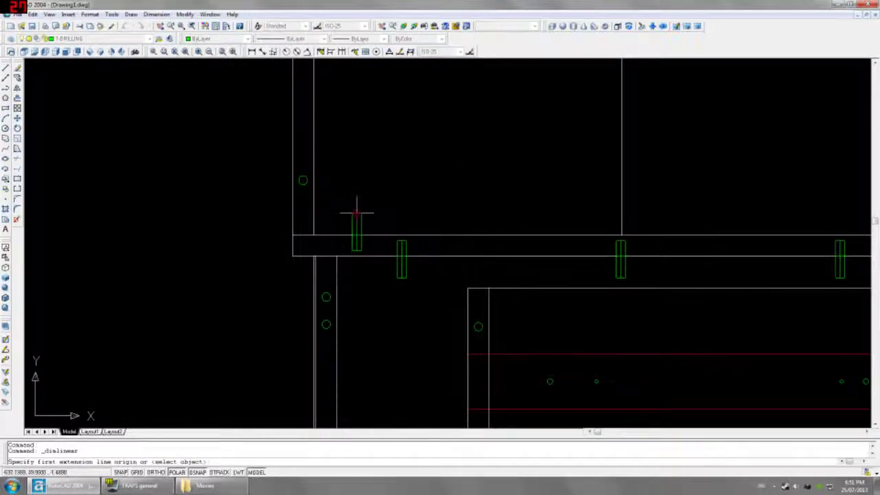
click(355, 211)
scroll(356, 212, down, 4)
click(442, 137)
key(Escape)
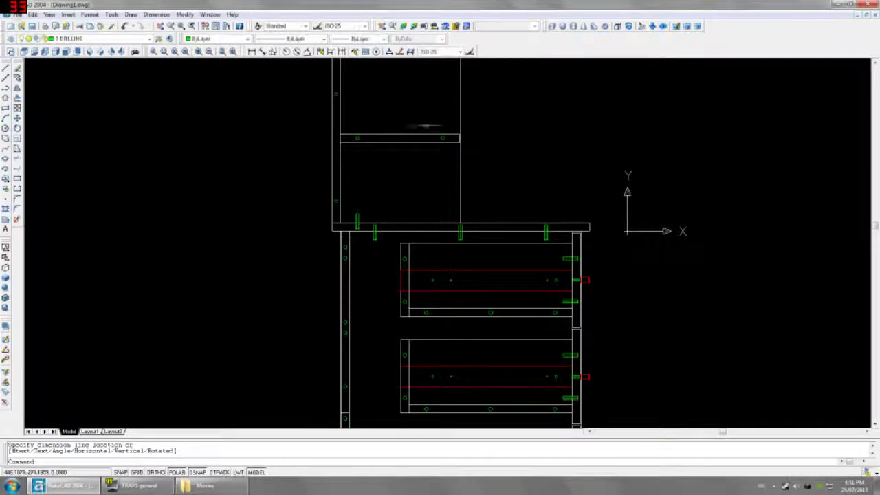
scroll(365, 216, up, 5)
click(322, 200)
click(371, 281)
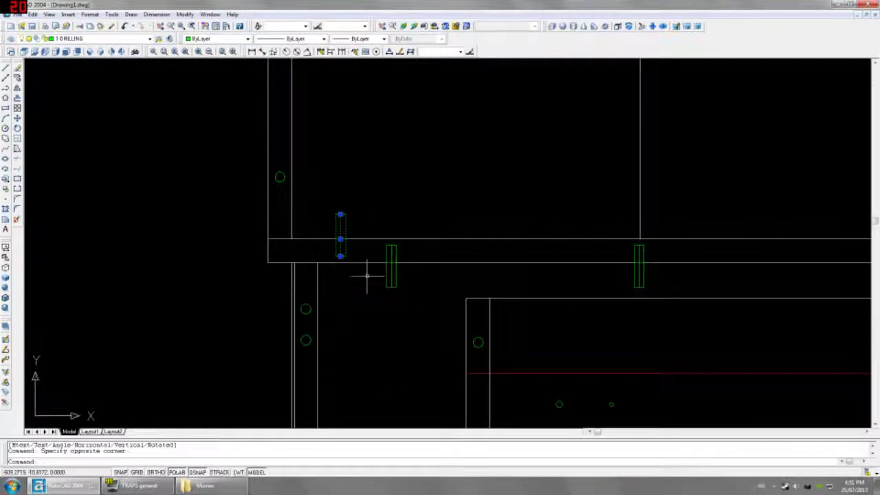
text(co)
key(Return)
click(392, 217)
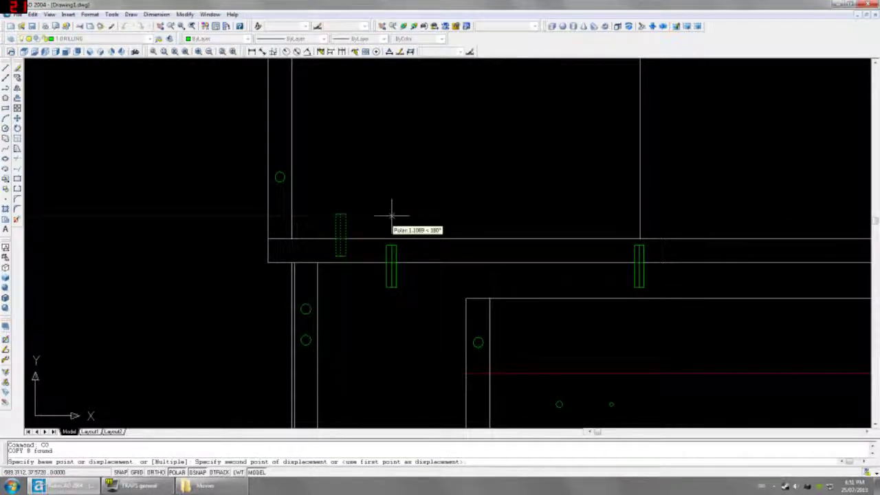
text(@200,0)
key(Return)
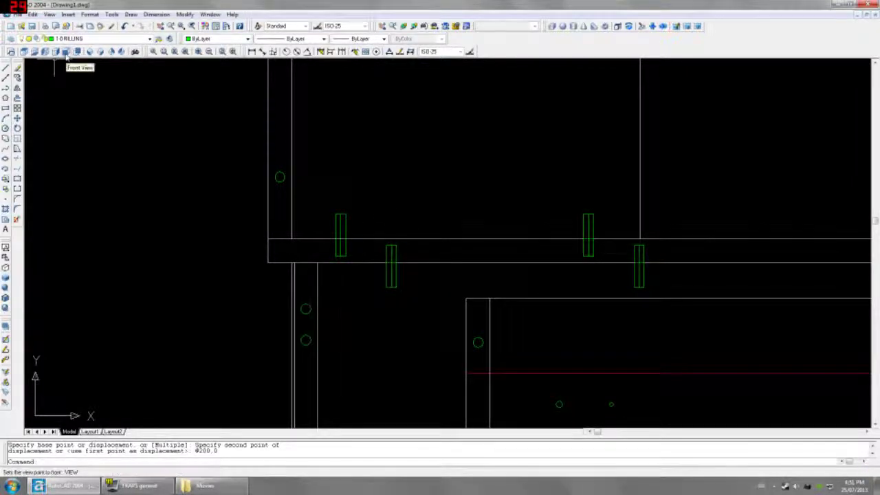
Step: In Left view, mirror the two hutch-bottom drilling marks up to the hutch top panel, keeping the originals
click(66, 55)
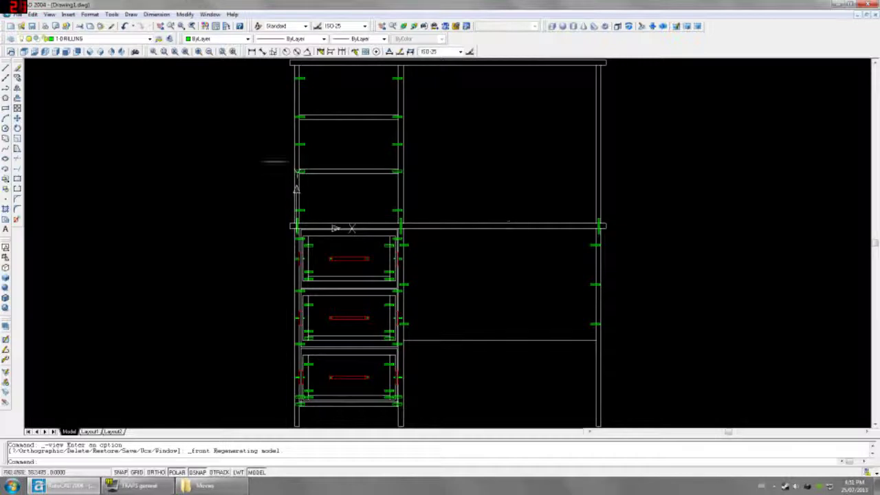
click(56, 52)
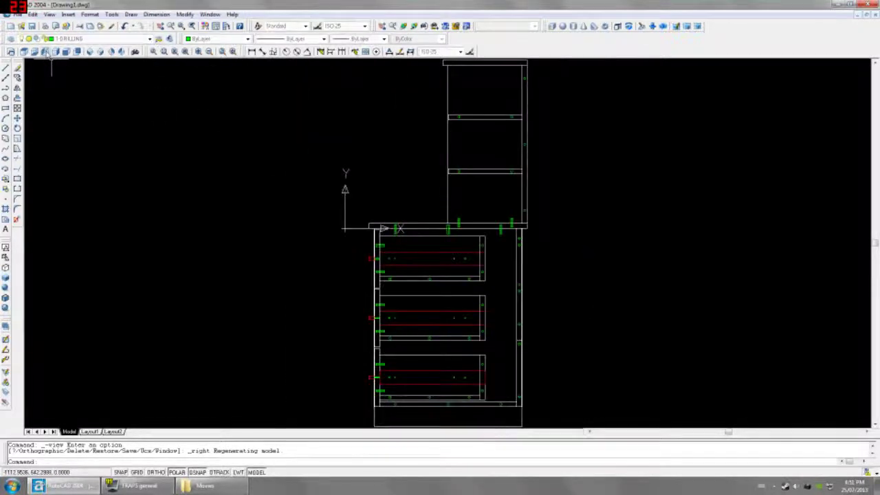
click(45, 52)
click(371, 223)
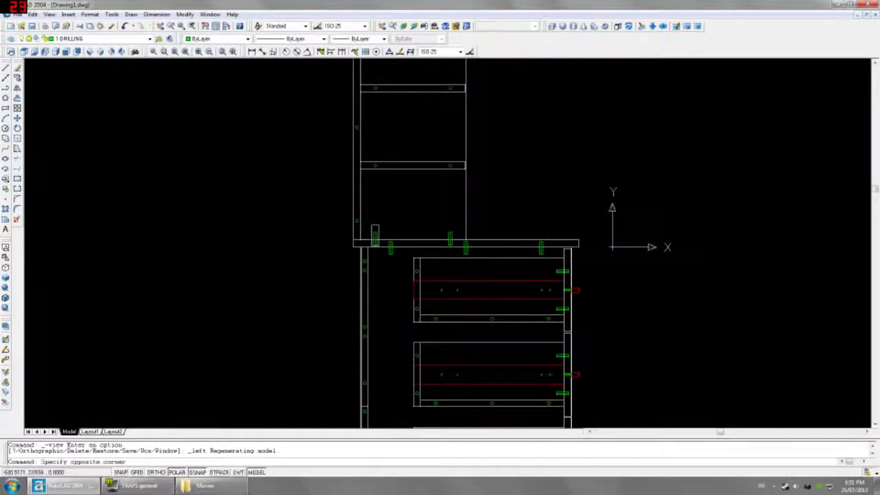
click(380, 247)
click(428, 221)
click(458, 248)
middle_drag(492, 167, 465, 285)
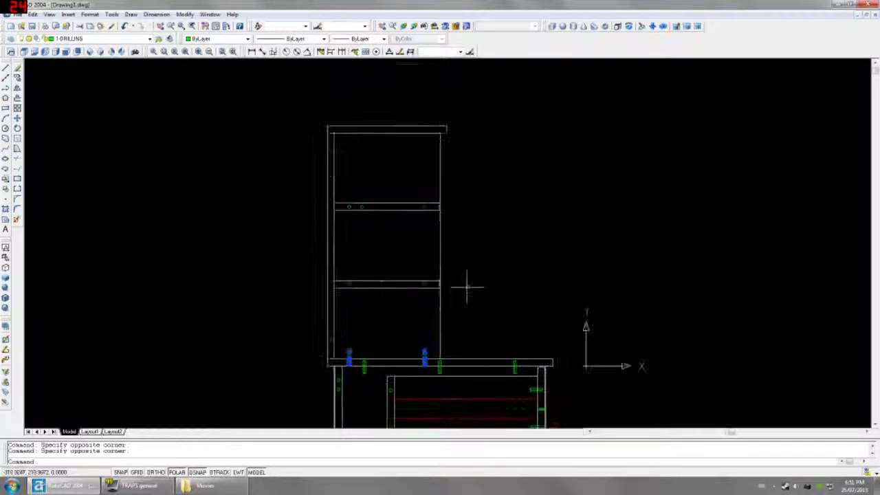
text(mi)
key(Return)
click(444, 249)
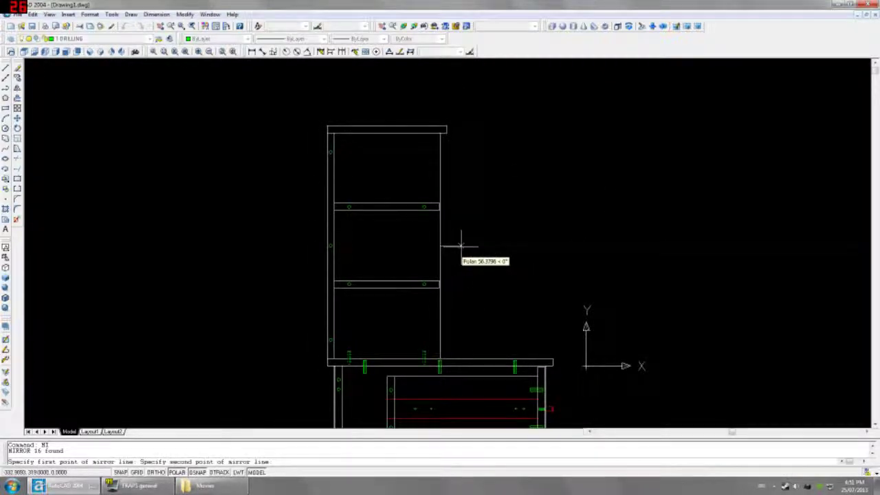
click(459, 249)
key(Return)
Step: Show the desk in isometric and save it as Drawing1.dwg on the Desktop
click(90, 53)
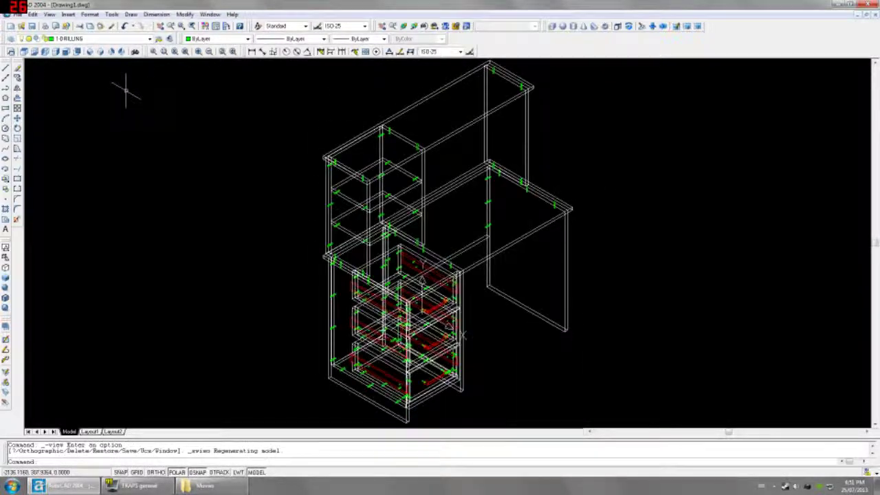
click(31, 26)
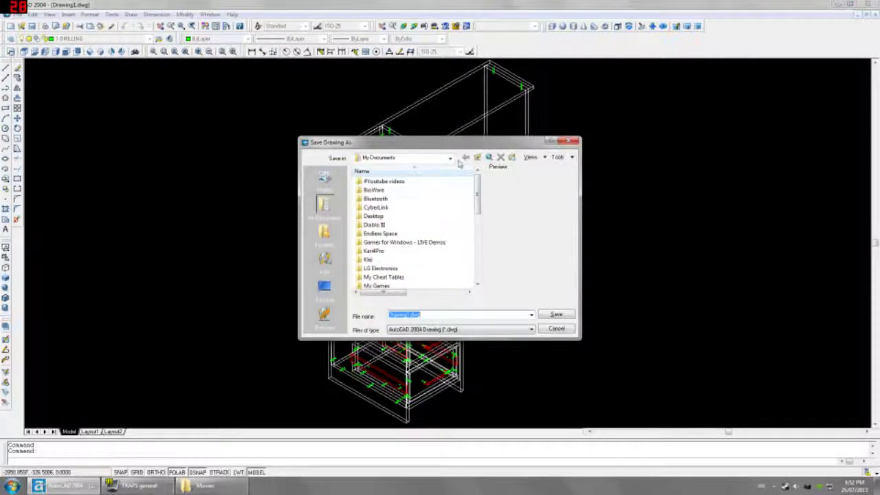
click(451, 158)
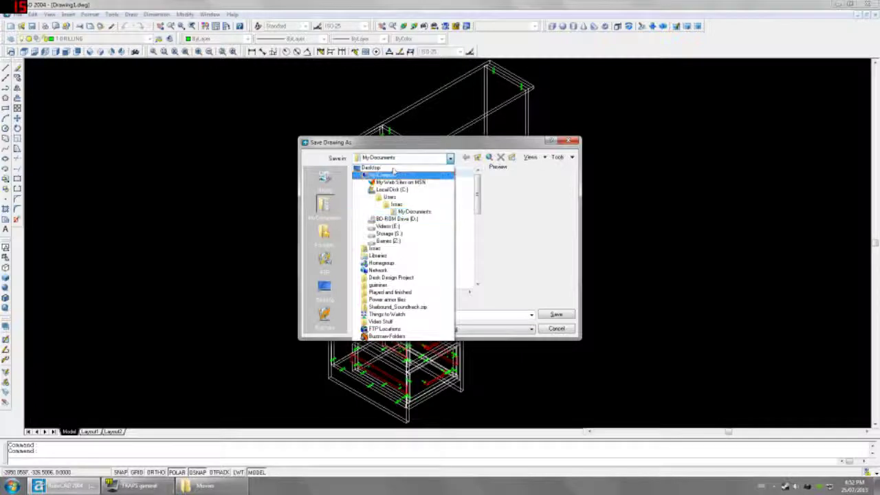
click(389, 167)
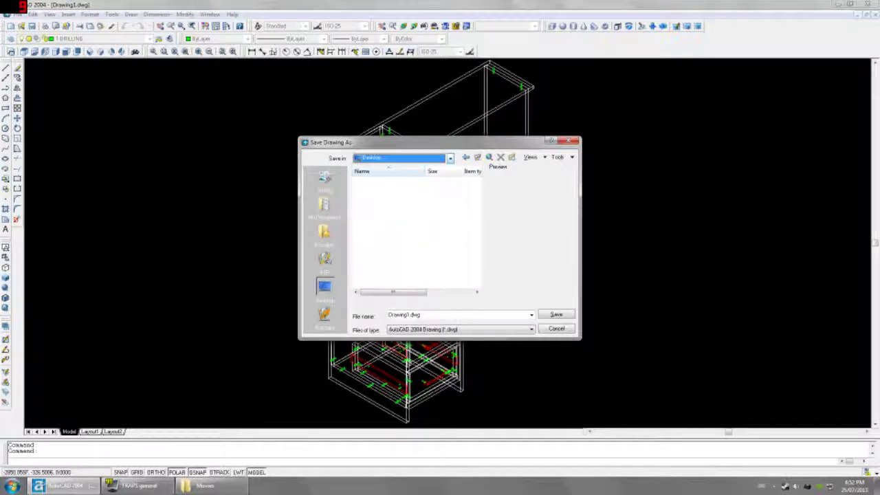
click(556, 314)
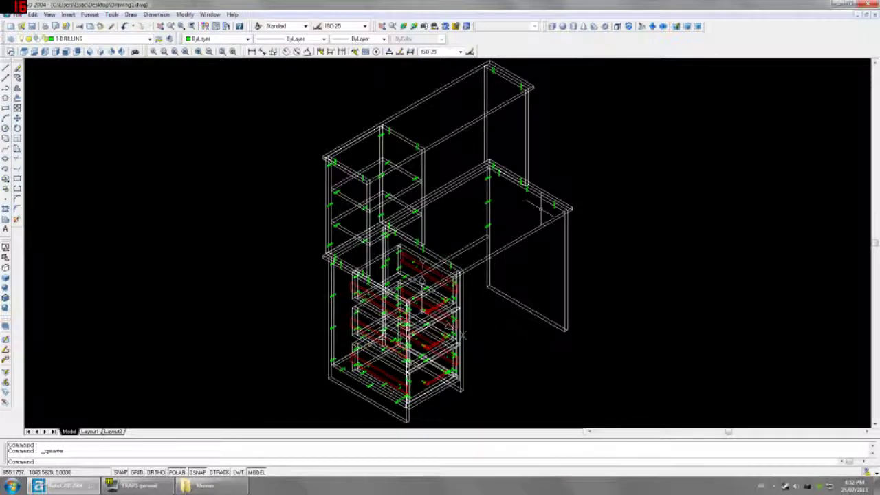
Step: Switch to Hidden shading, orbit the desk to inspect it, then return to SW Isometric
click(5, 267)
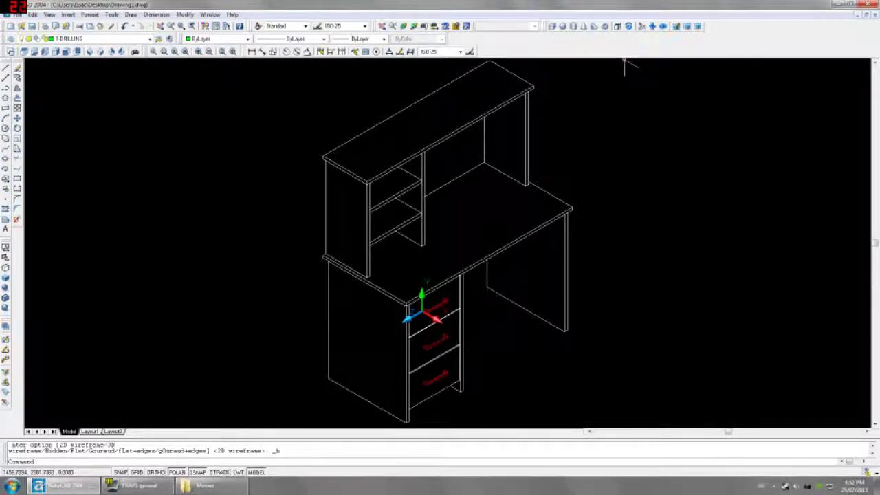
click(409, 26)
drag(467, 323, 413, 347)
drag(516, 208, 448, 283)
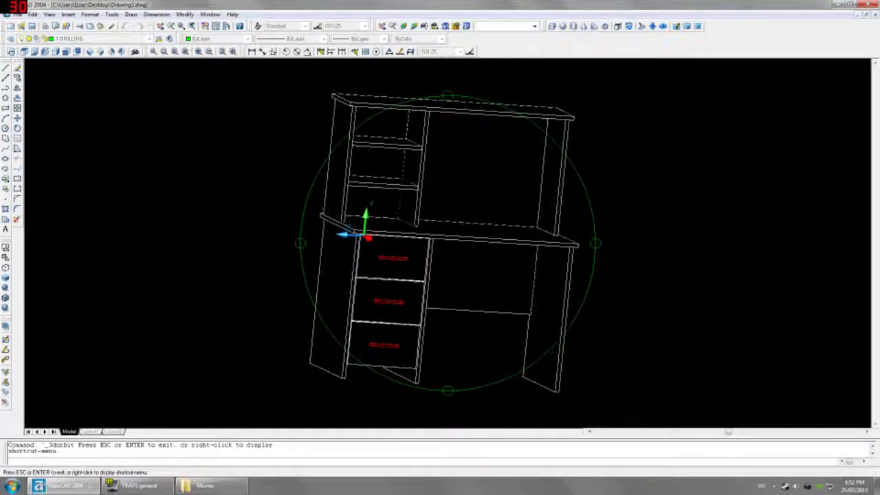
key(Escape)
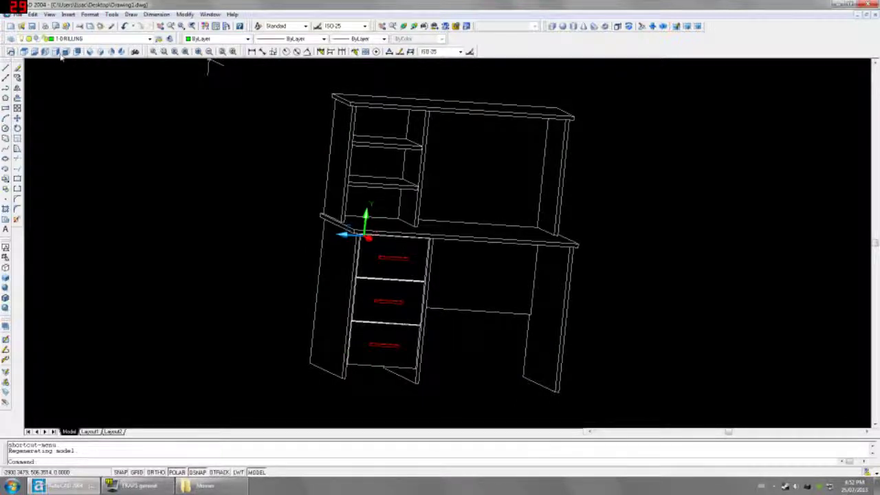
click(88, 52)
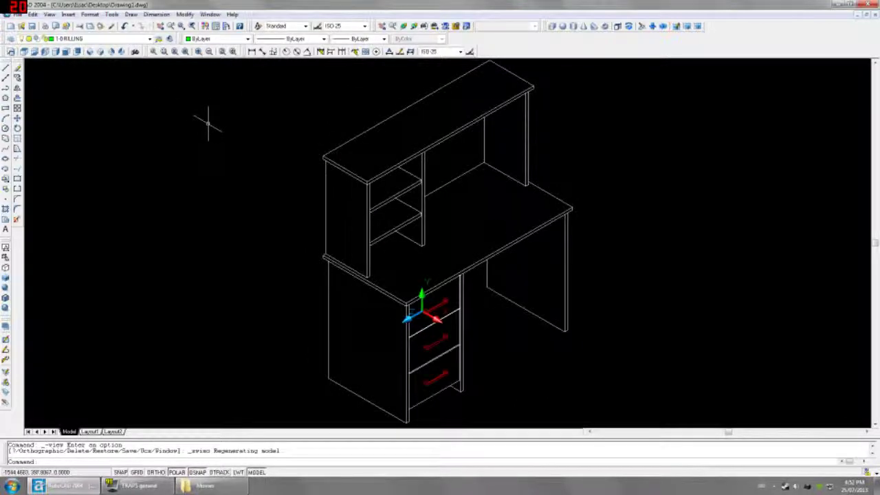